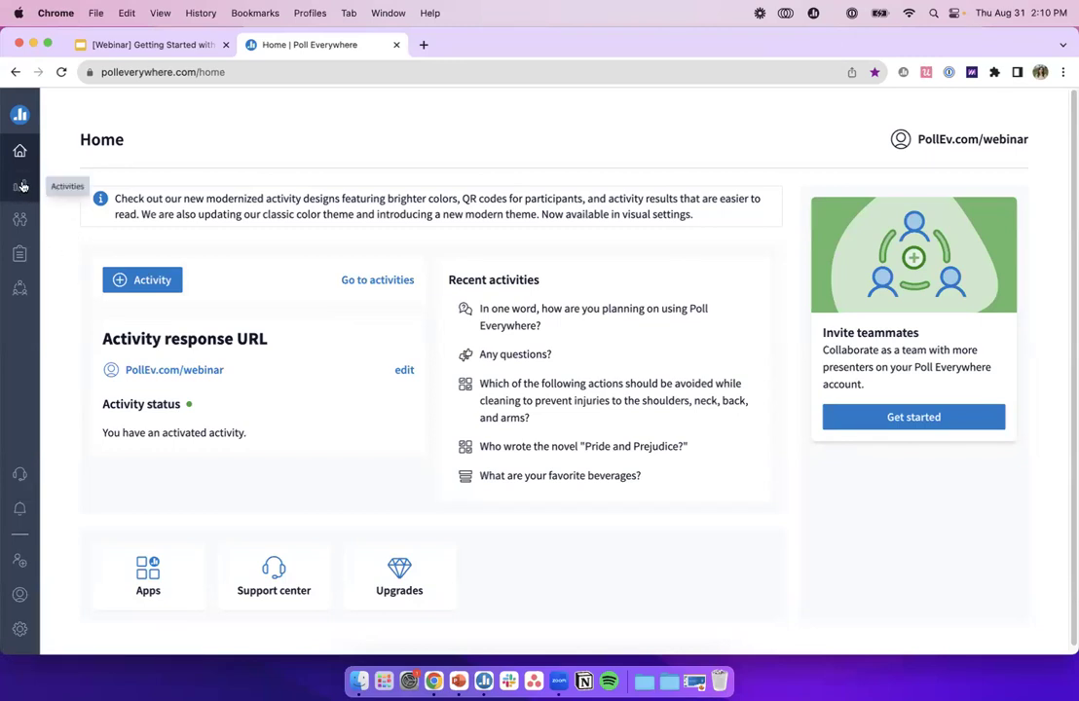
- Open the activities list and go to the 2023 Getting Started folder inside Webinars, Getting Started Webinar
click(20, 186)
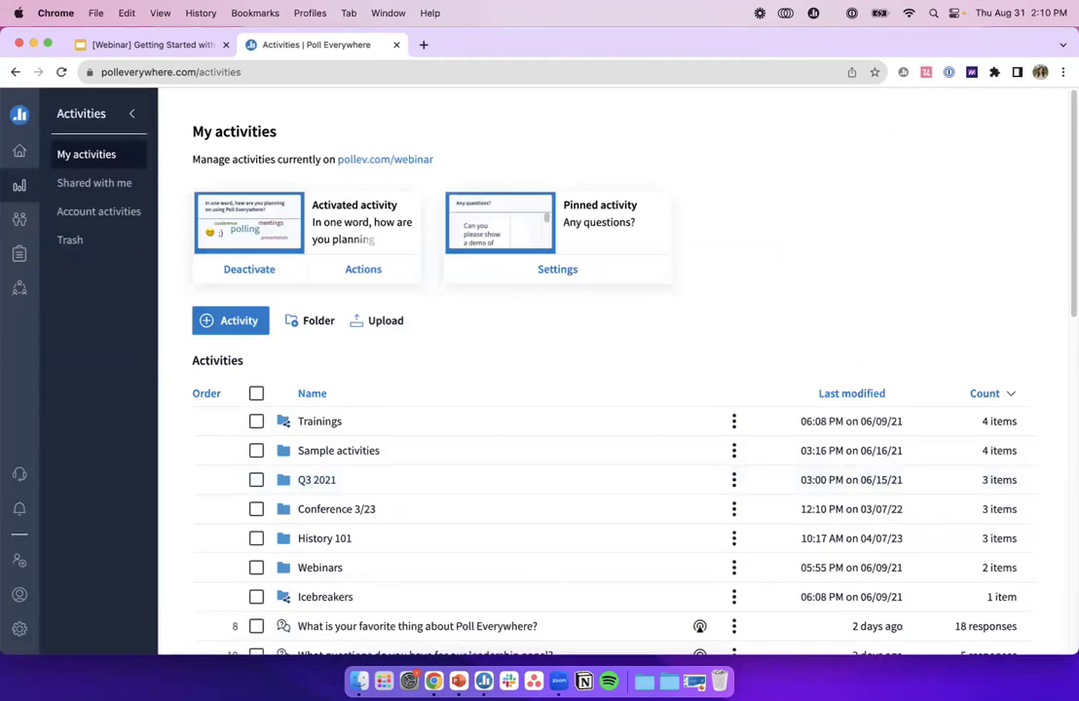
scroll(398, 467, down, 3)
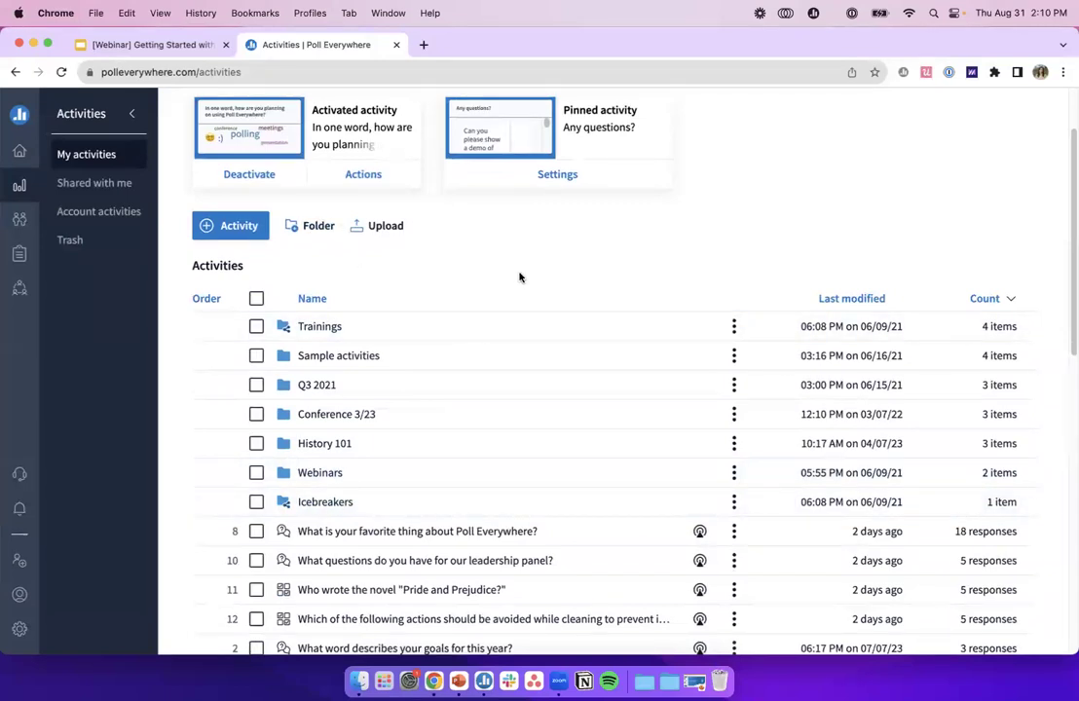
scroll(454, 380, down, 1)
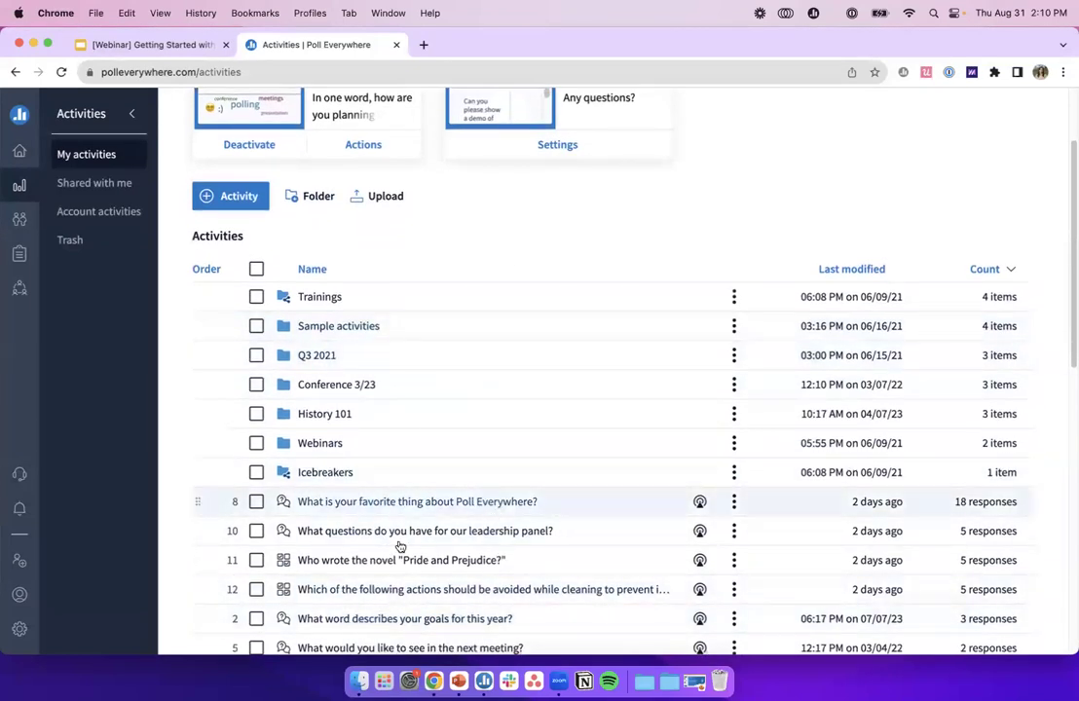
scroll(435, 331, up, 1)
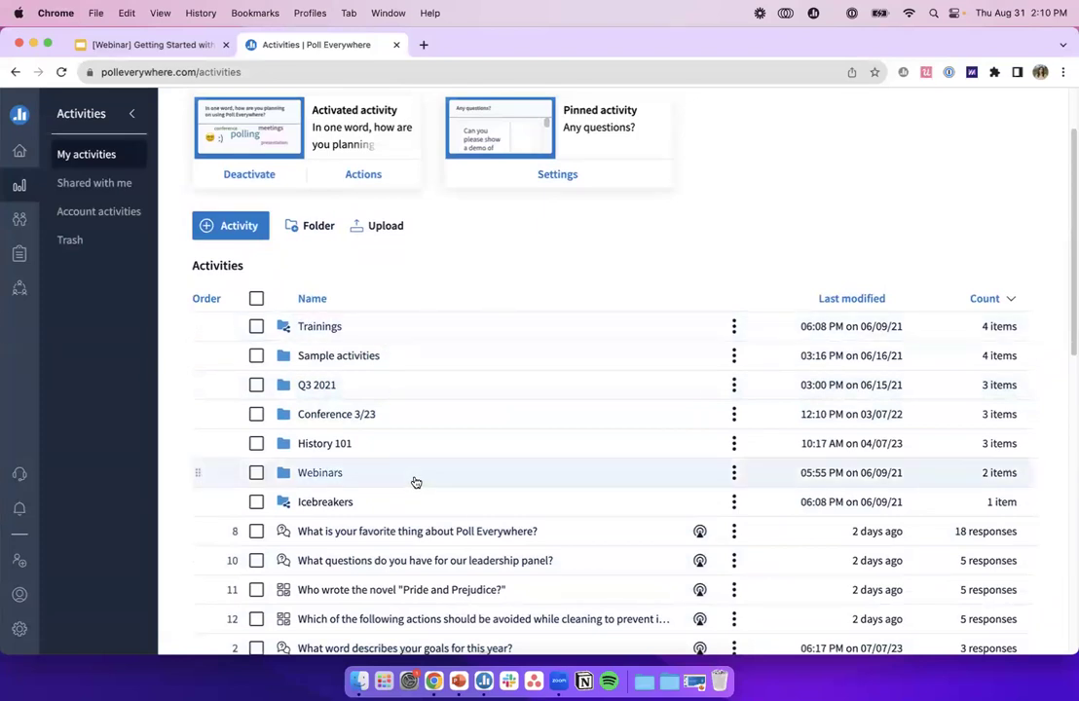
scroll(424, 594, down, 1)
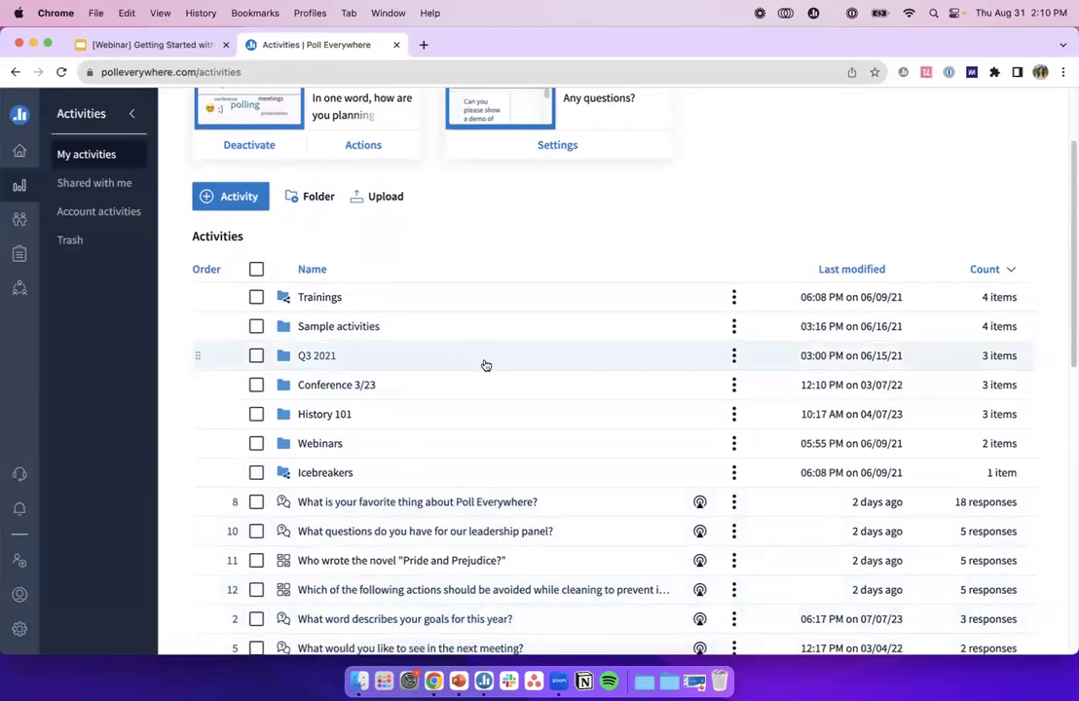
scroll(642, 390, up, 1)
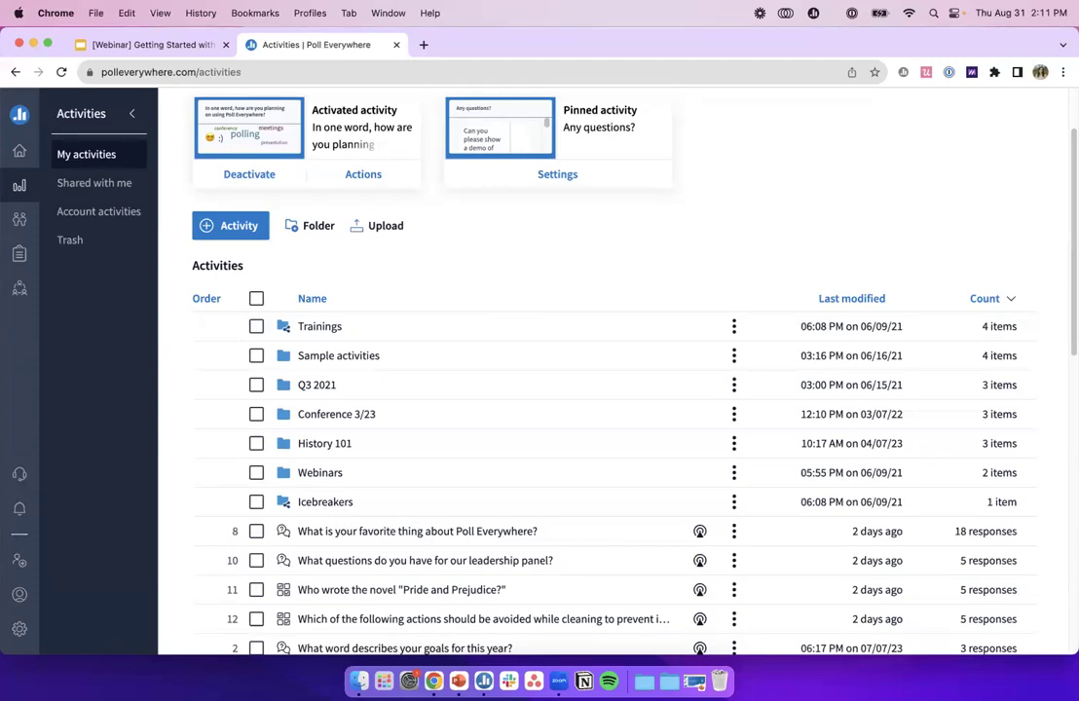
click(325, 473)
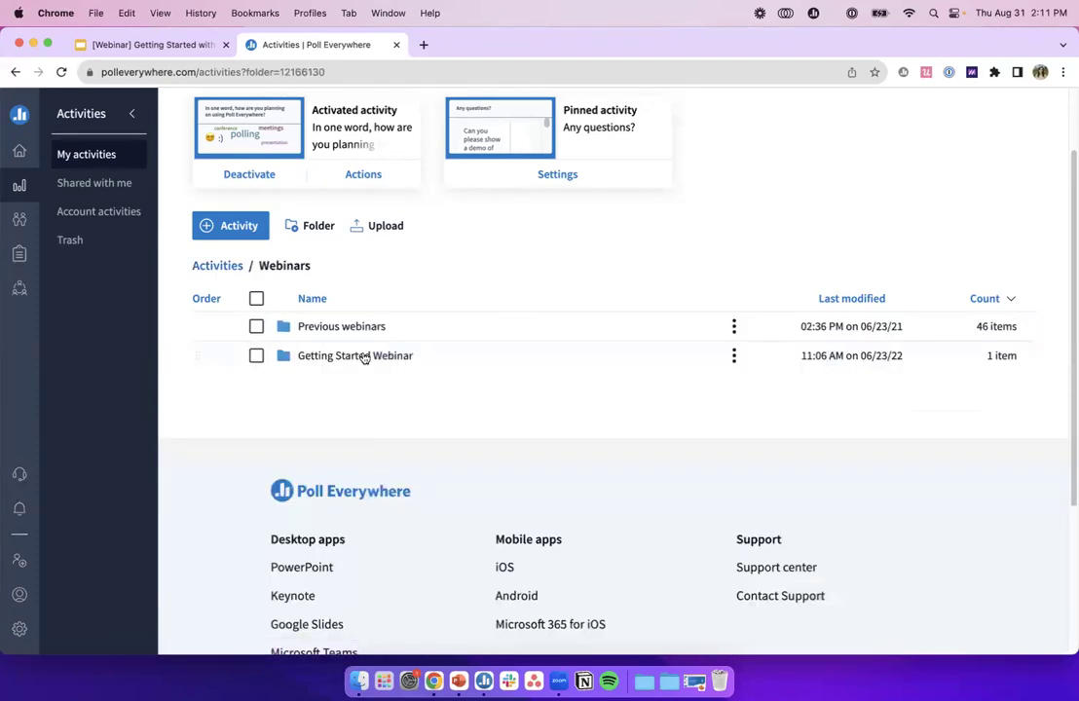
click(351, 357)
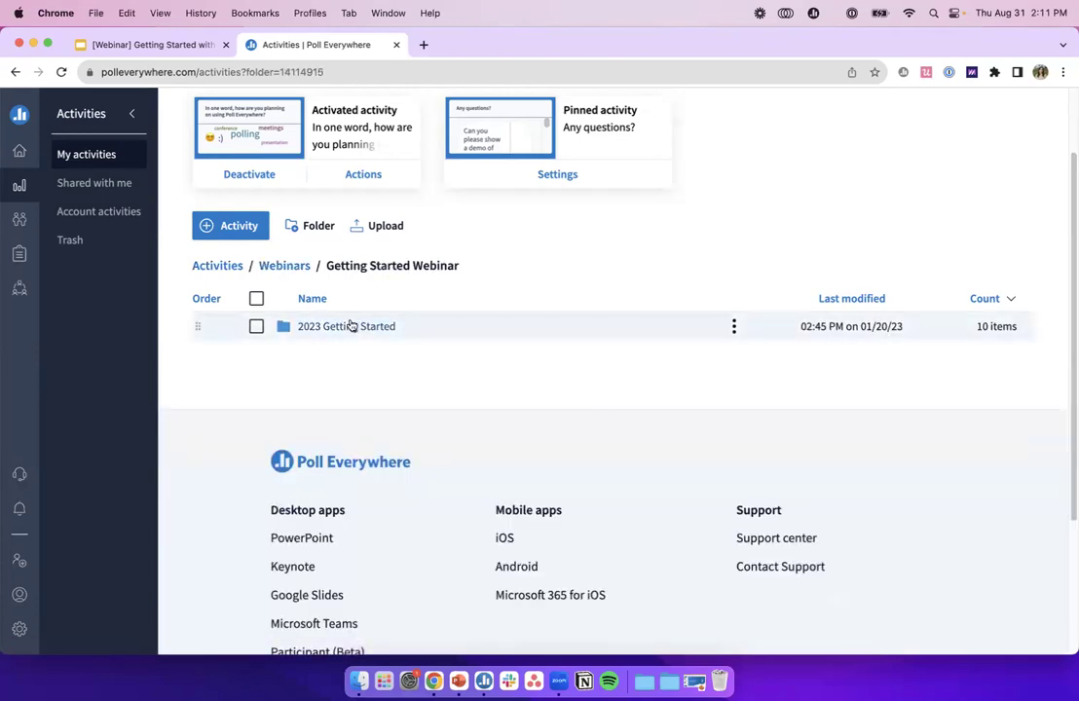
click(351, 326)
- Create a new folder named "August 31, 2023" in the 2023 Getting Started folder
click(310, 225)
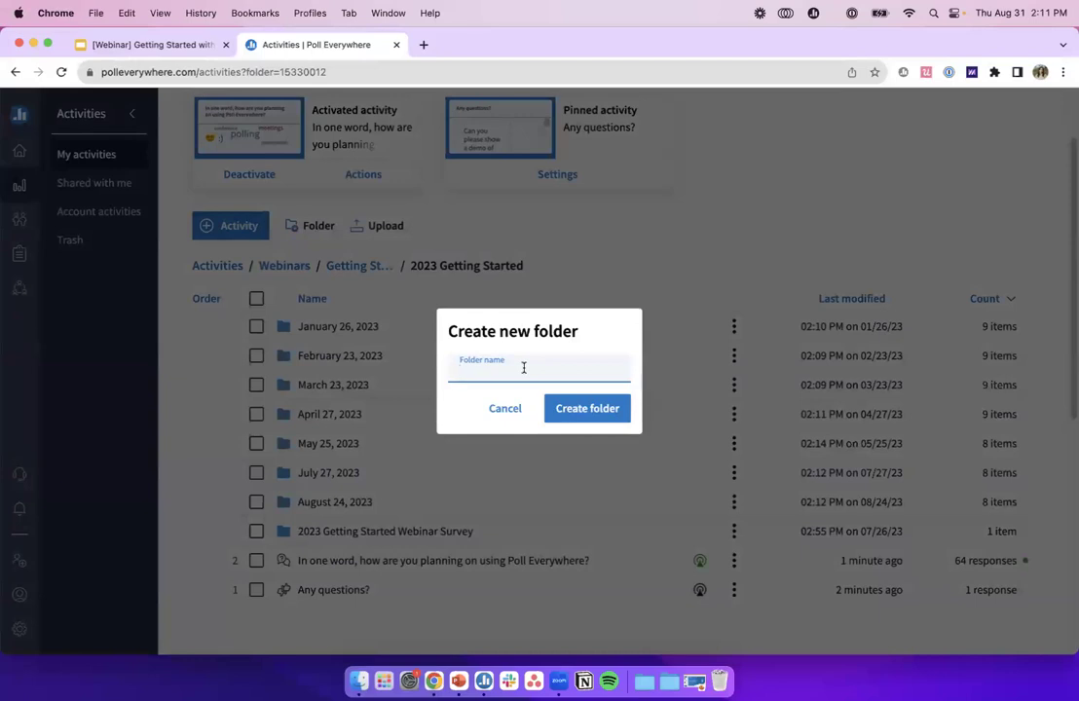
text(August 31, 2023)
click(602, 408)
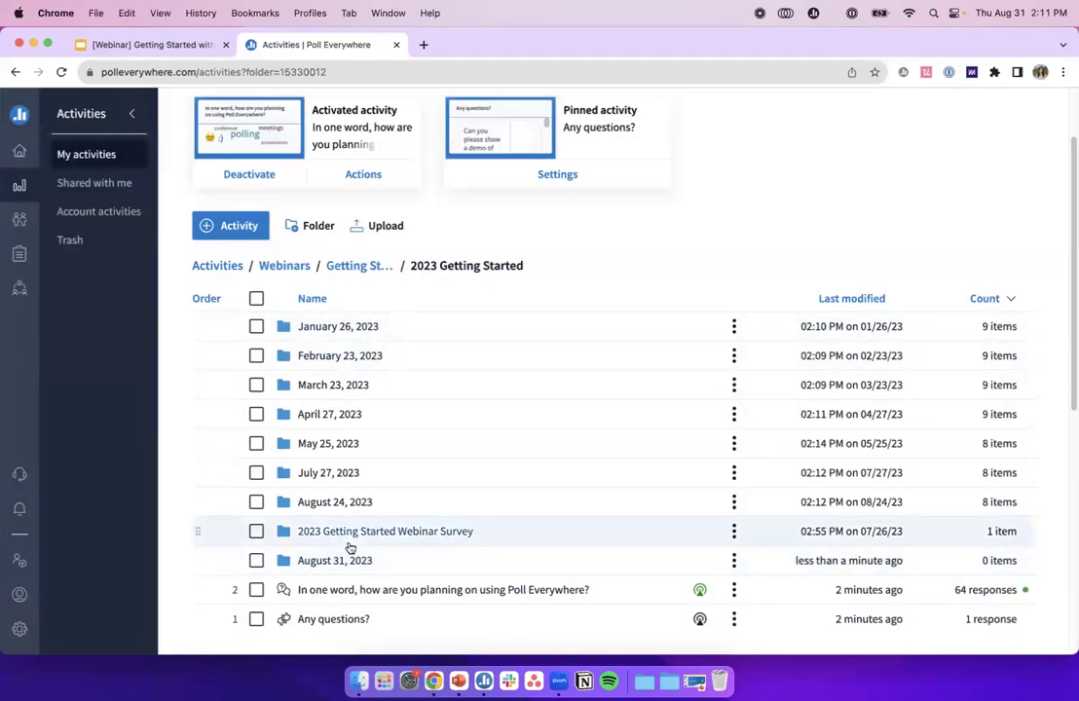
- Move the "In one word, how are you planning on using Poll Everywhere?" and "Any questions?" activities into the August 31, 2023 folder and open it
scroll(280, 497, down, 3)
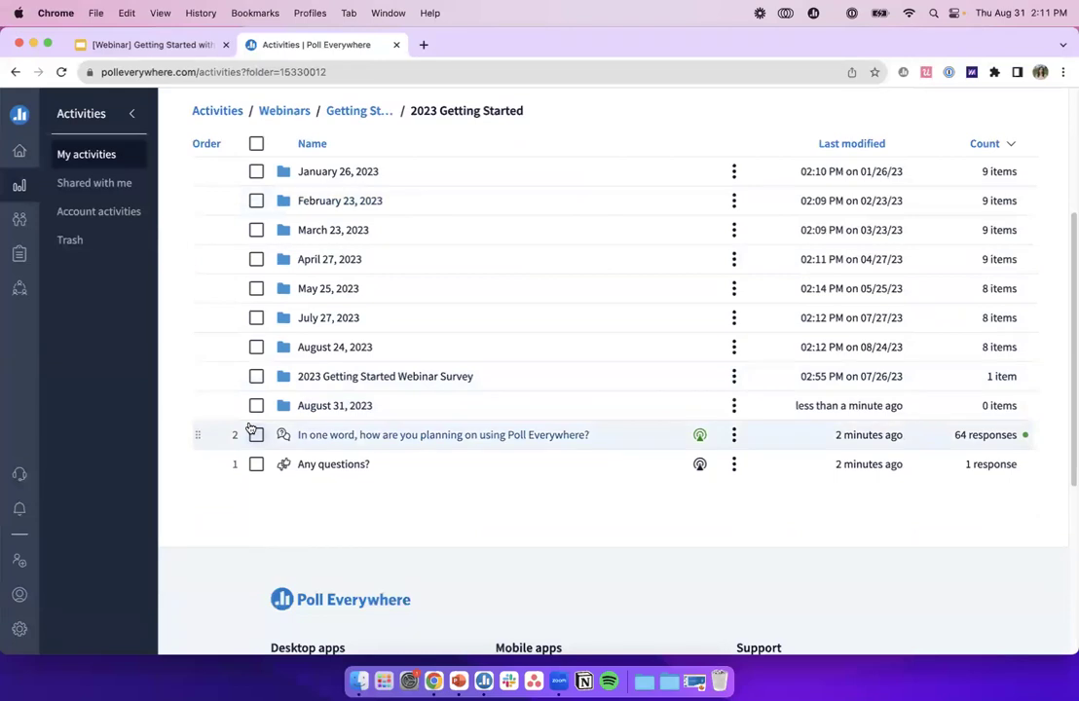
click(255, 435)
click(256, 465)
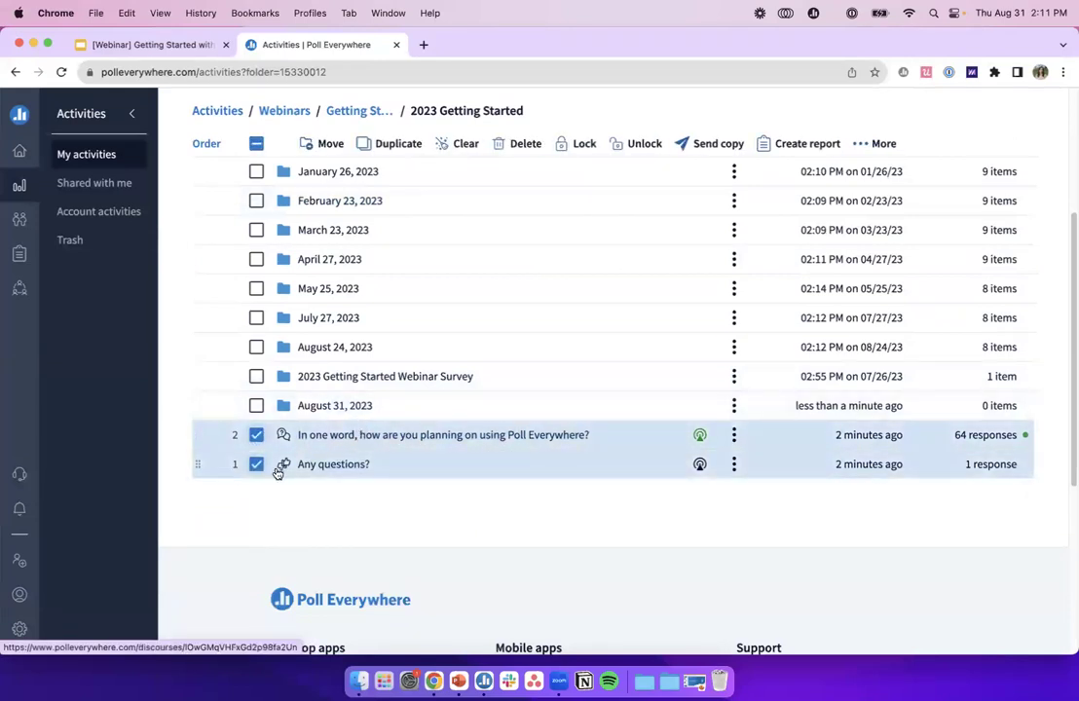
drag(325, 441, 356, 405)
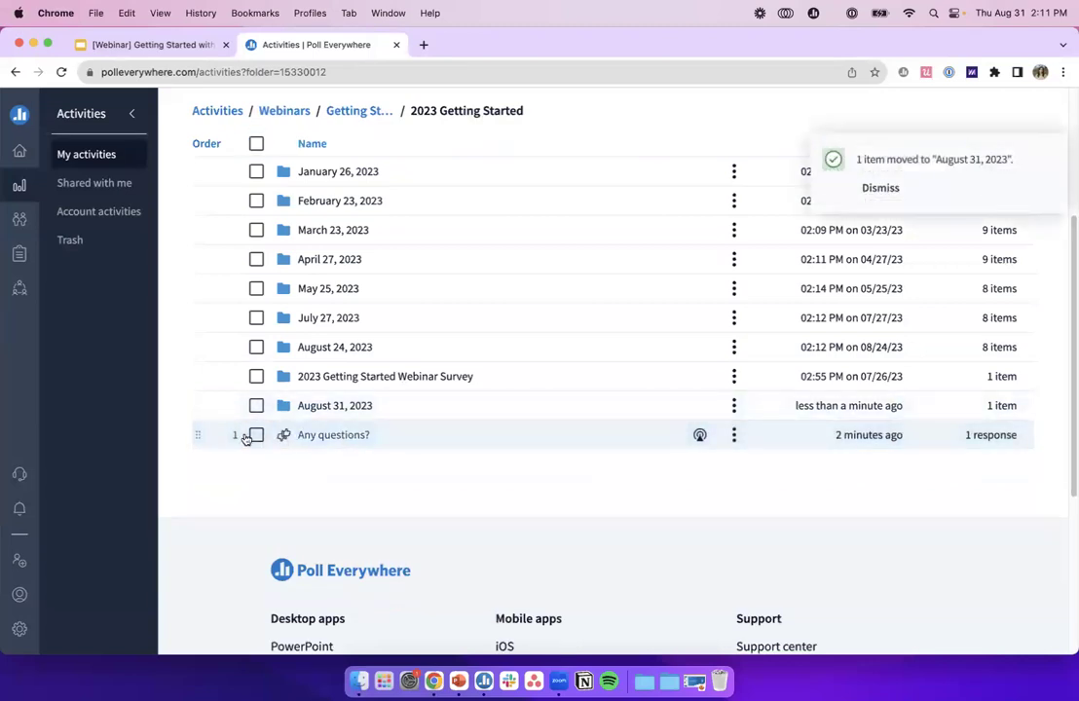
drag(297, 443, 341, 405)
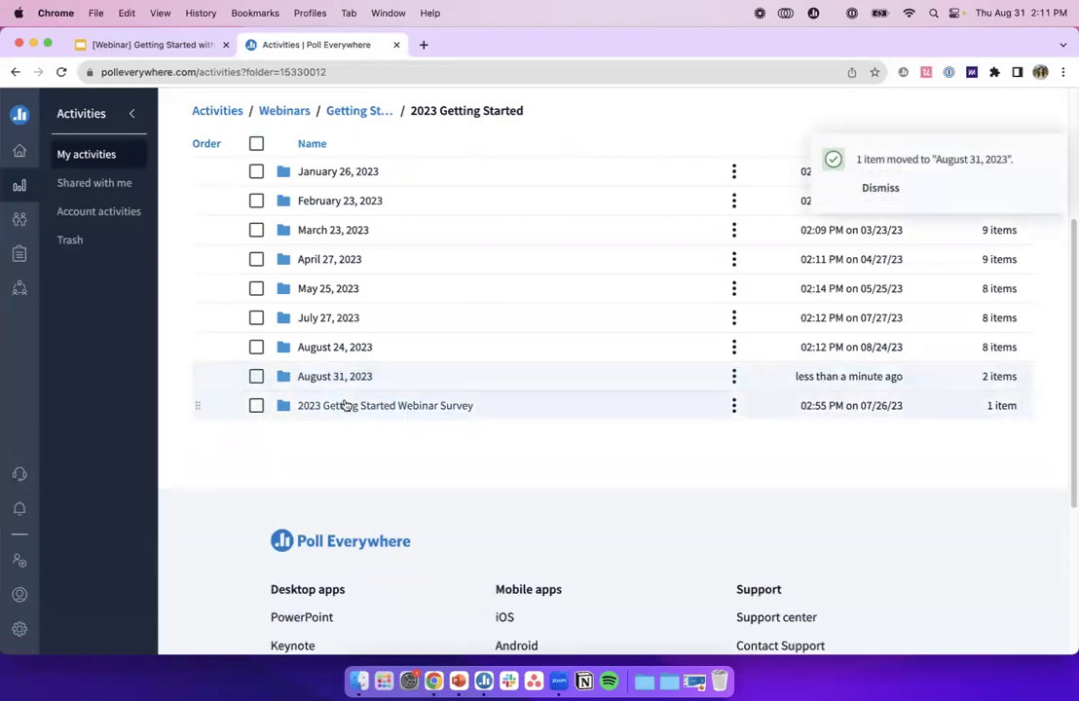
scroll(337, 383, up, 3)
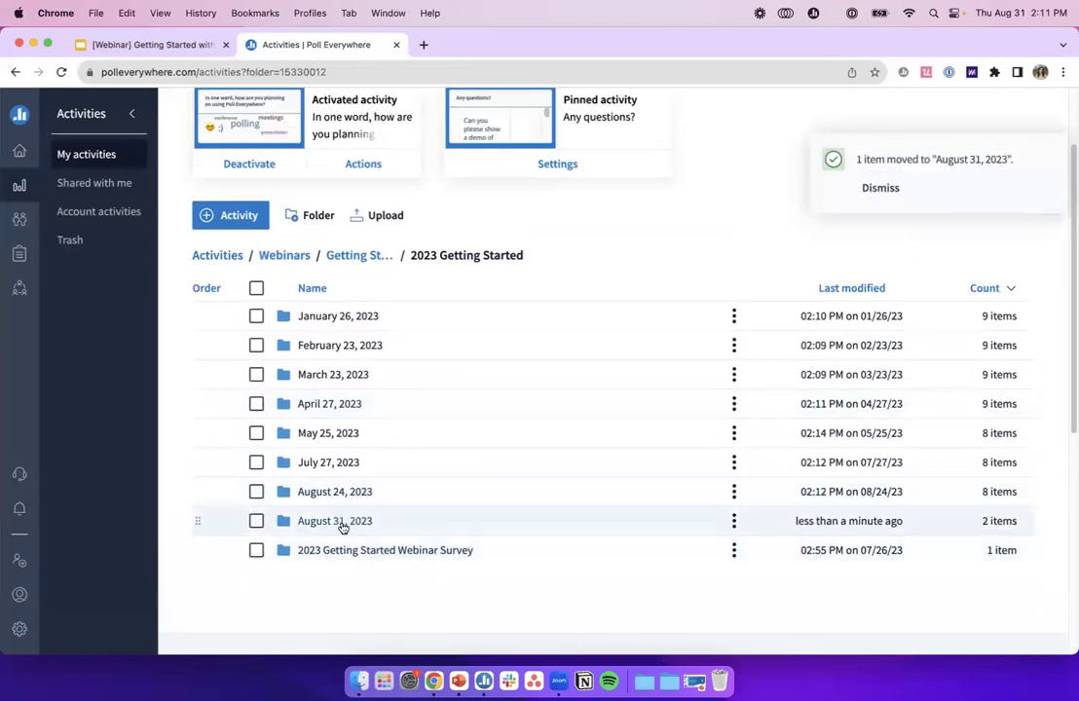
click(335, 522)
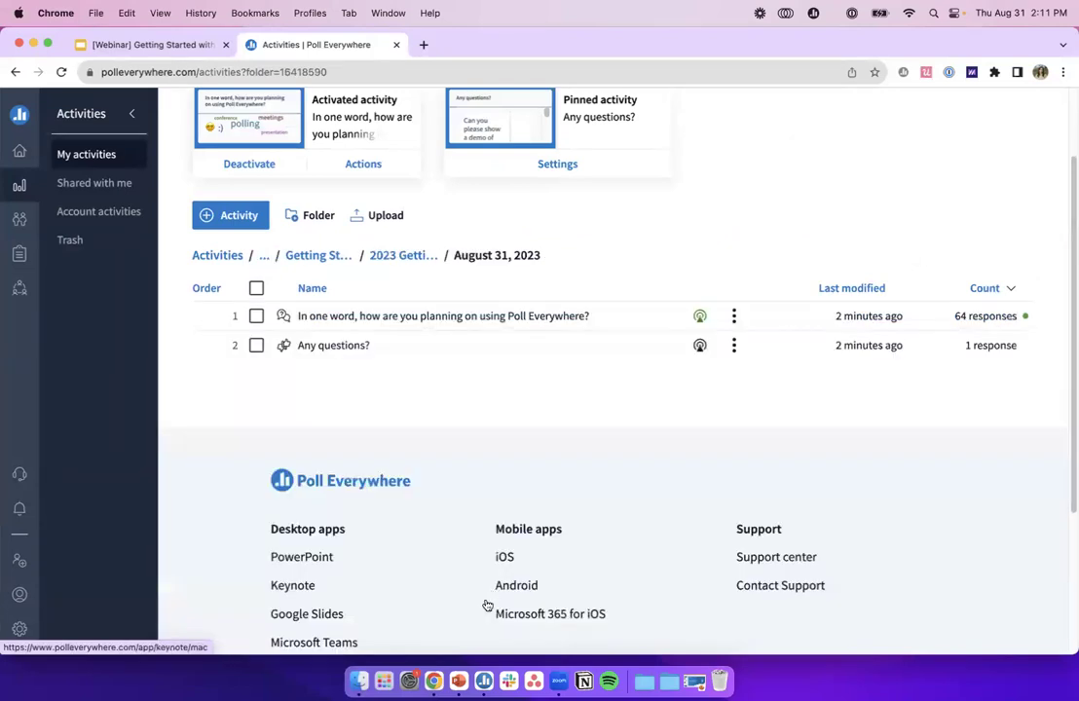
scroll(381, 395, up, 1)
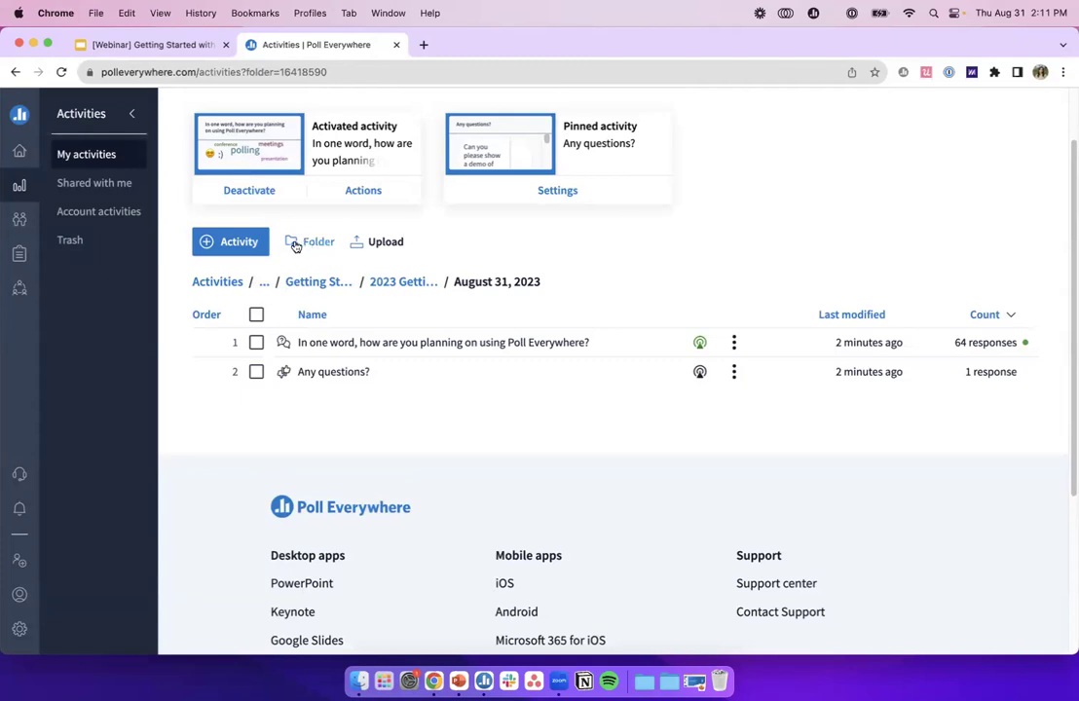
click(309, 243)
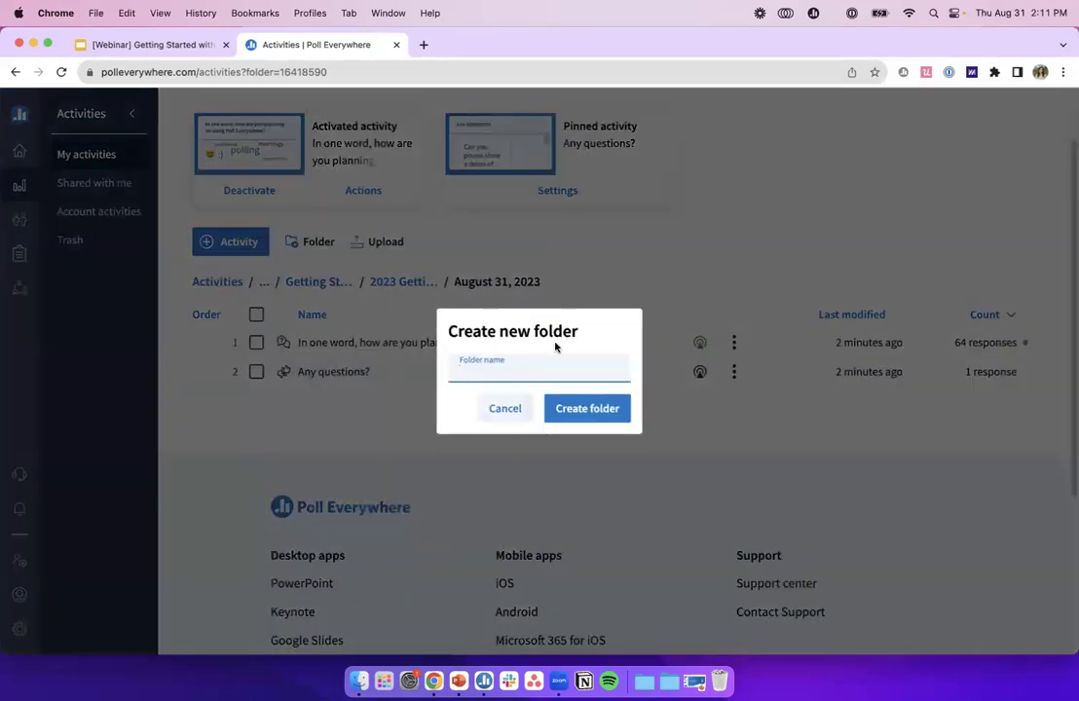
click(505, 410)
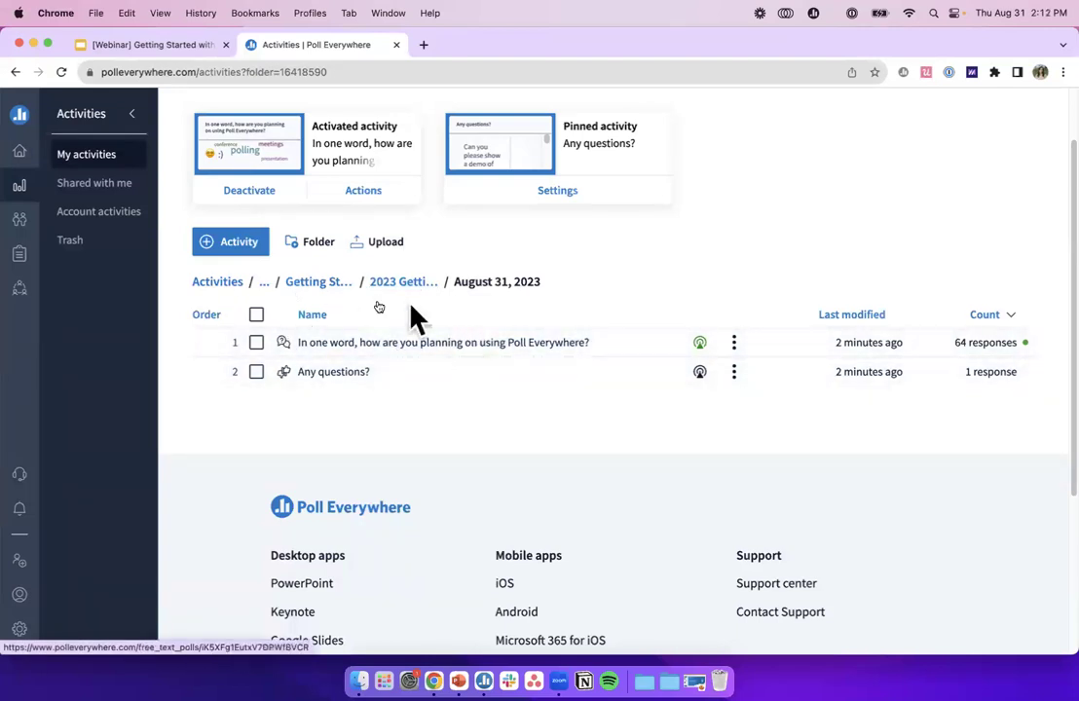
scroll(451, 381, up, 1)
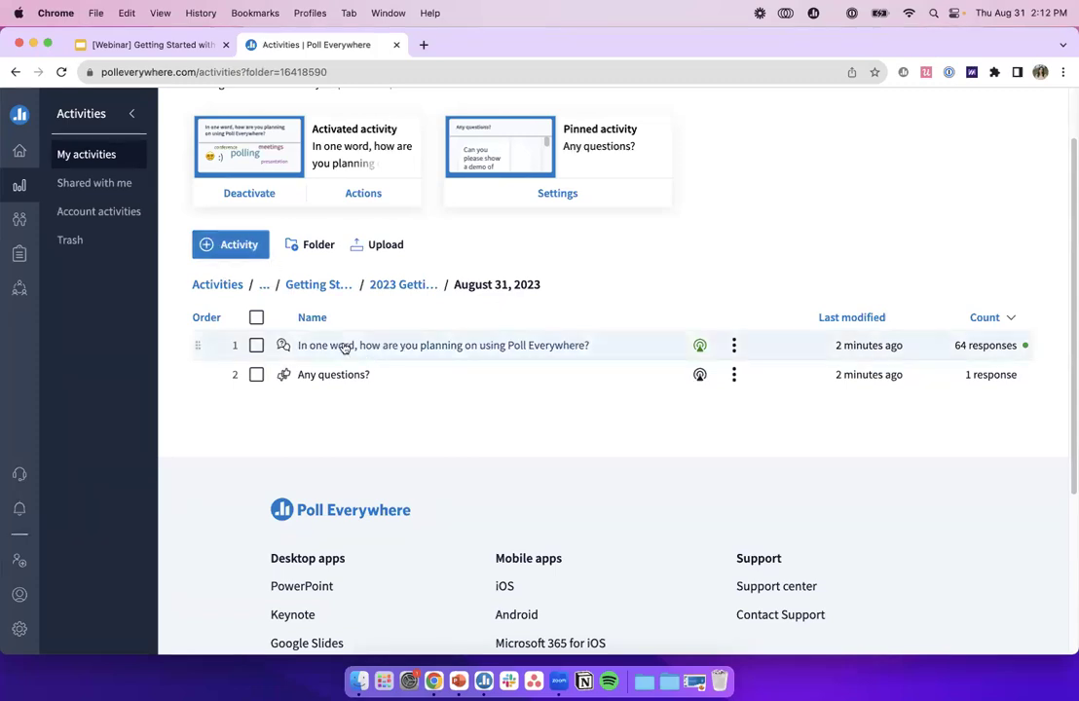
- Return to the top-level activities list and look through its folders and activities
click(216, 286)
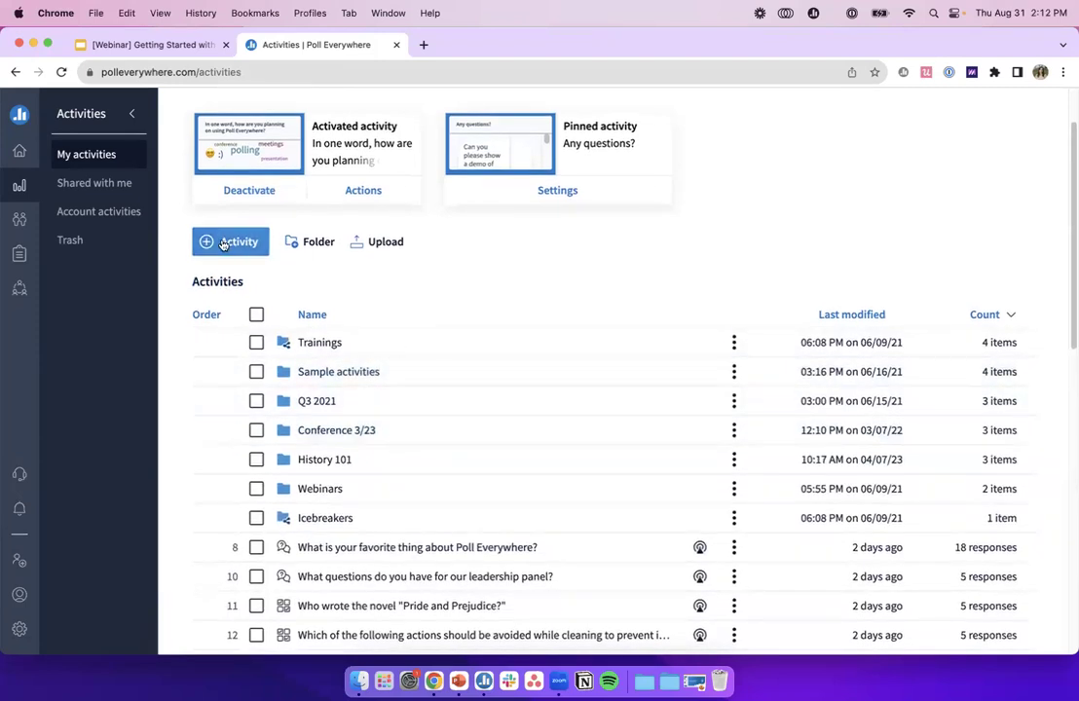
scroll(327, 565, down, 4)
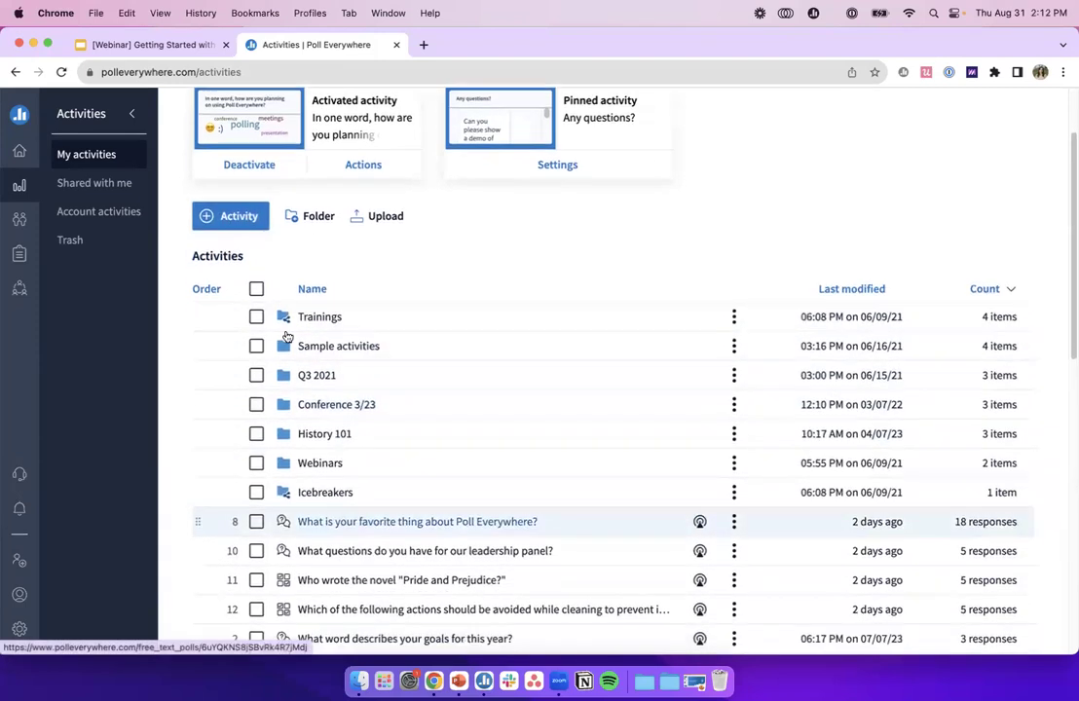
scroll(367, 533, down, 4)
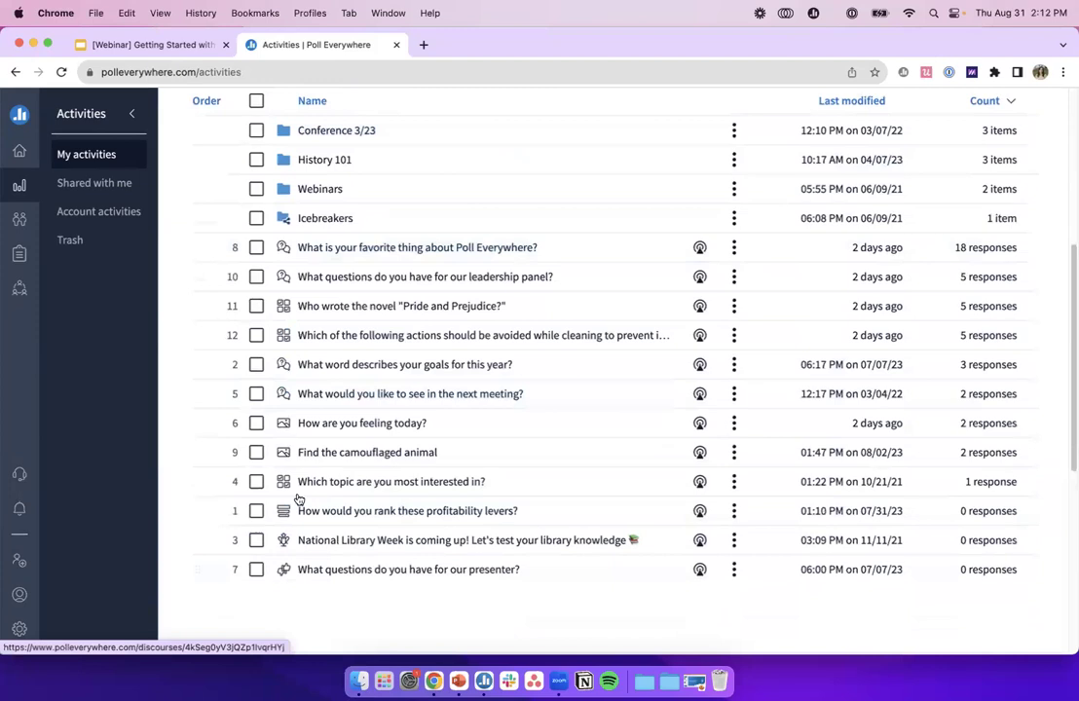
scroll(450, 472, up, 8)
- Reopen the August 31, 2023 folder through Webinars, Getting Started Webinar and 2023 Getting Started
click(321, 499)
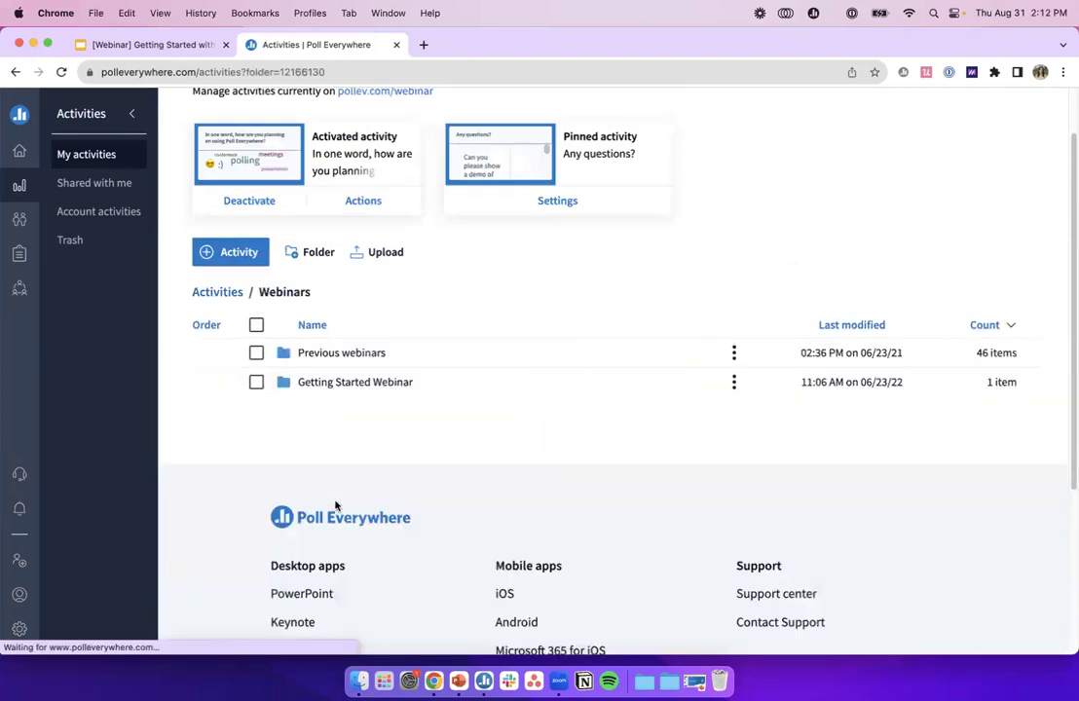
click(338, 382)
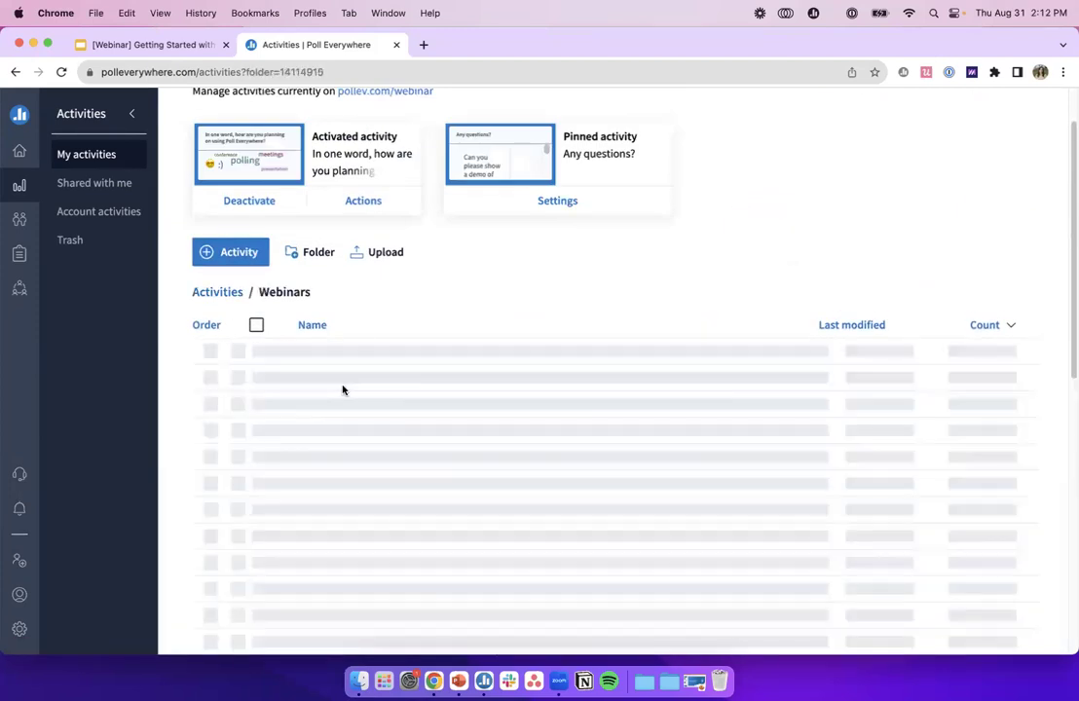
click(354, 353)
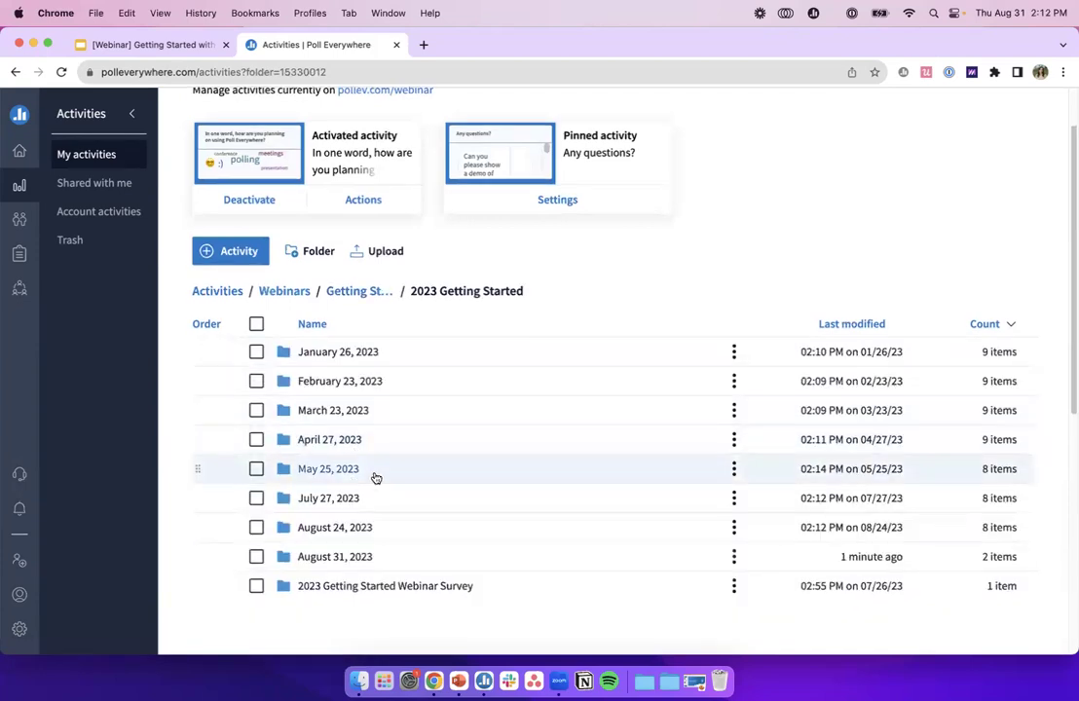
click(345, 555)
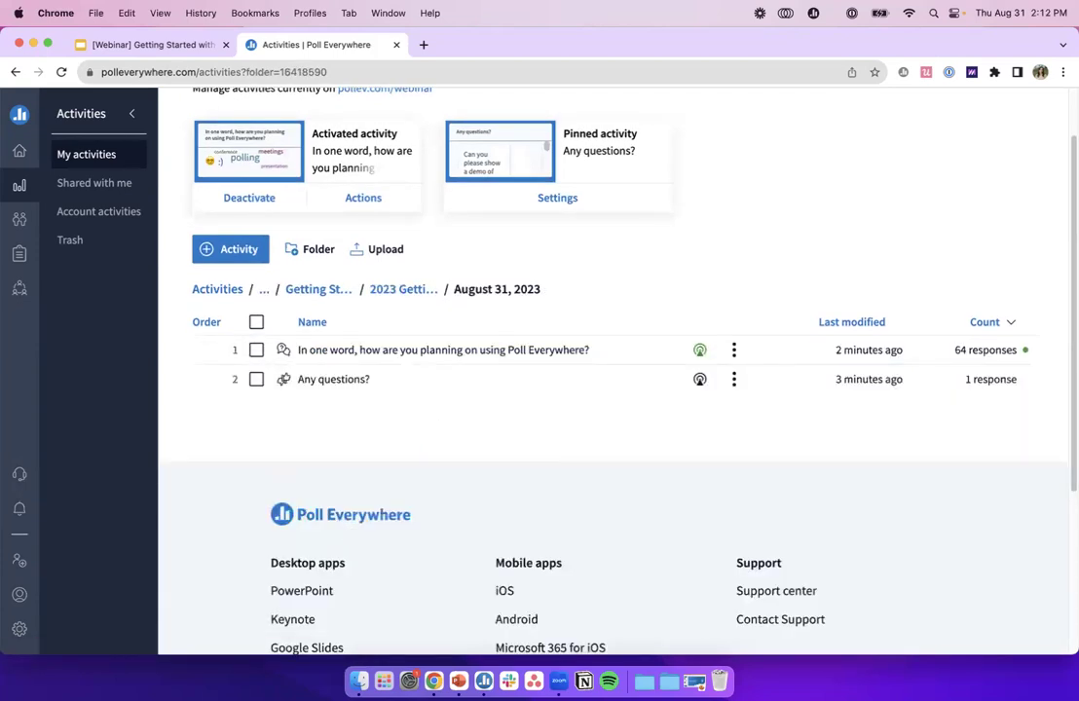
- Start a new activity in the August 31, 2023 folder and show the additional activity types
scroll(201, 386, up, 2)
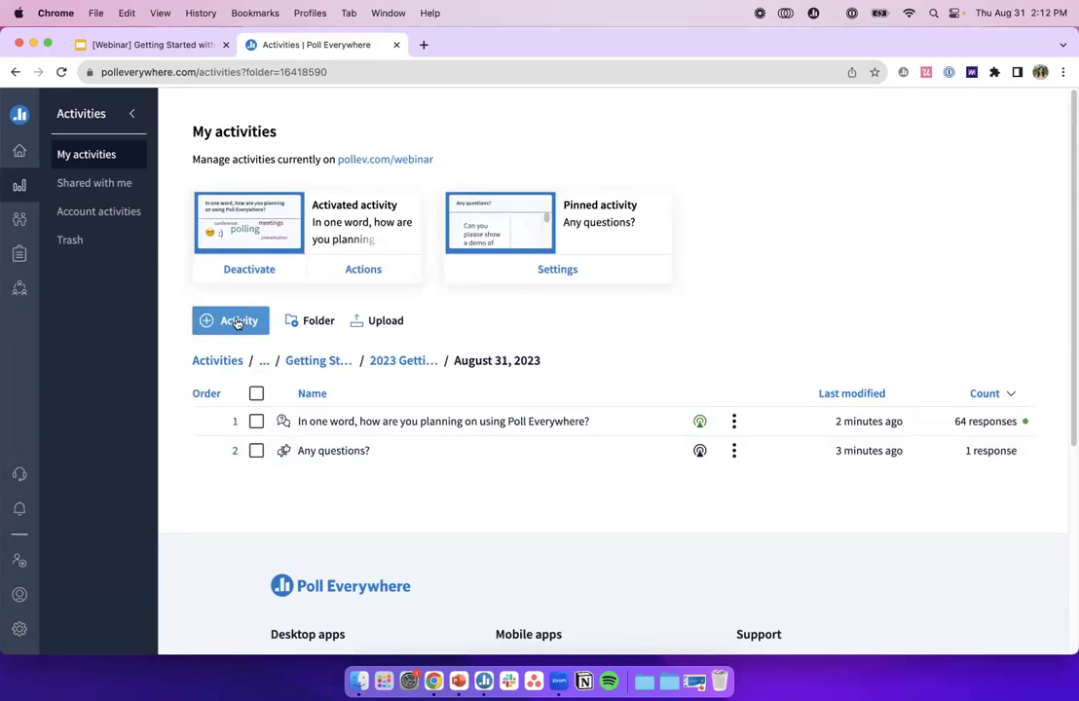
click(236, 323)
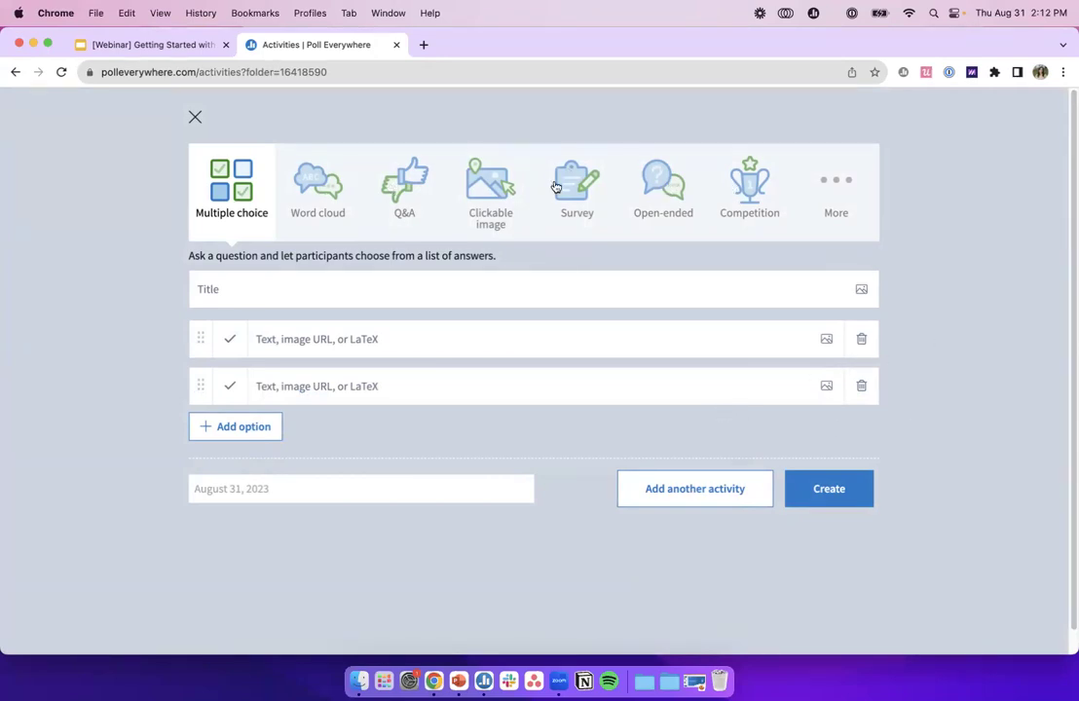
click(842, 183)
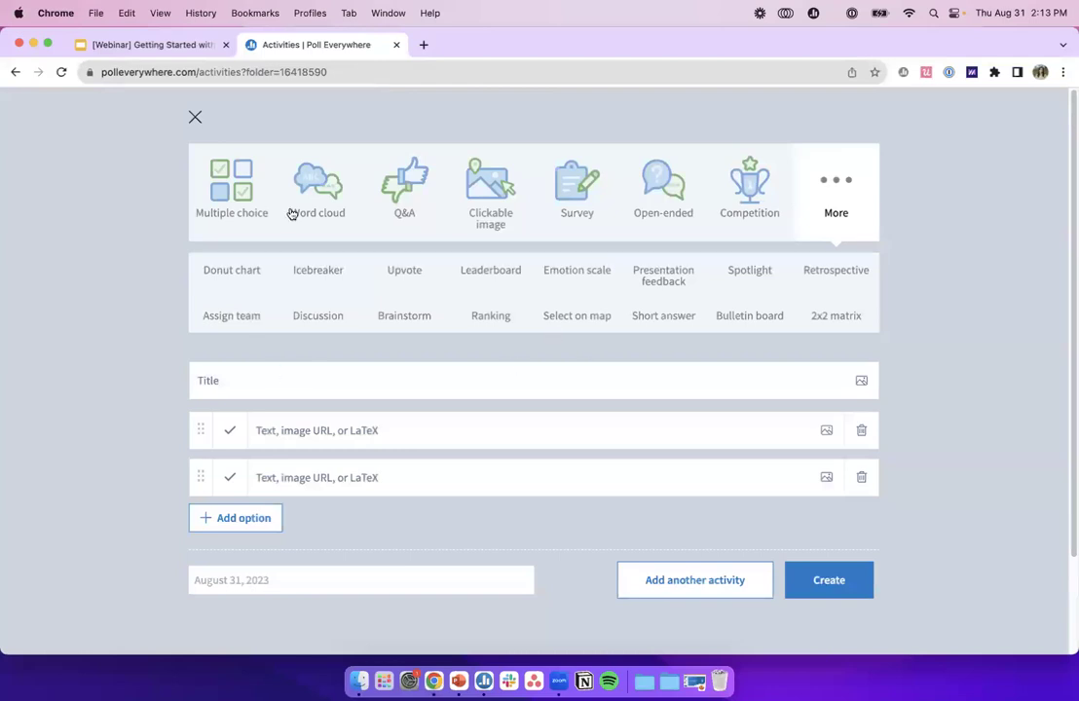
- Title the new activity "What types of activities would you like to see in today's demo?" and set its type to Multiple choice
click(352, 381)
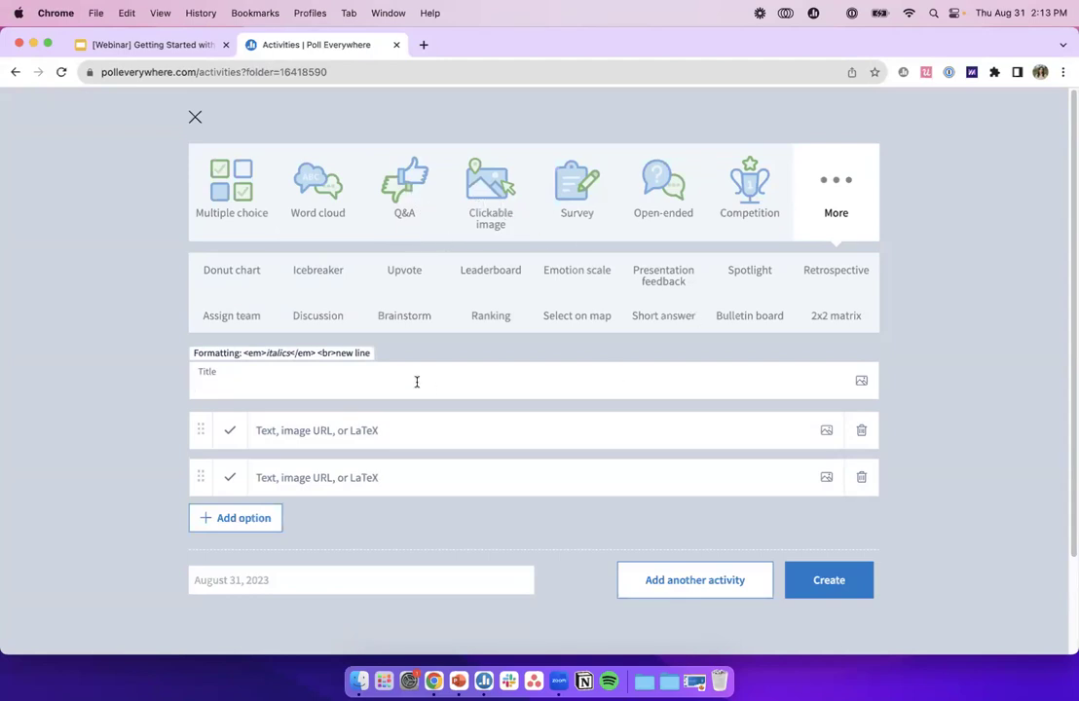
text(What types of activ)
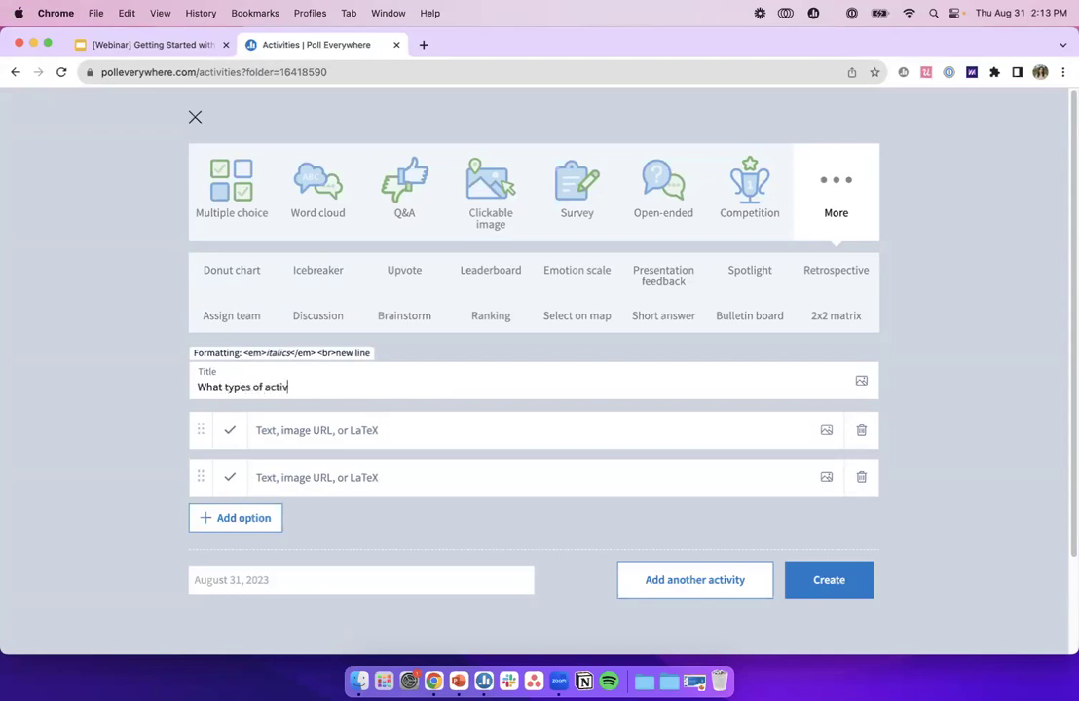
text(ities would you like to see in today's demo?)
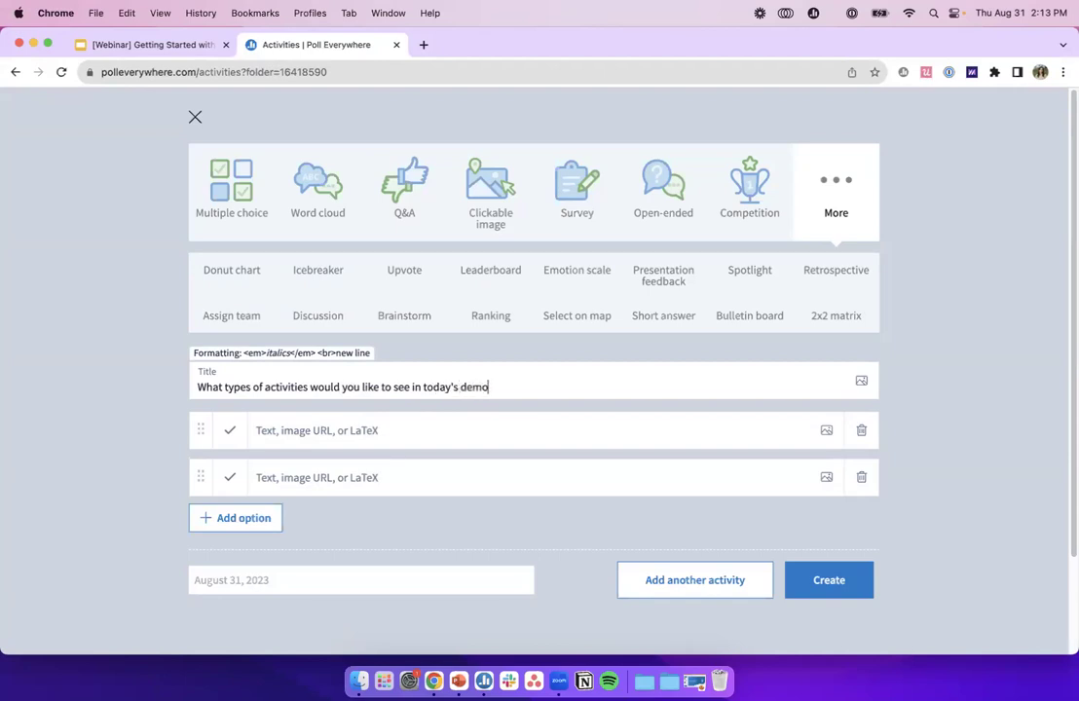
click(230, 177)
click(326, 299)
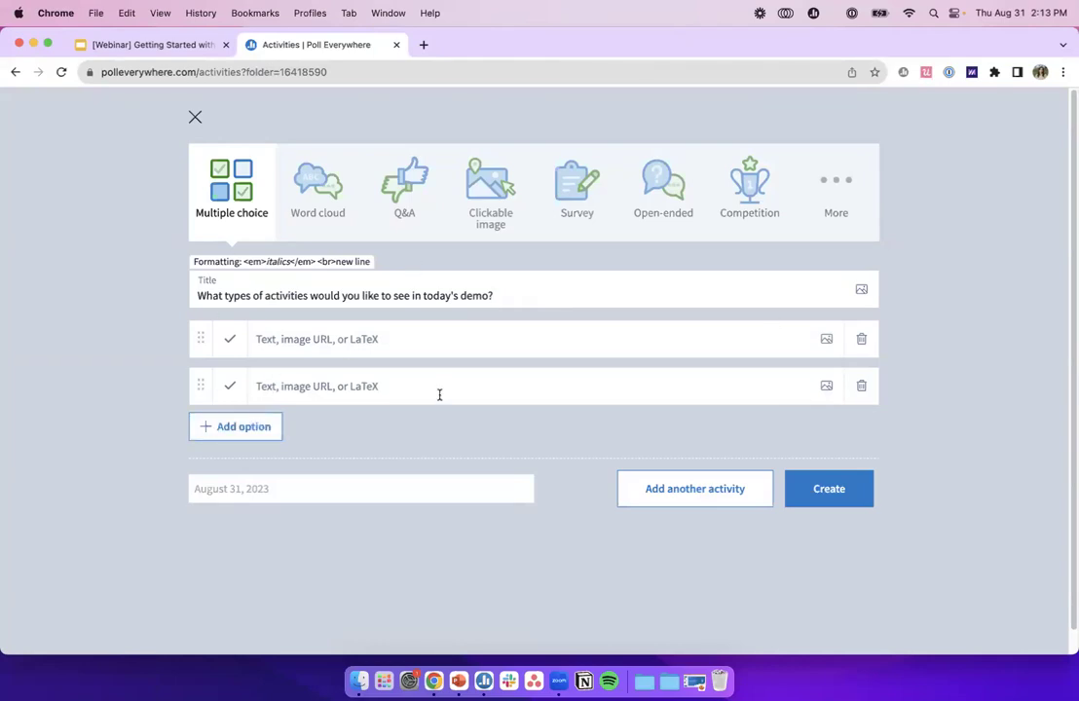
- Enter Word Cloud, Q&A and Ranking as the first three answer options of the multiple choice poll
click(473, 349)
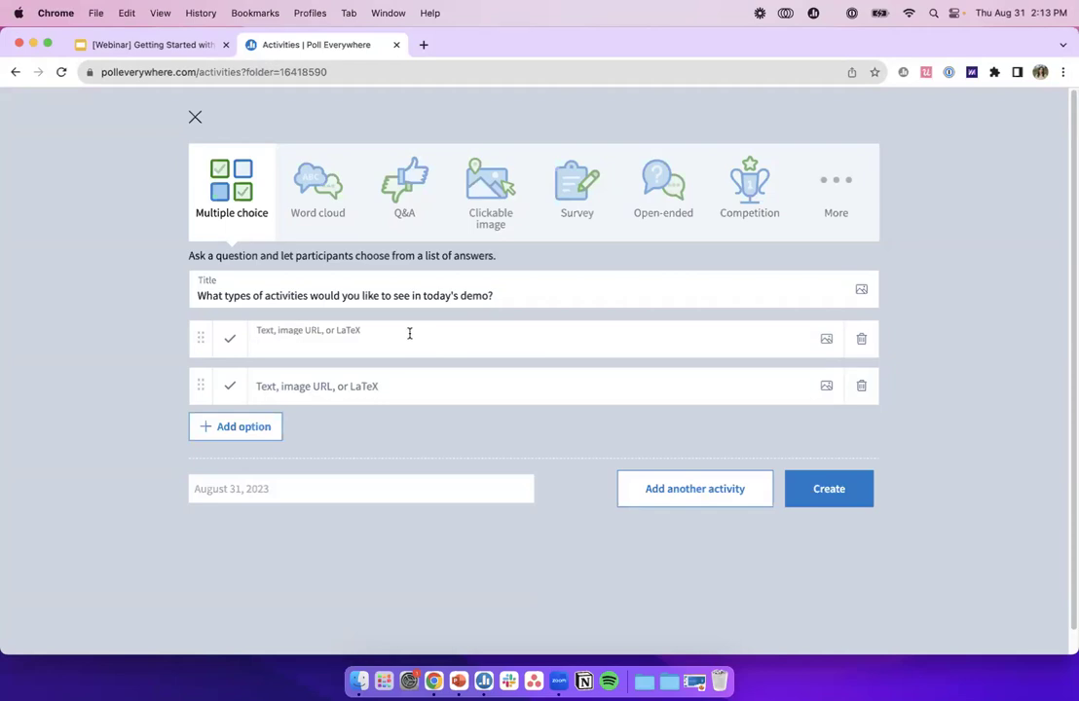
text(Word Cloud)
click(383, 386)
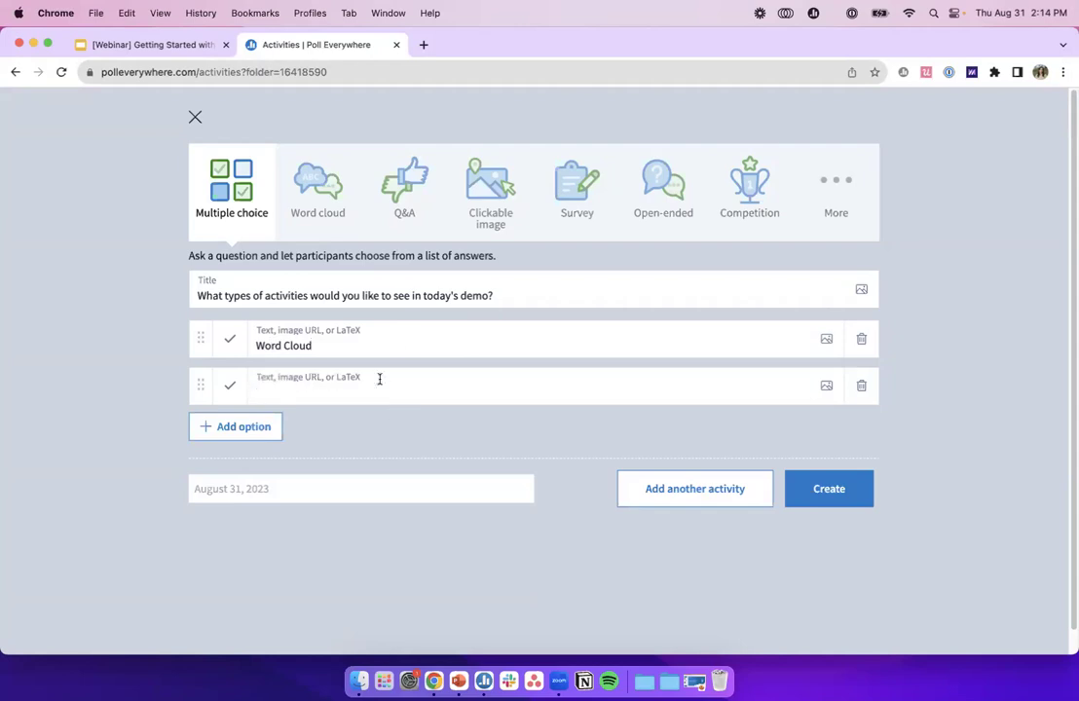
text(Q&A)
click(244, 430)
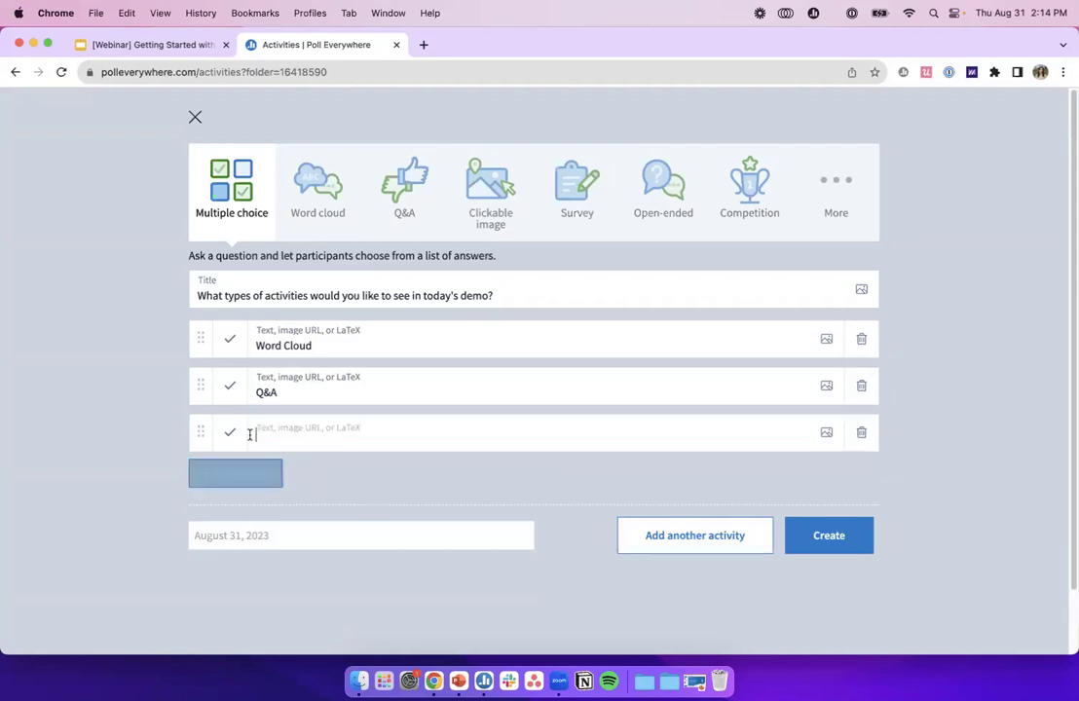
text(Ranking)
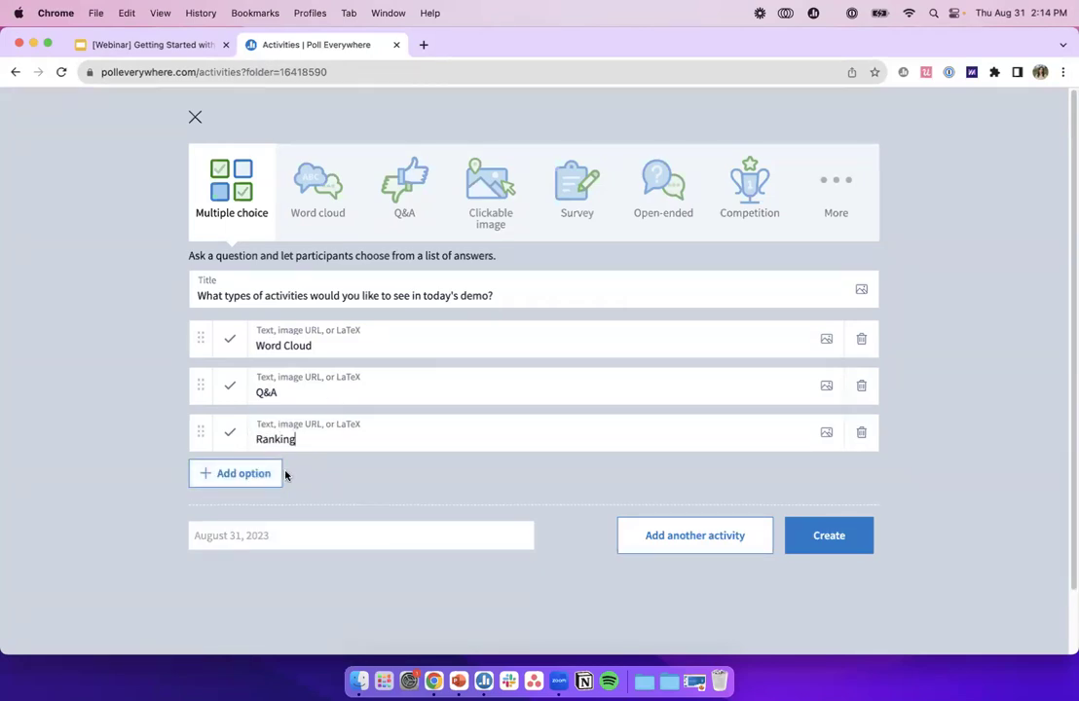
- Add two more answer options to the poll, Clickable Image and Open-ended
click(231, 477)
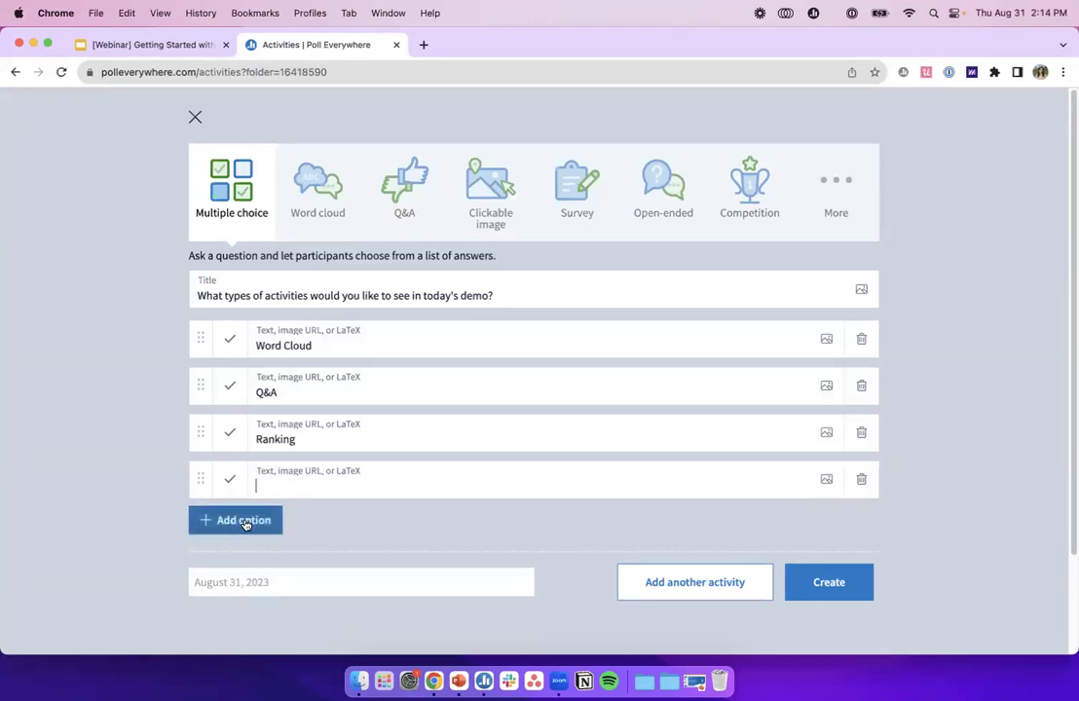
click(244, 521)
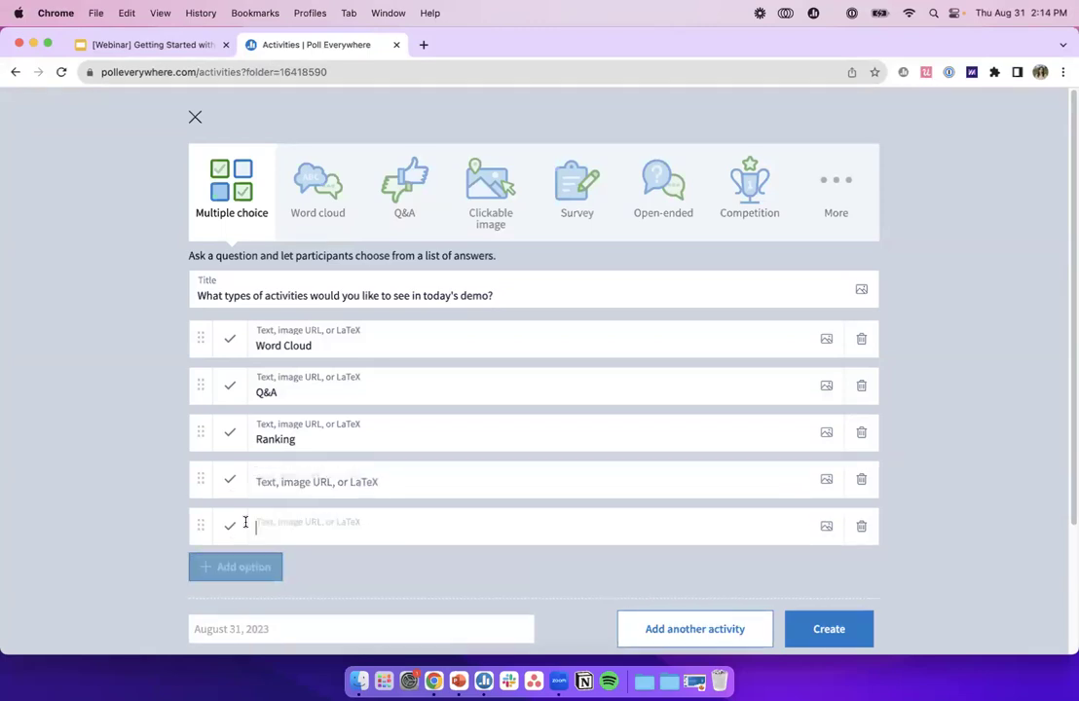
click(322, 482)
text(Clickable Imag)
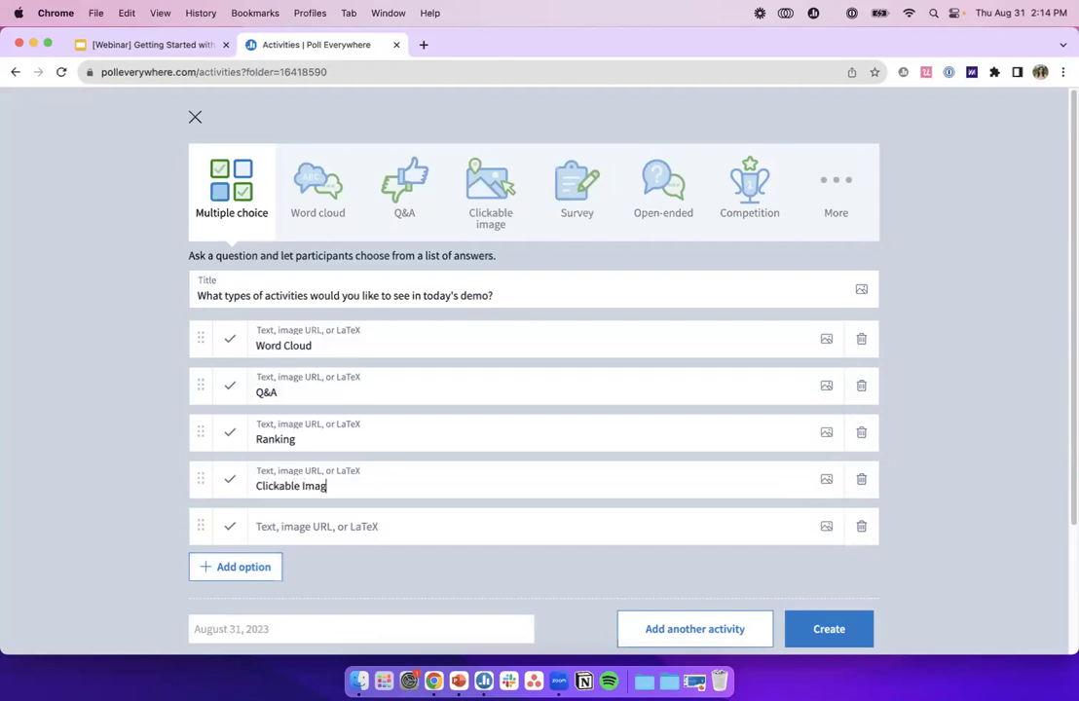
click(332, 532)
text(Open-ended)
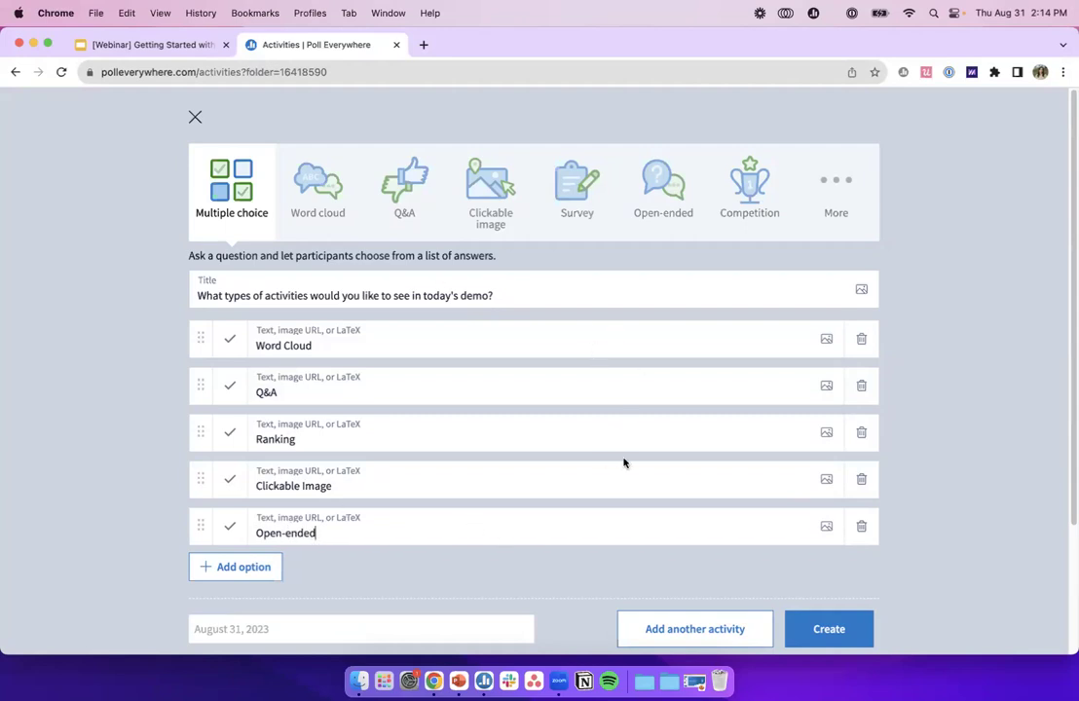
- Try marking the Word Cloud option as the correct answer, then clear the mark
scroll(672, 526, down, 1)
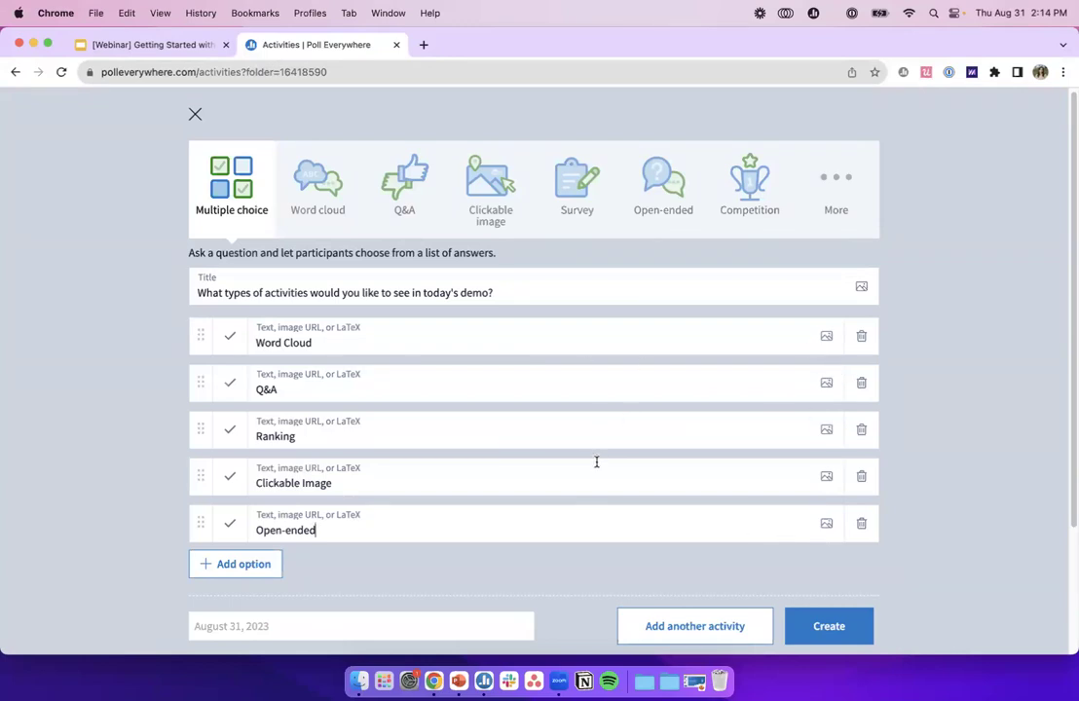
click(231, 339)
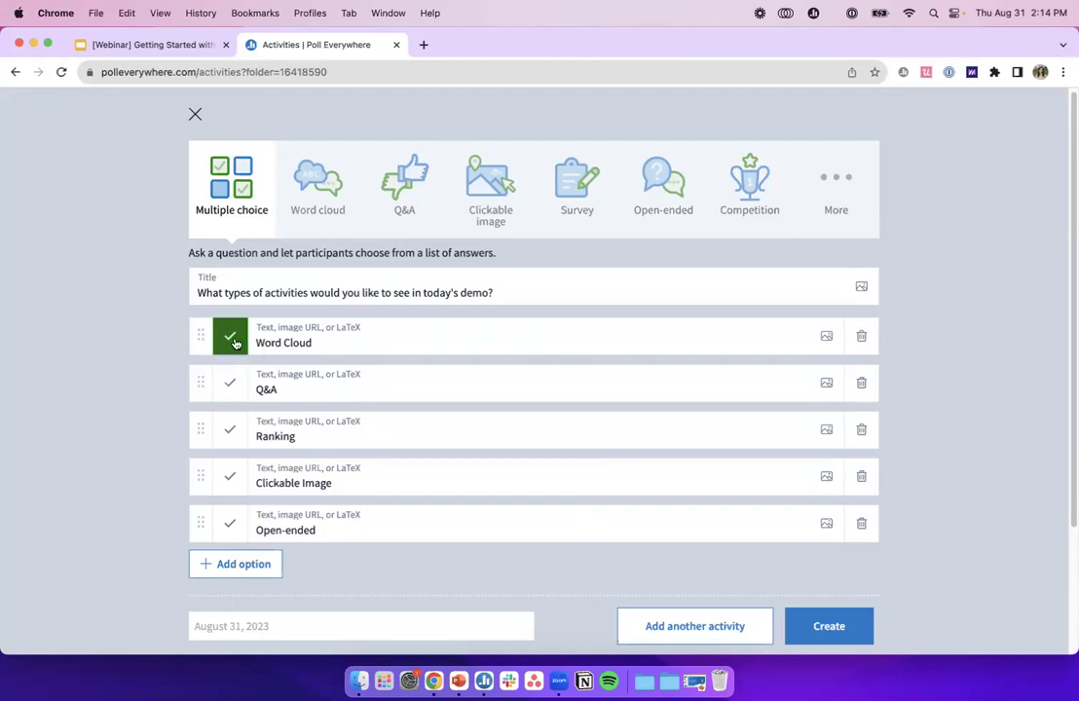
click(235, 343)
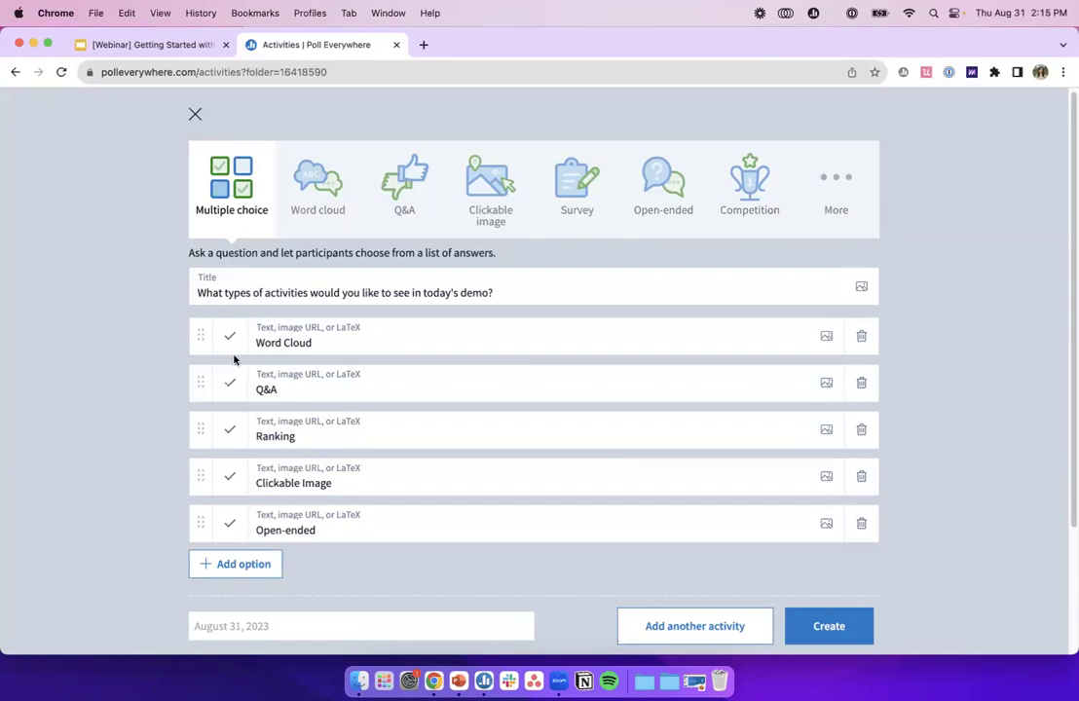
click(230, 341)
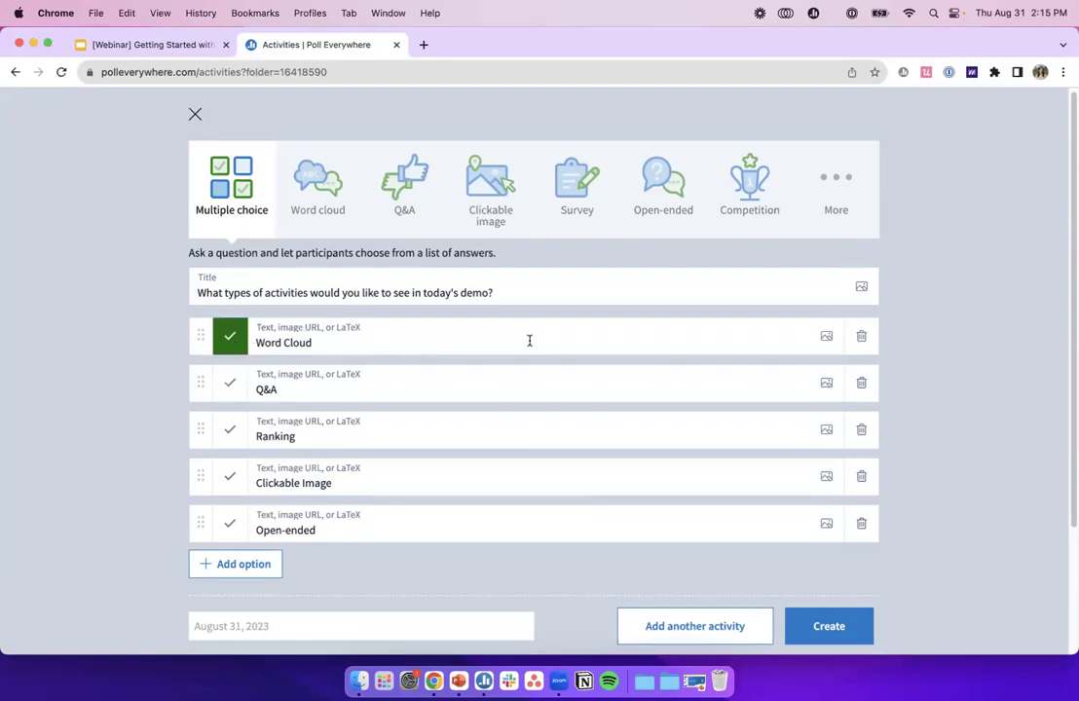
click(235, 346)
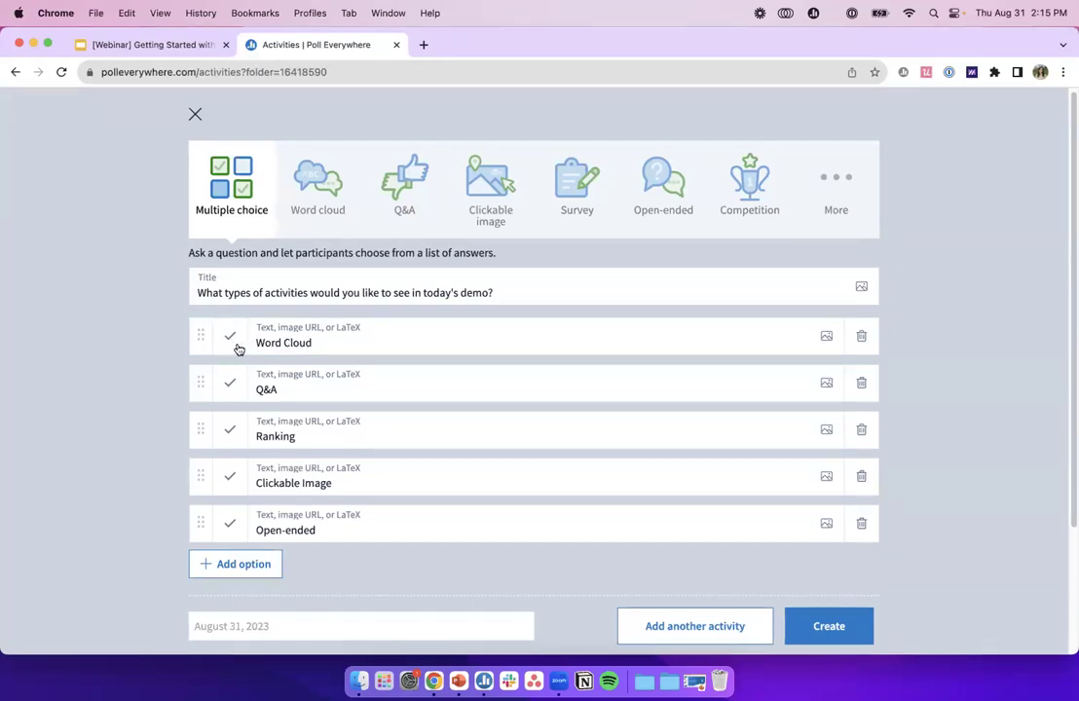
click(233, 343)
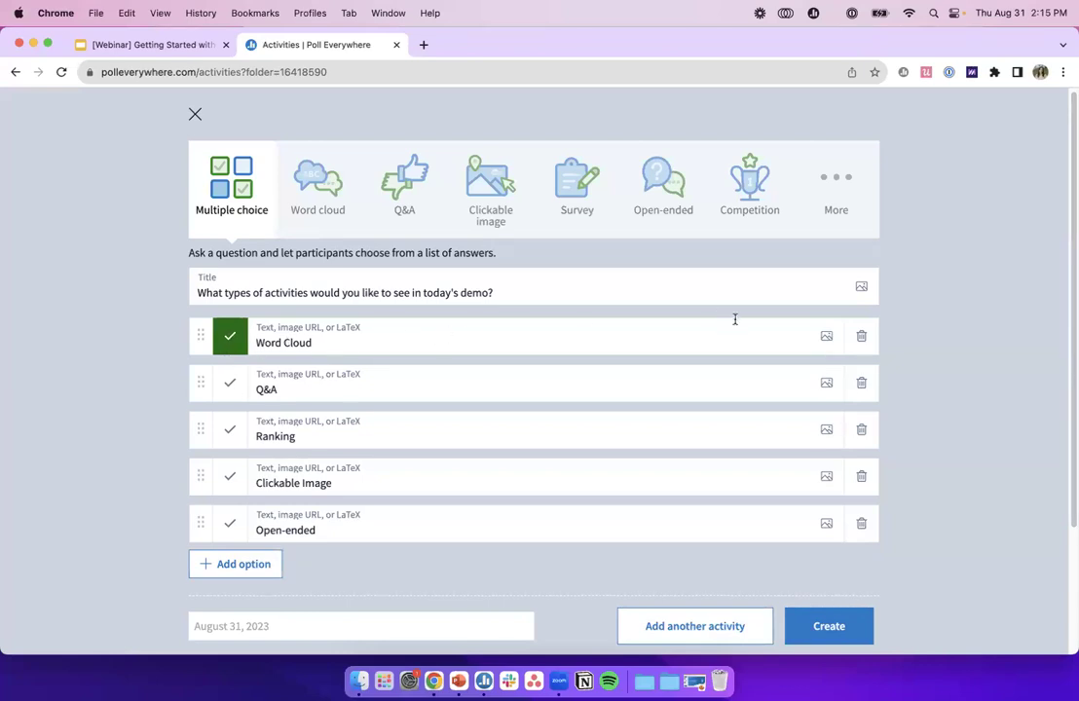
click(231, 345)
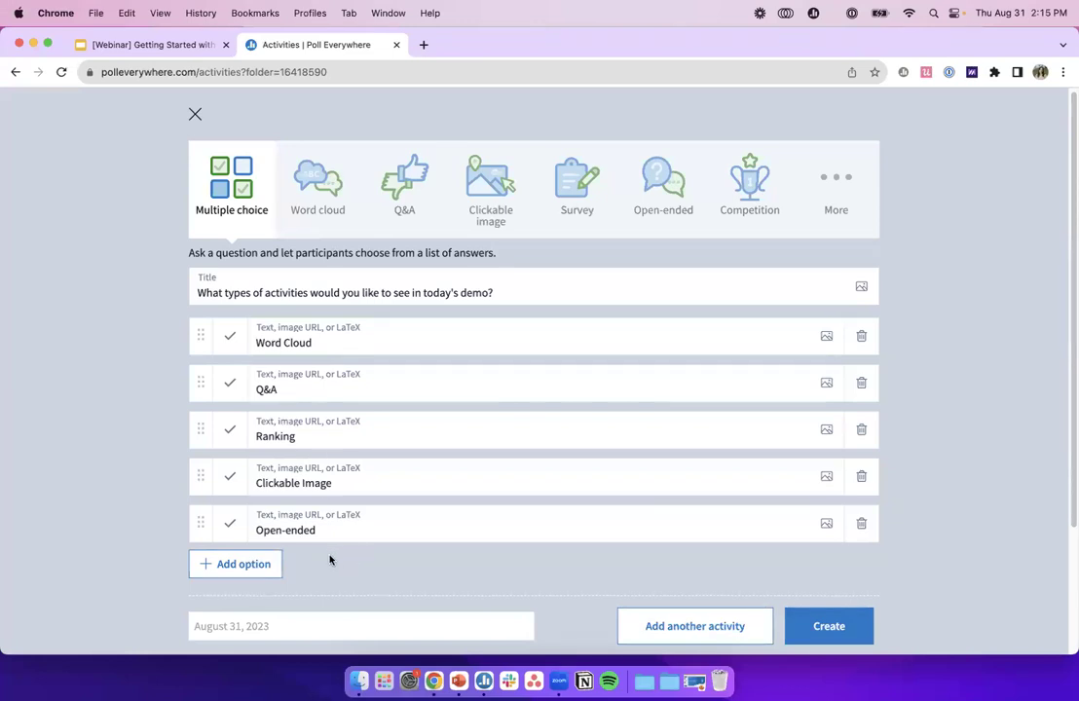
- Add a blank sixth answer option below Open-ended and delete it again
scroll(359, 557, down, 3)
scroll(359, 460, up, 1)
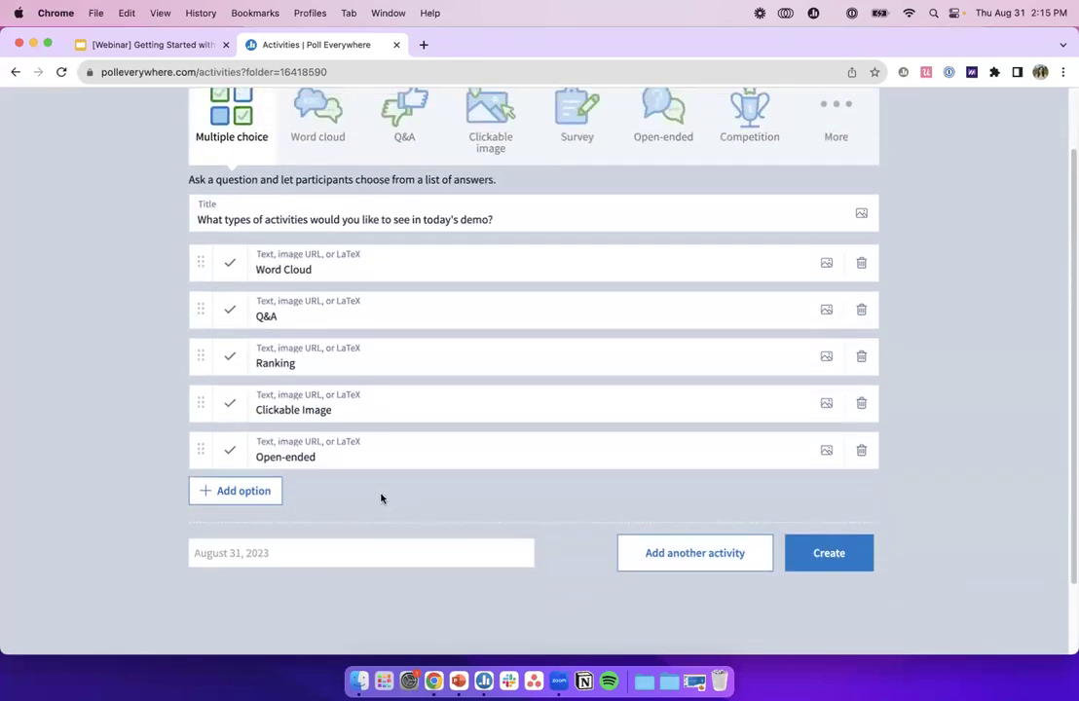
click(244, 497)
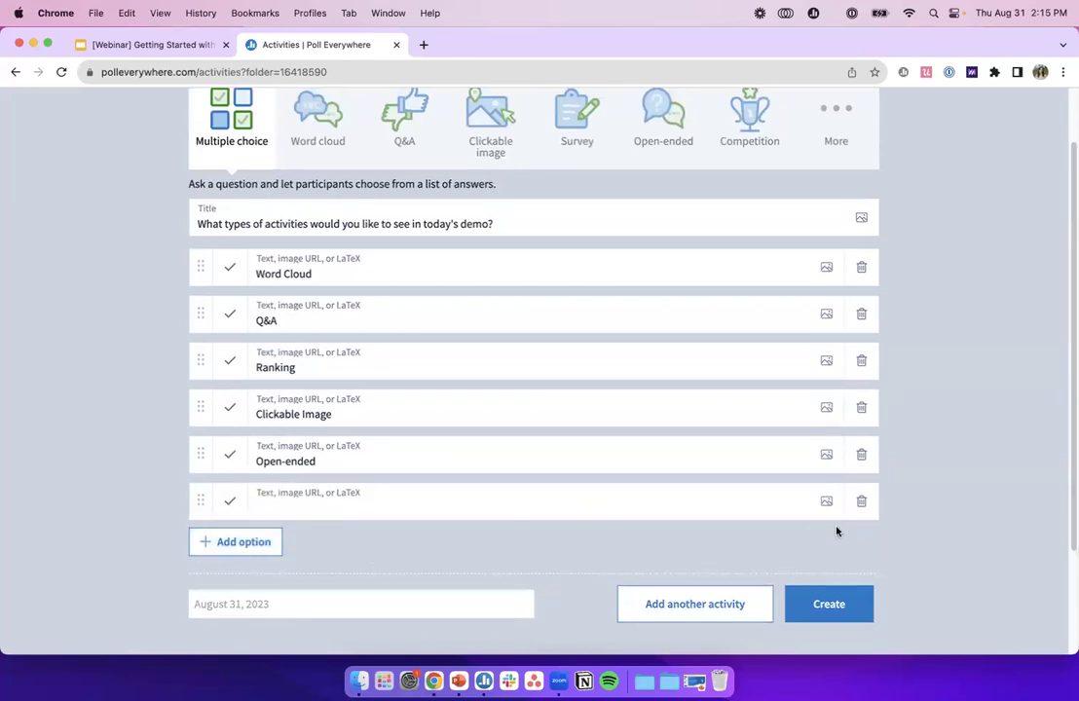
click(862, 502)
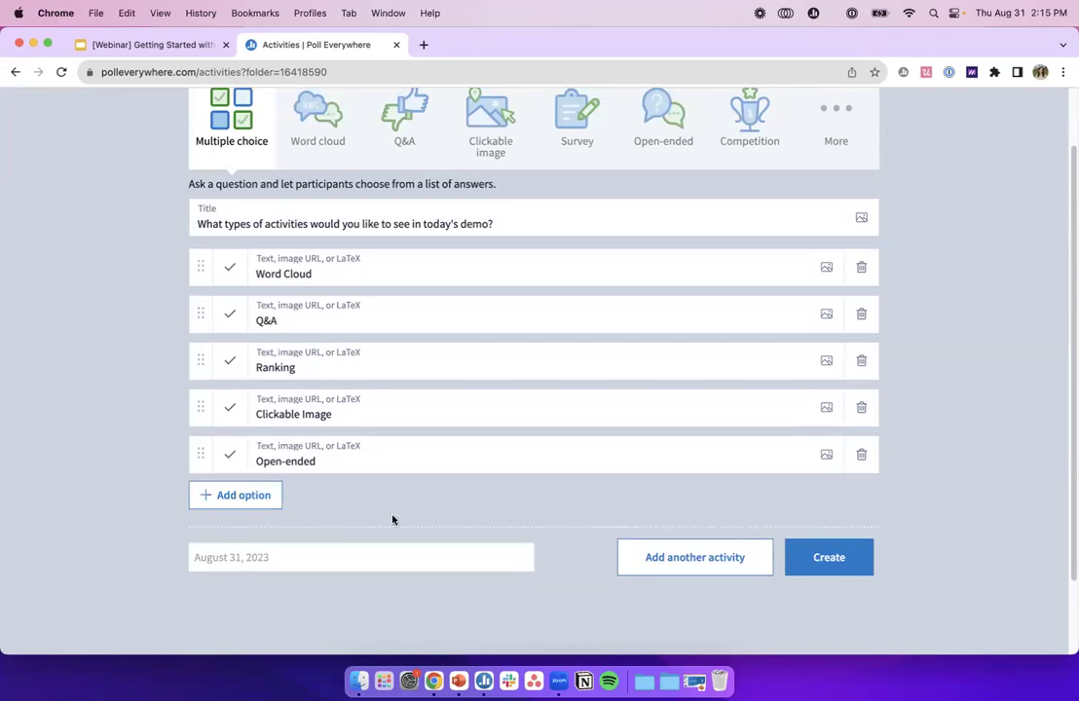
- Create the multiple choice poll in the August 31, 2023 folder and present it full screen
scroll(516, 507, up, 2)
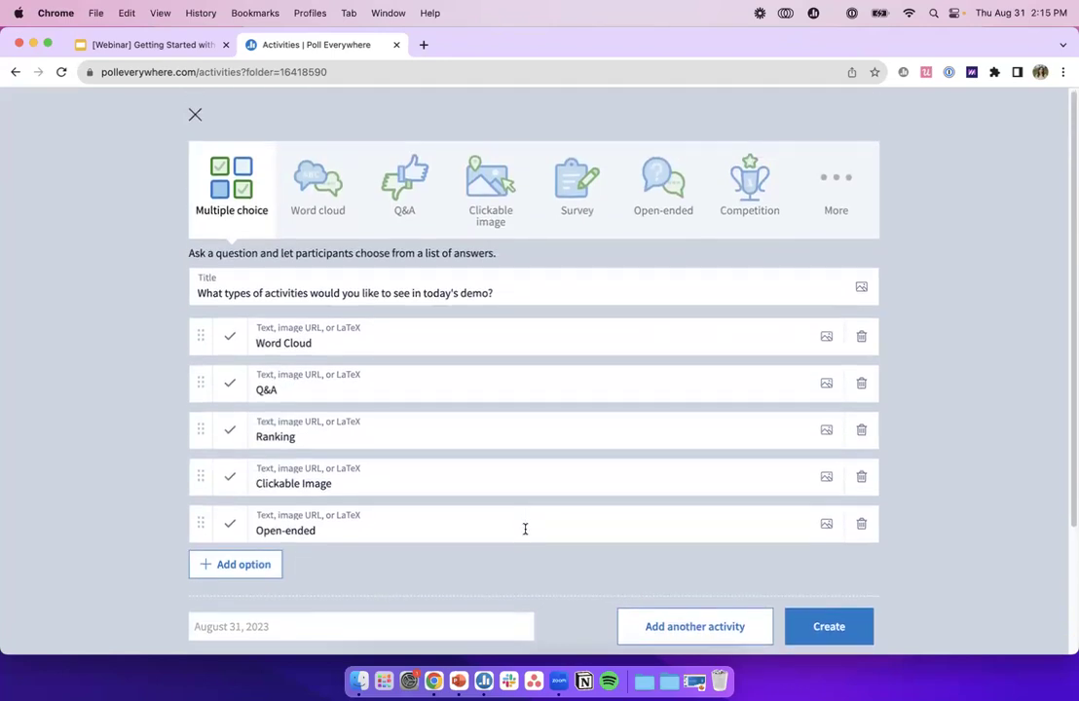
scroll(506, 530, down, 1)
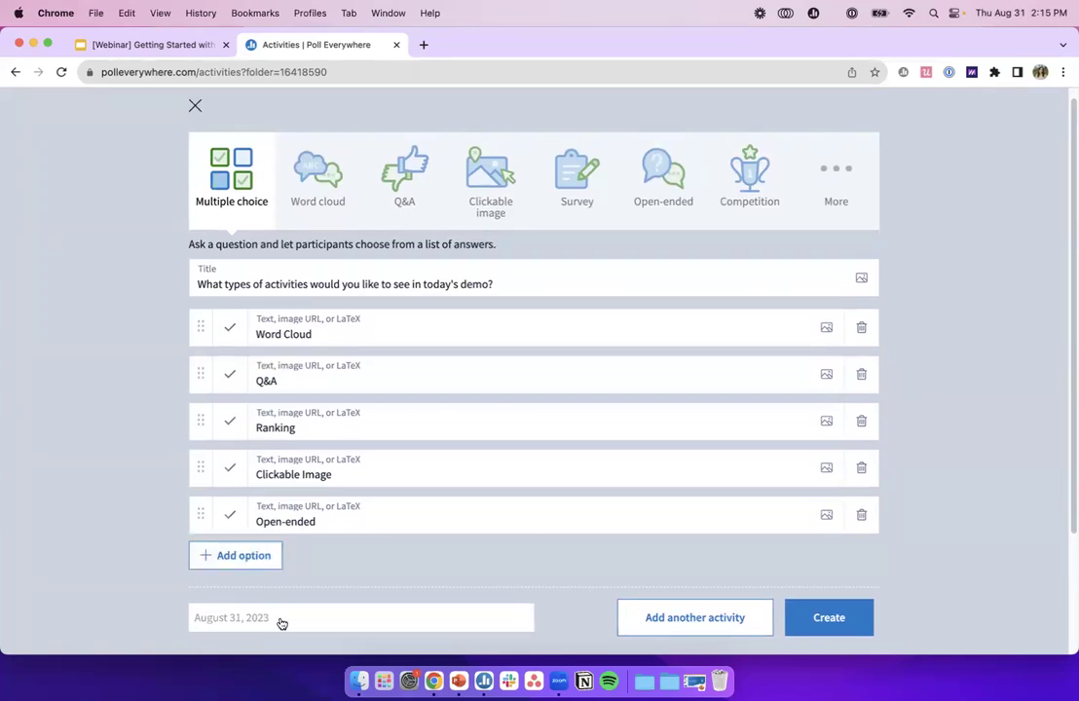
click(818, 619)
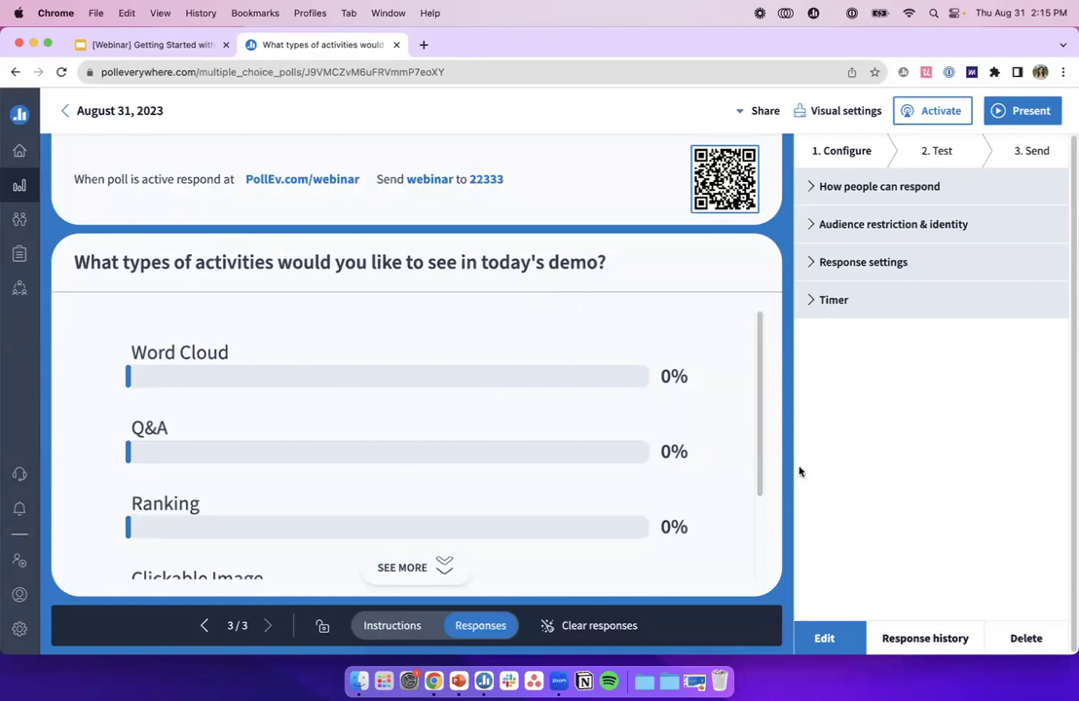
click(1002, 111)
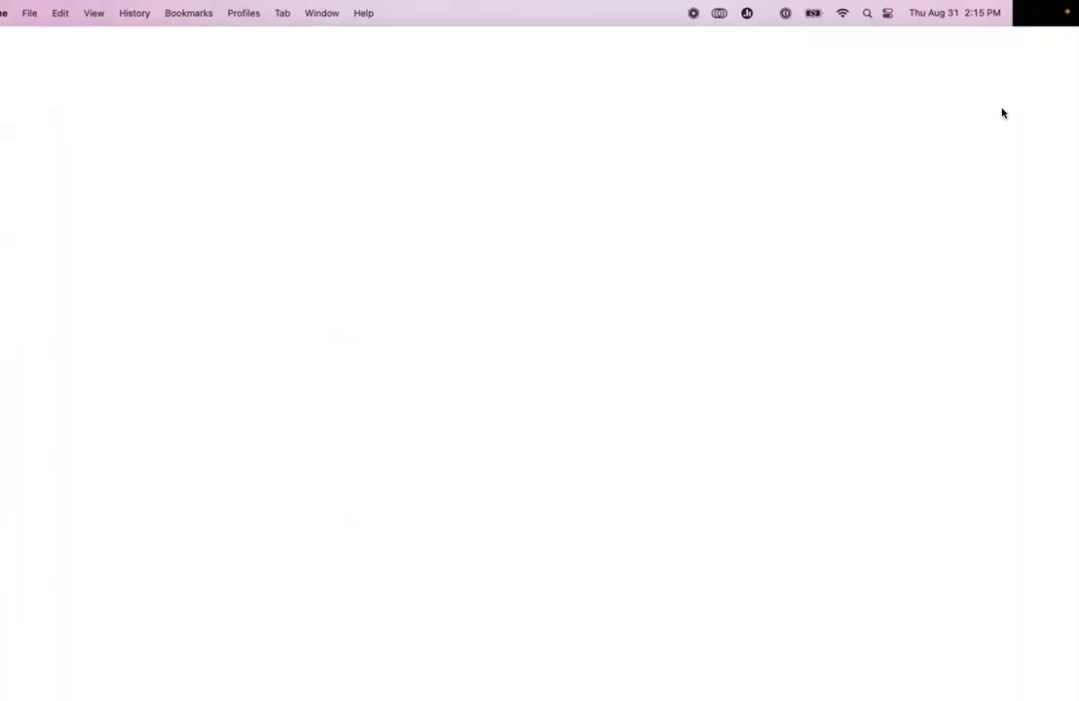
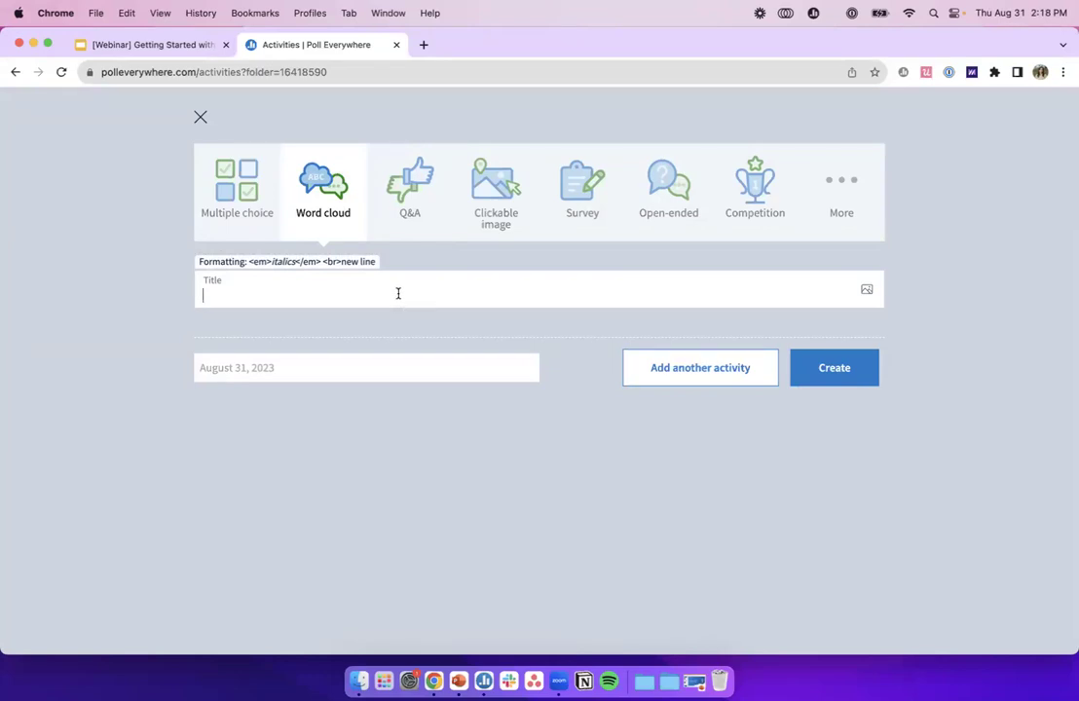
- Title the word cloud "In one word, what is your favorite color?" and save it to add another activity
text(In one word, what i)
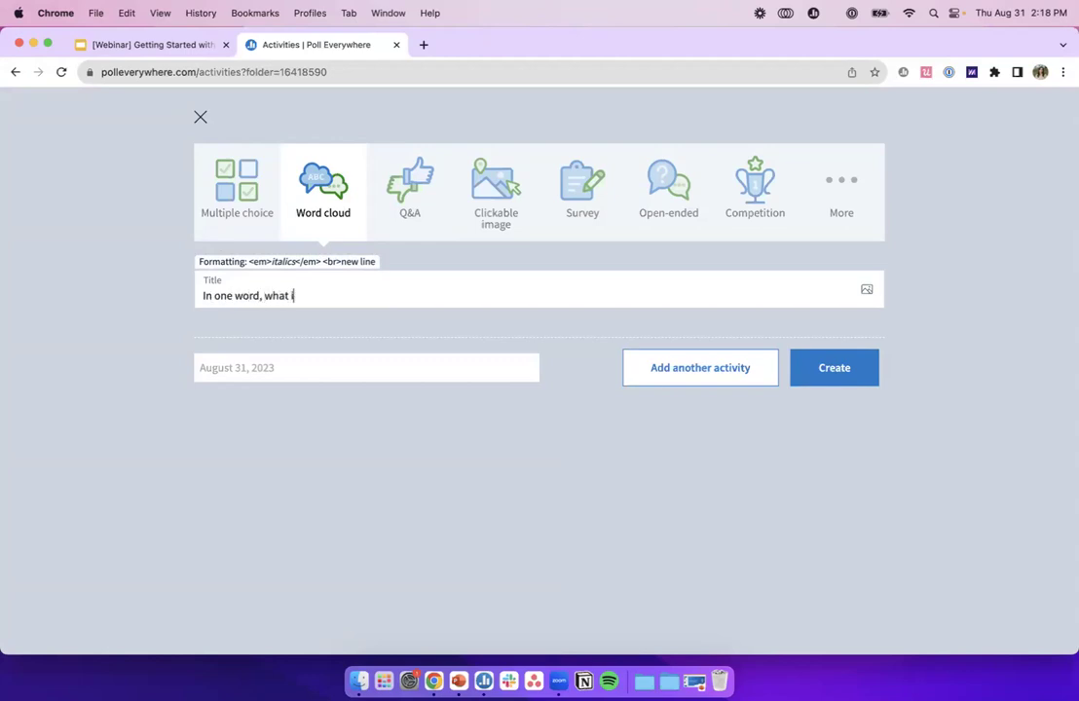
text(s your favorite color?)
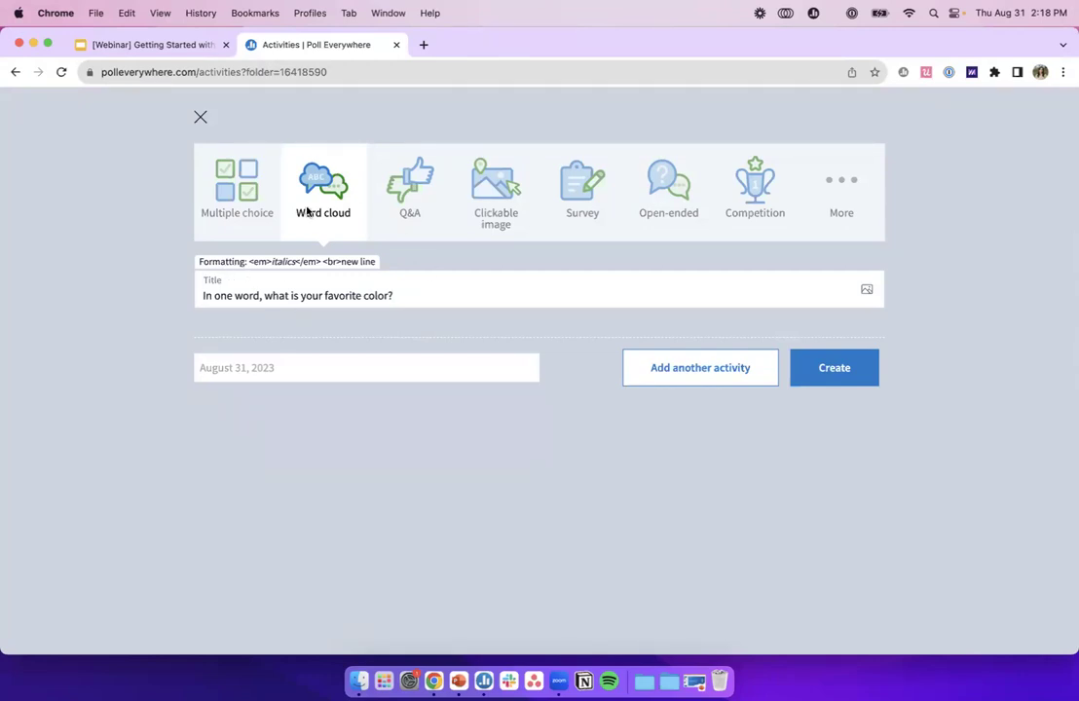
click(709, 374)
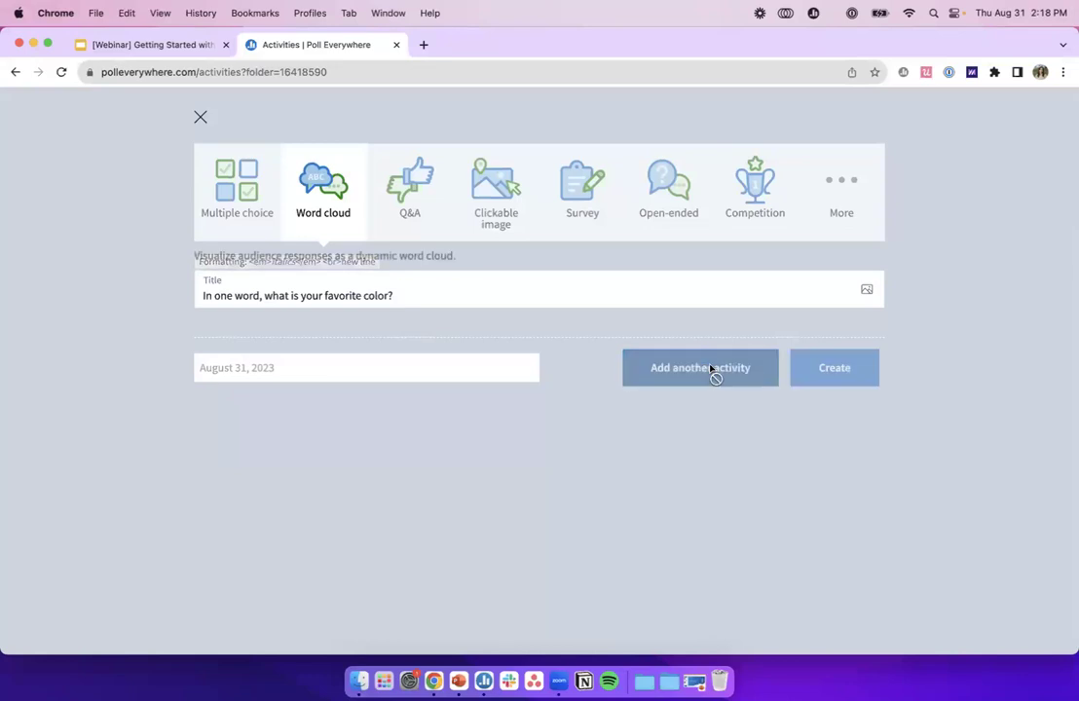
- Add a Q&A activity titled "What are you most looking forward to next week?" and continue to another activity
click(409, 187)
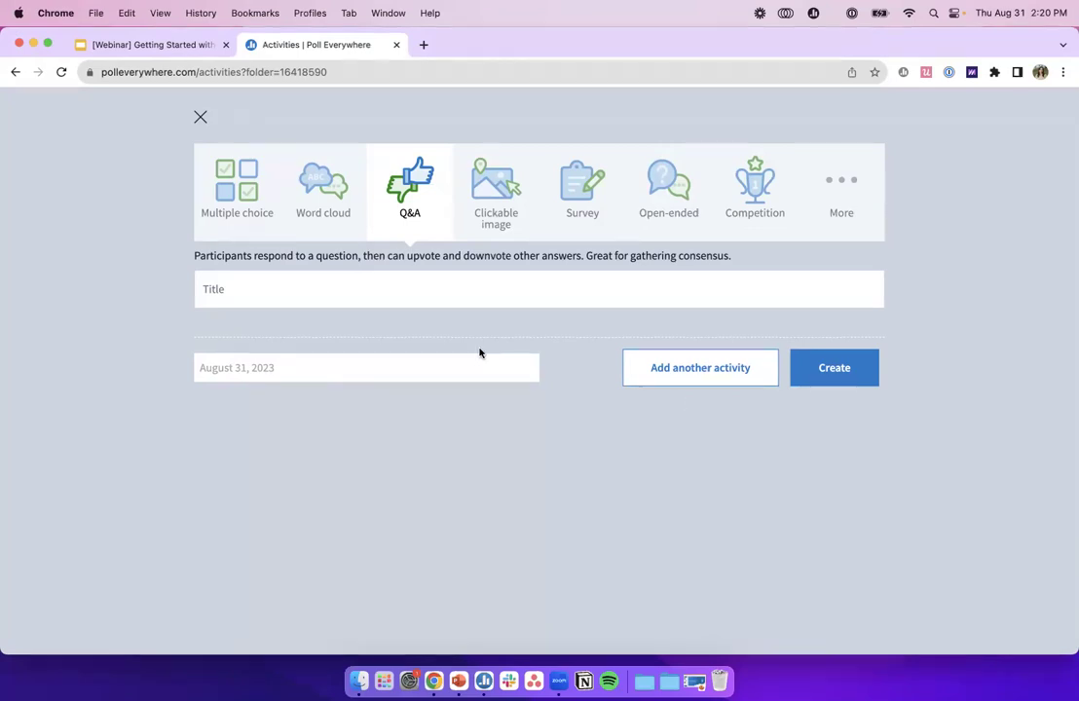
click(311, 293)
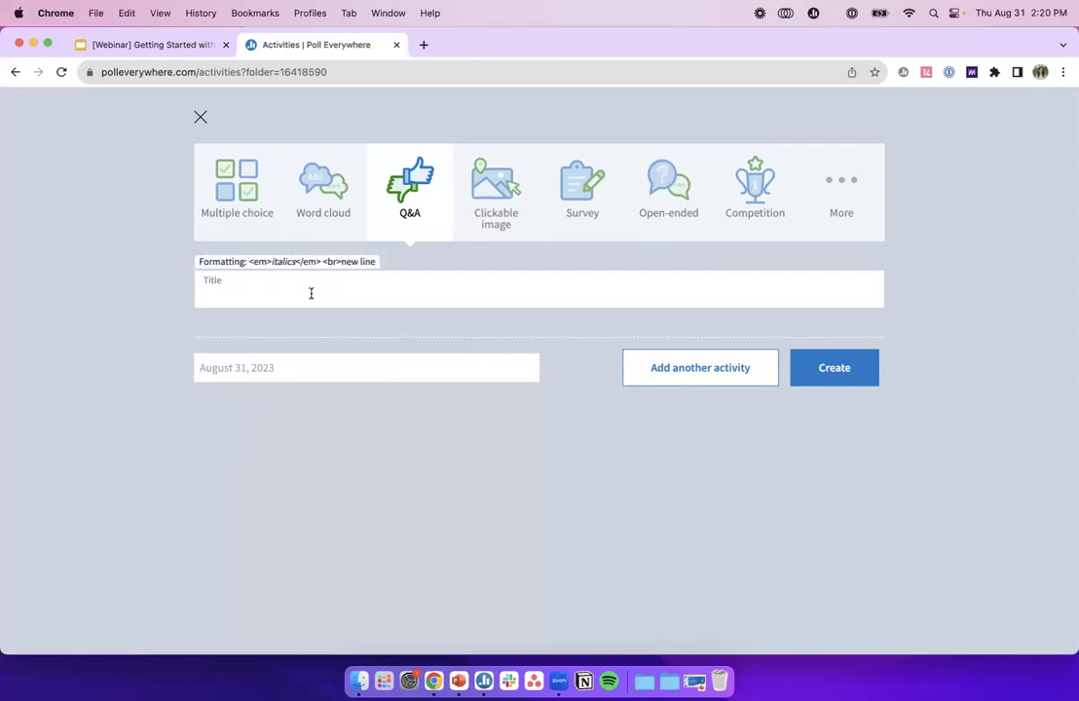
text(What are you most loo)
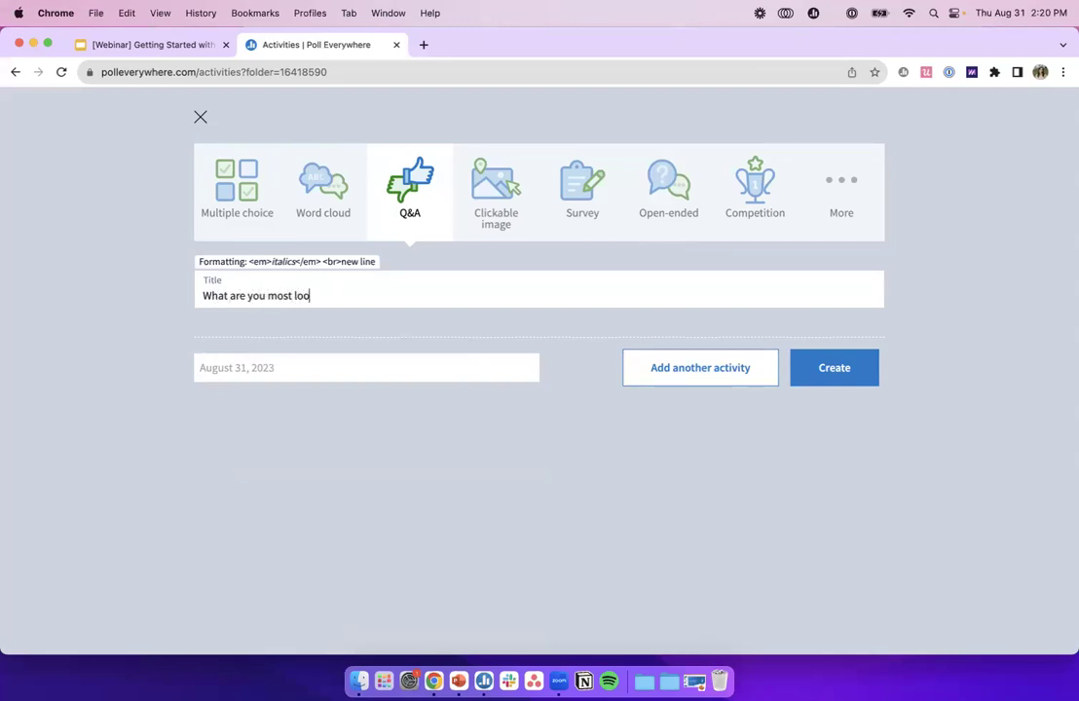
text(king forward to next week?)
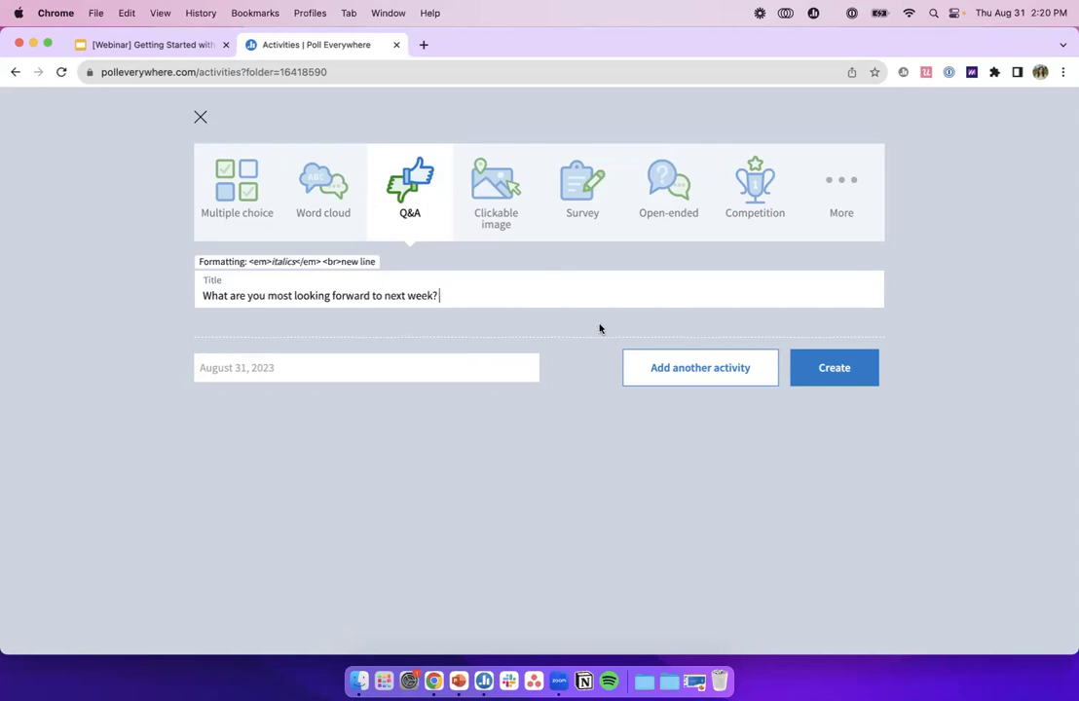
click(679, 381)
- Set the new activity to Clickable image and upload Getting Started Clickable Image Activity.png from Downloads as its image
click(504, 184)
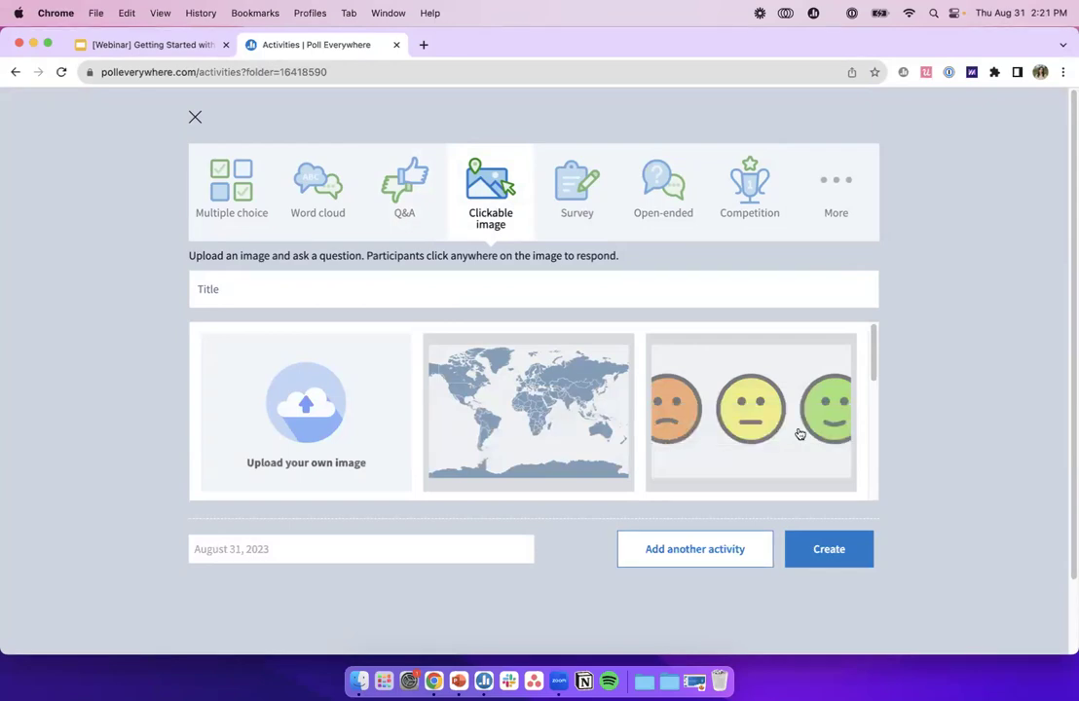
scroll(692, 441, down, 10)
scroll(683, 444, up, 10)
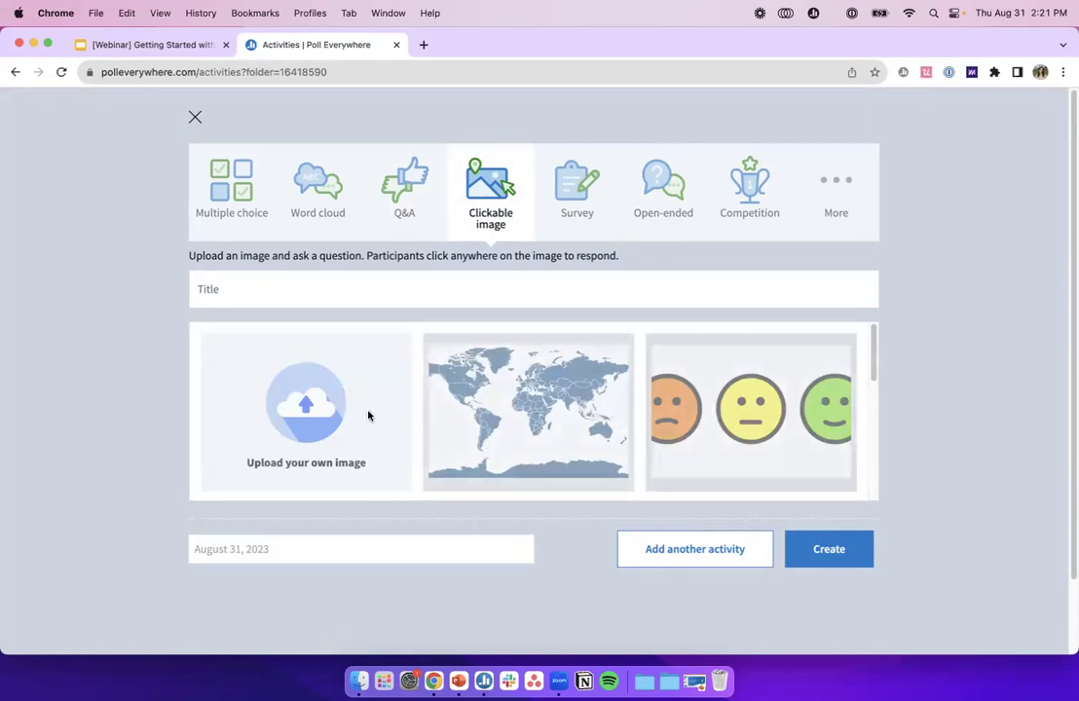
click(302, 408)
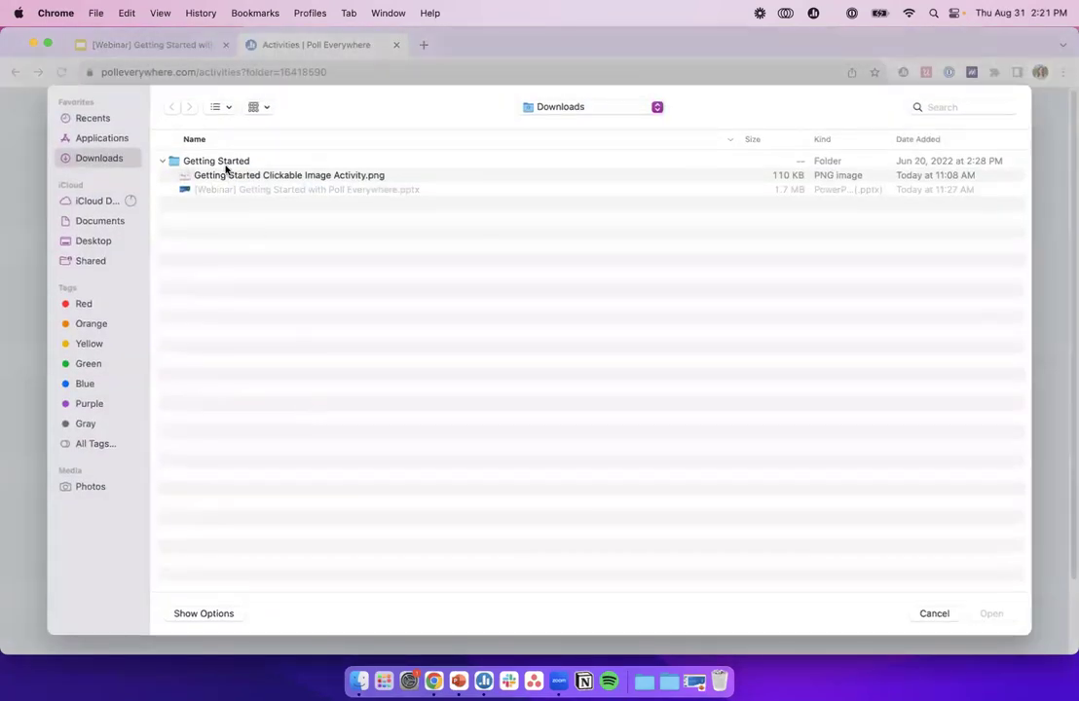
click(309, 176)
click(991, 614)
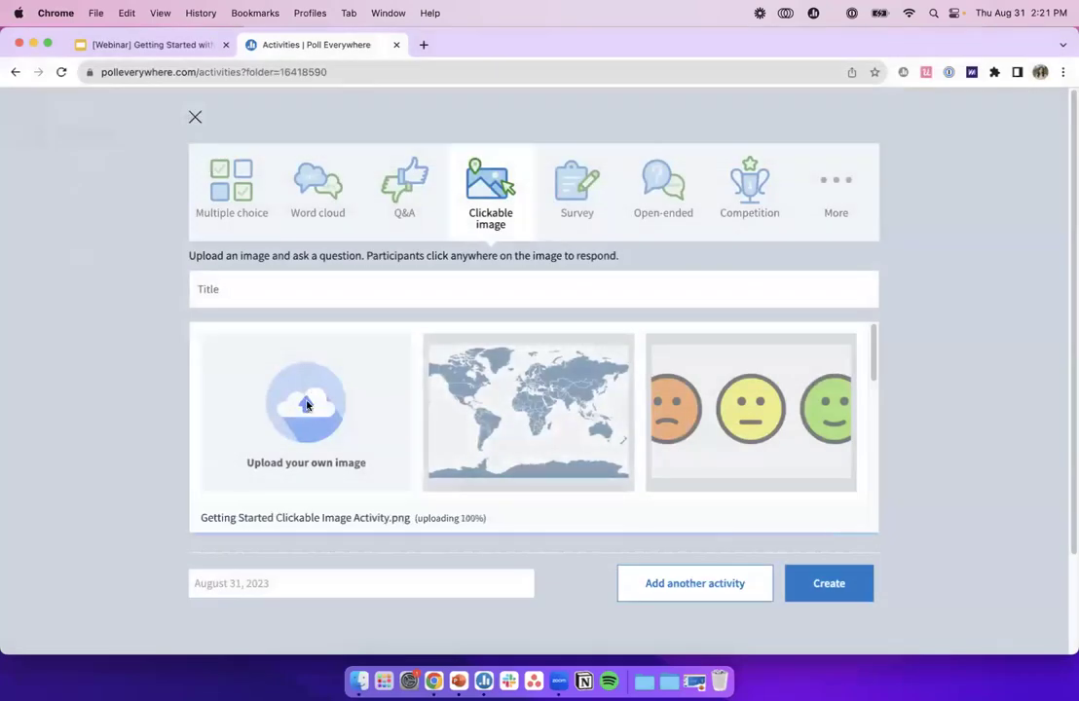
scroll(631, 433, down, 3)
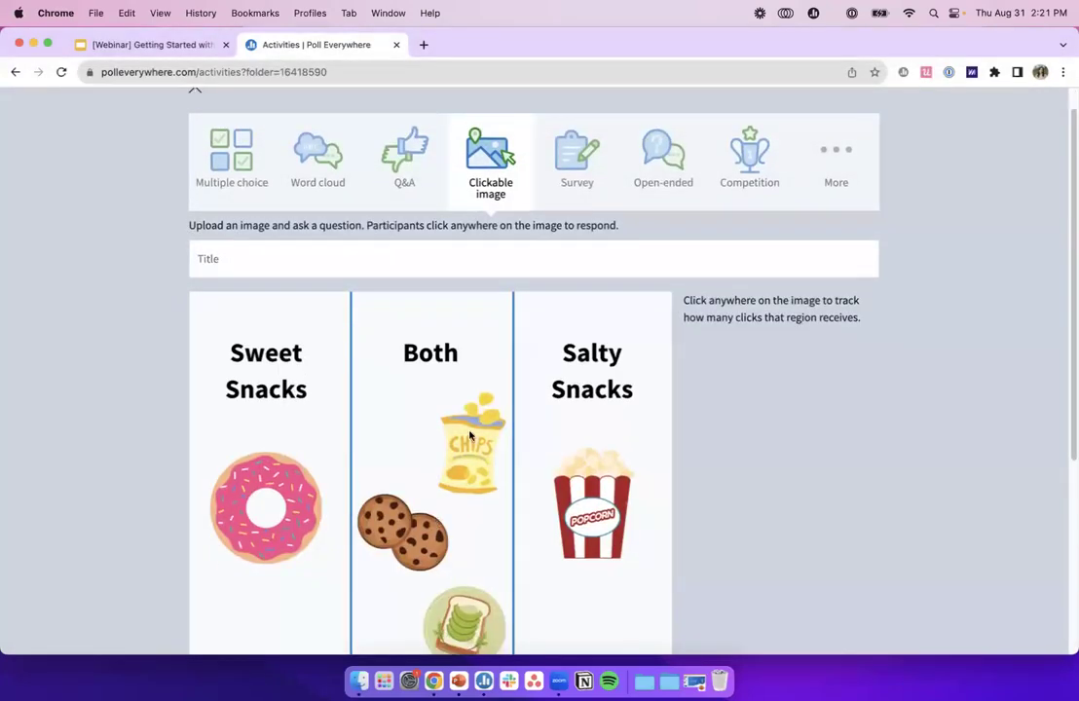
- Title the clickable image activity "Do you prefer sweet snacks, salty snacks or both?"
click(297, 215)
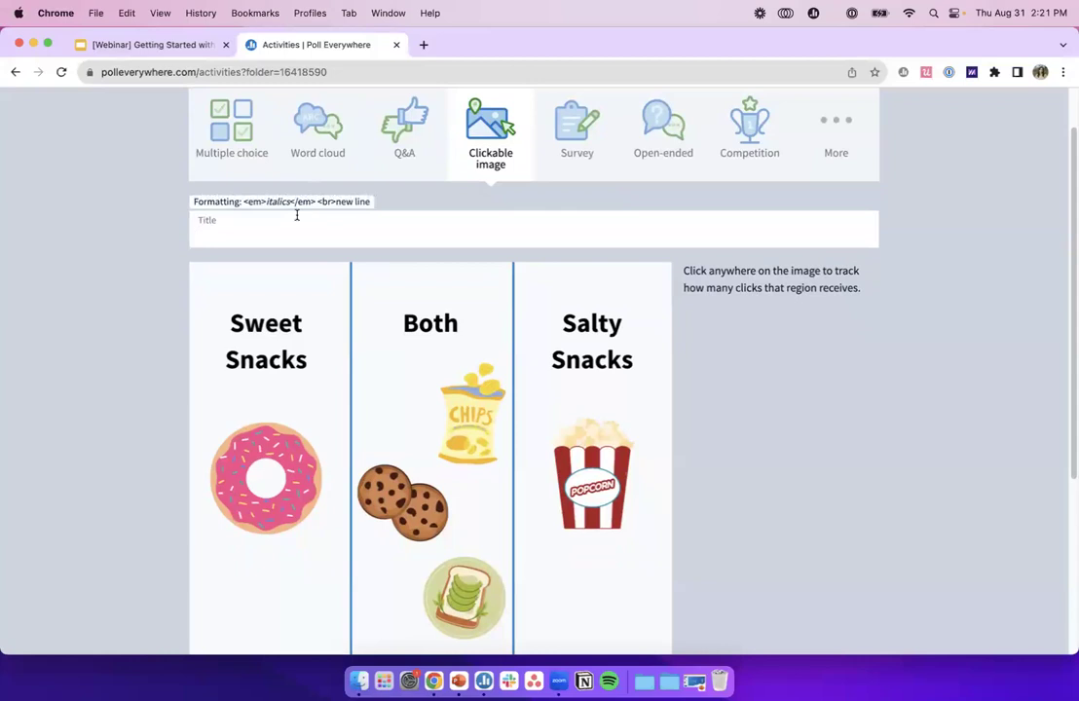
text(Do you prefer sweet)
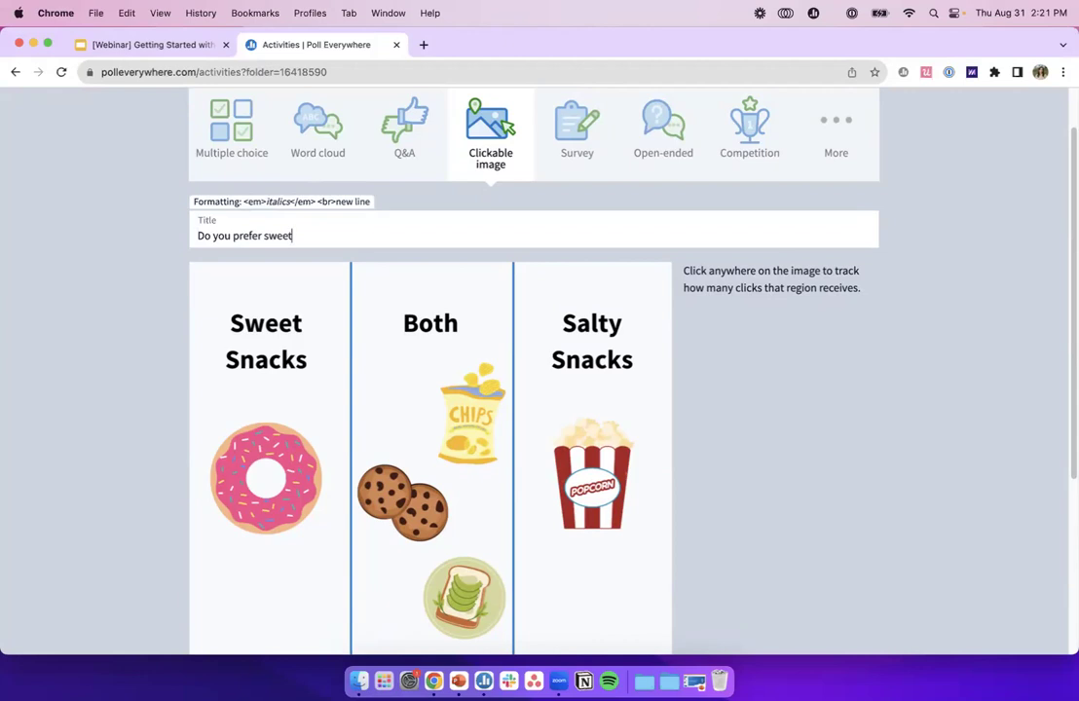
text( snacks, salty snacks or both?)
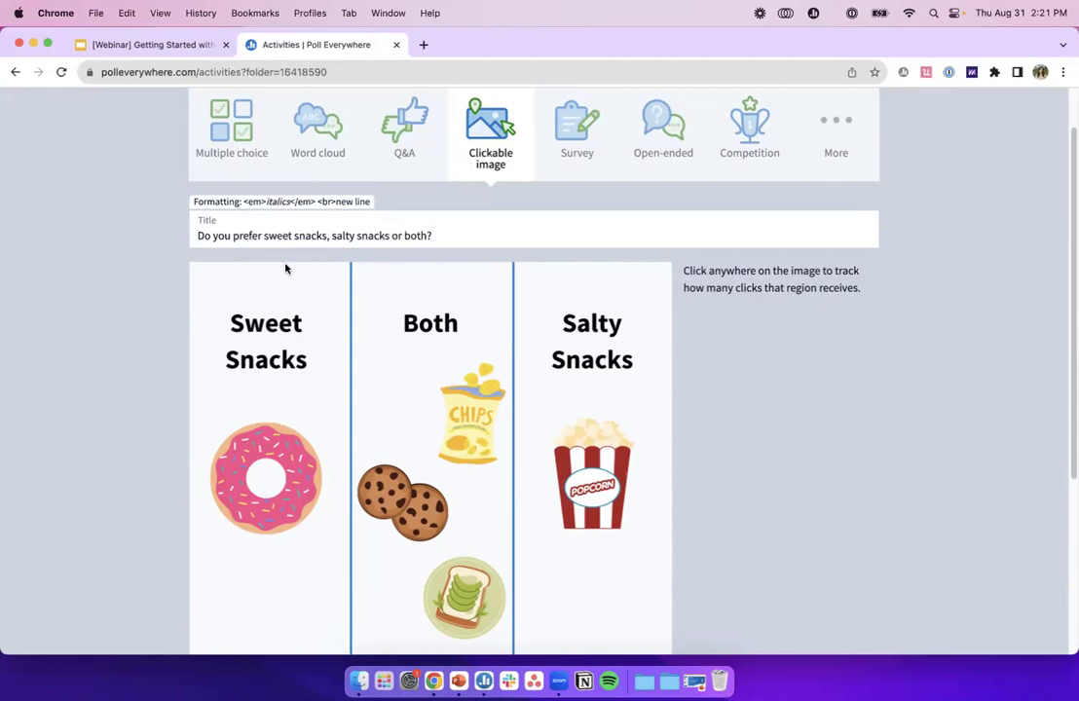
- Add three clickable regions to the image, sized to cover the Sweet Snacks, Both and Salty Snacks columns
scroll(321, 273, down, 3)
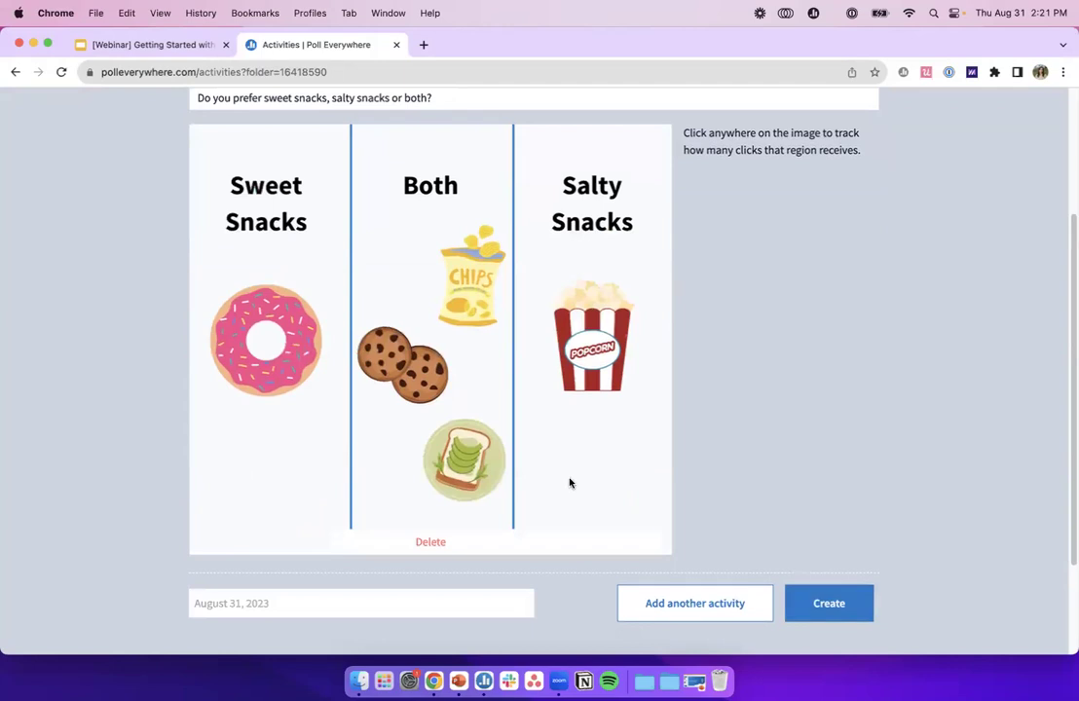
scroll(560, 244, up, 1)
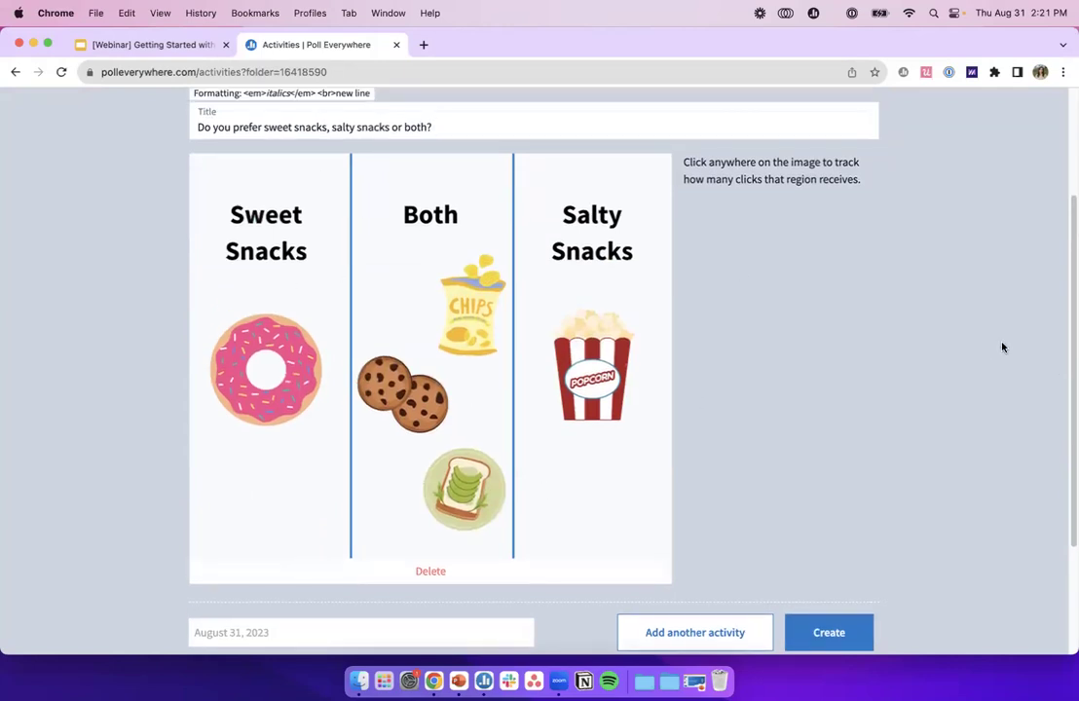
scroll(435, 386, up, 1)
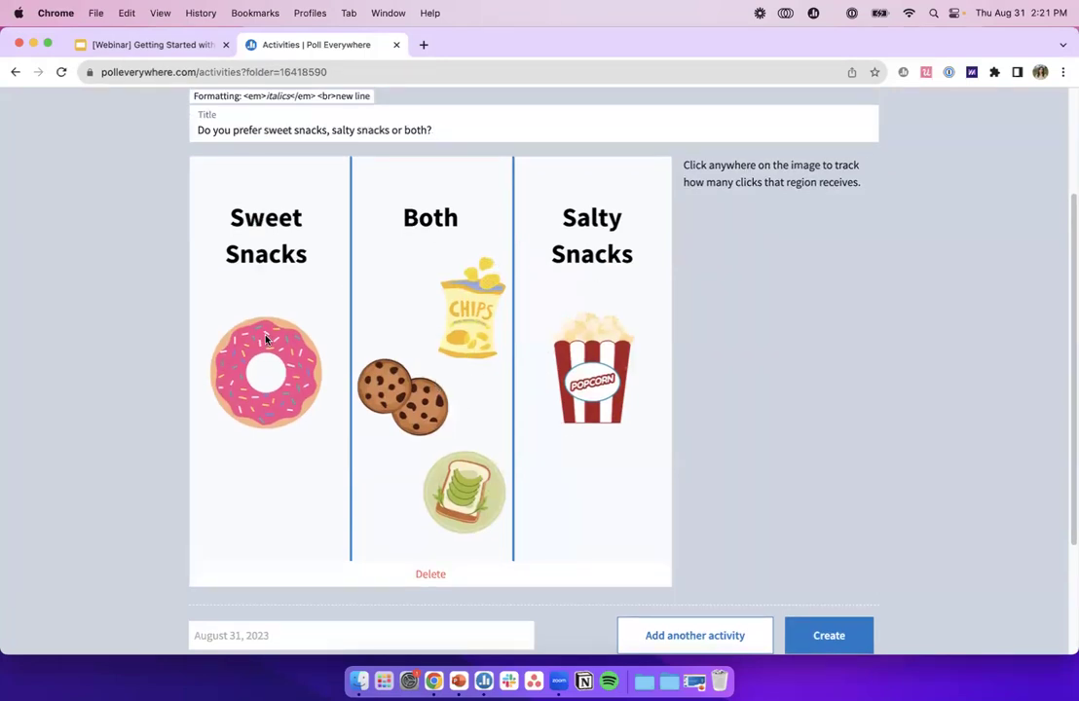
click(250, 287)
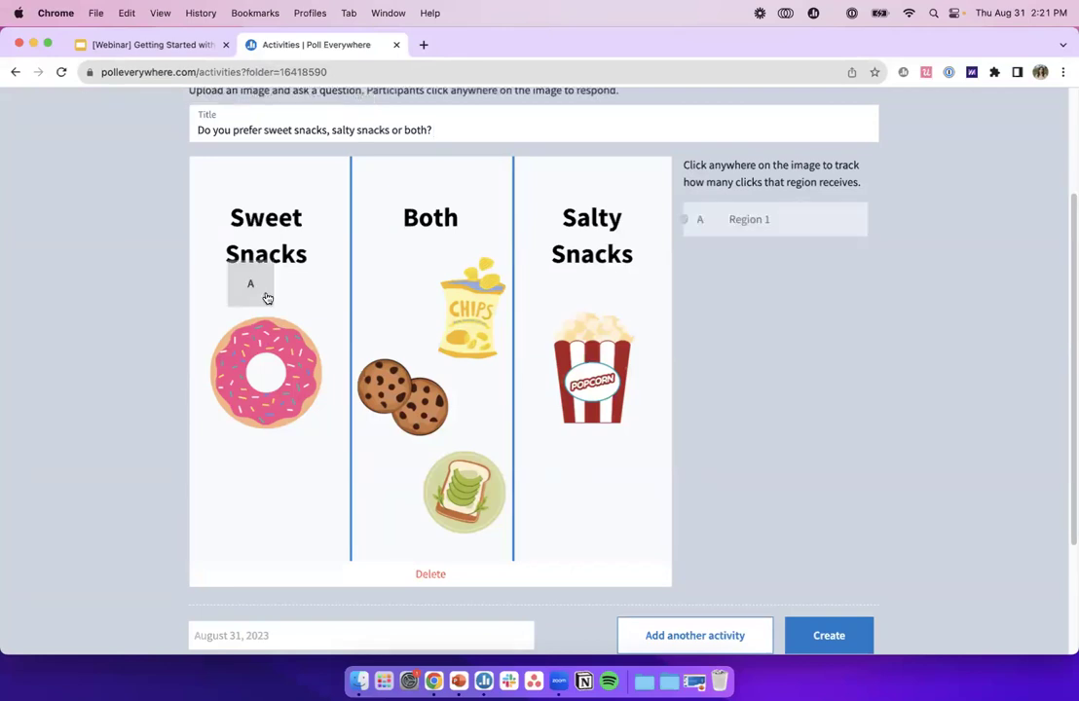
mouse_move(258, 276)
mouse_down()
mouse_move(249, 218)
mouse_move(231, 199)
mouse_move(231, 209)
mouse_move(343, 241)
mouse_move(340, 555)
mouse_up()
click(231, 209)
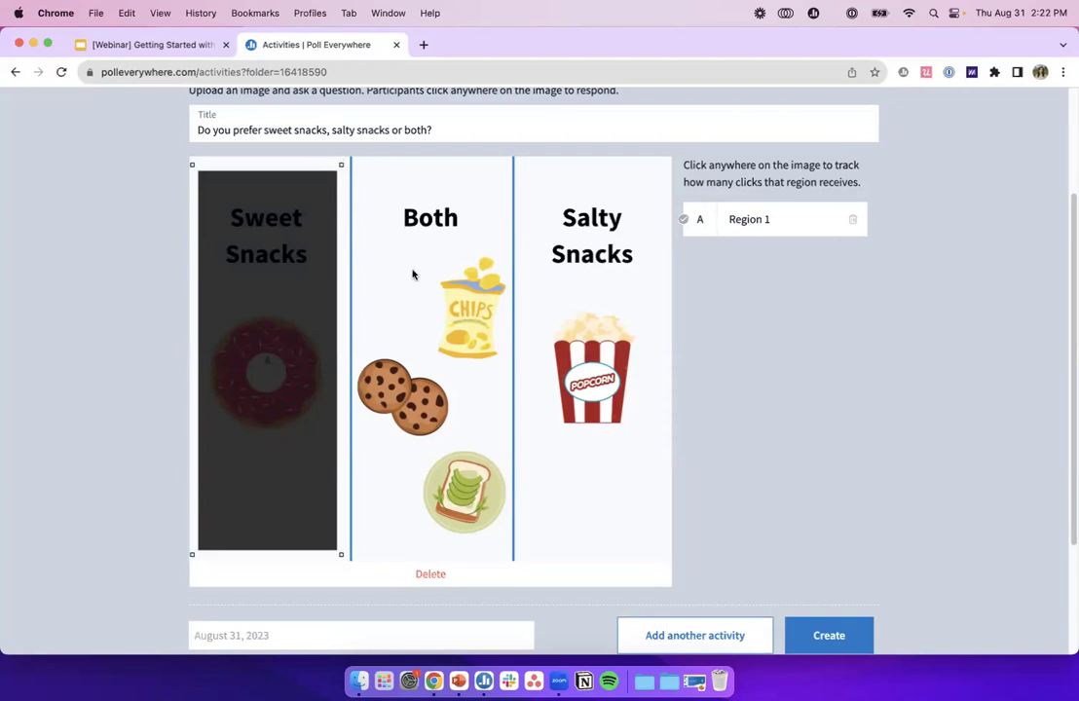
click(377, 204)
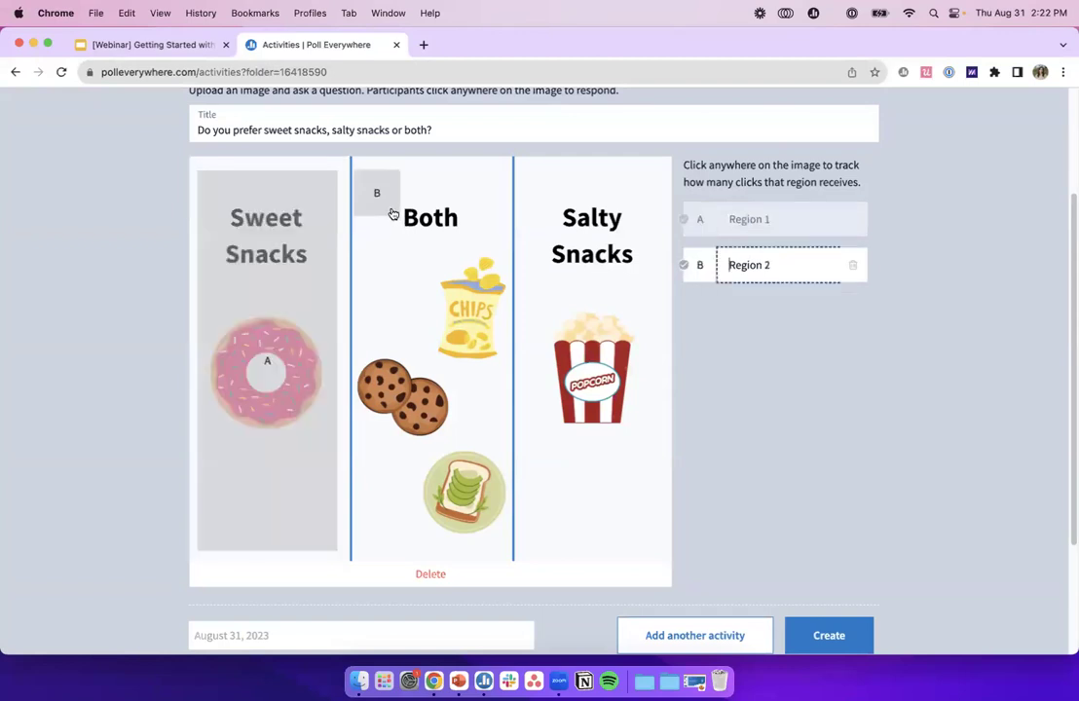
drag(400, 214, 513, 559)
click(587, 494)
drag(606, 508, 665, 555)
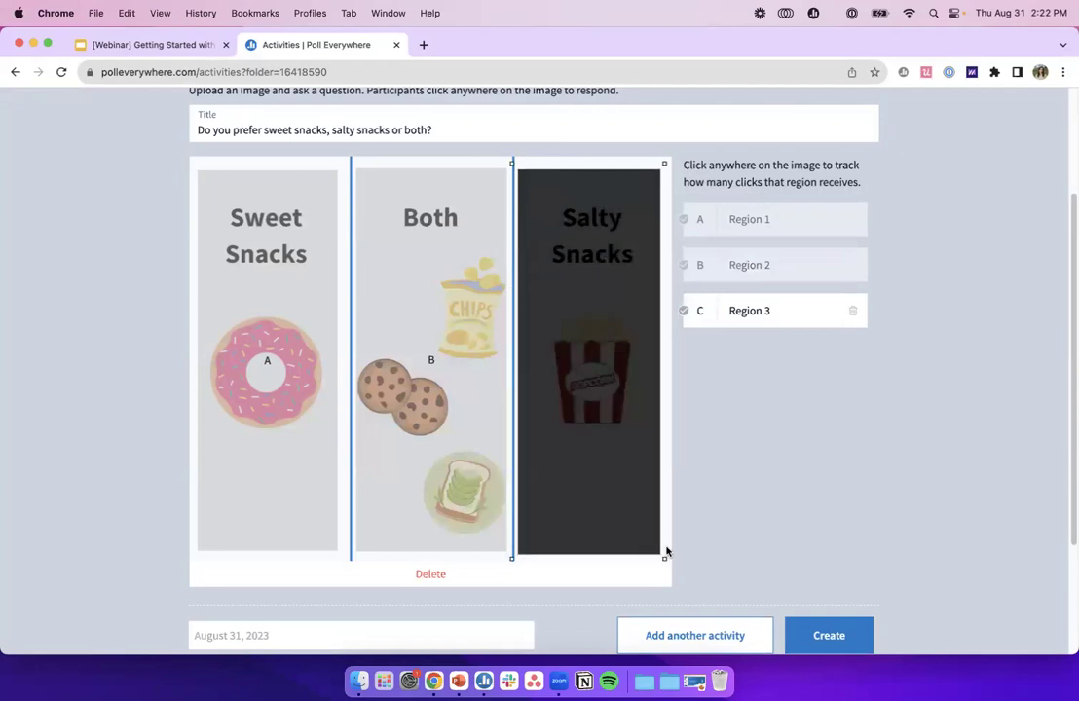
- Rename regions A, B and C as "Sweet Snacks", "Both" and "Salty Region"
click(764, 217)
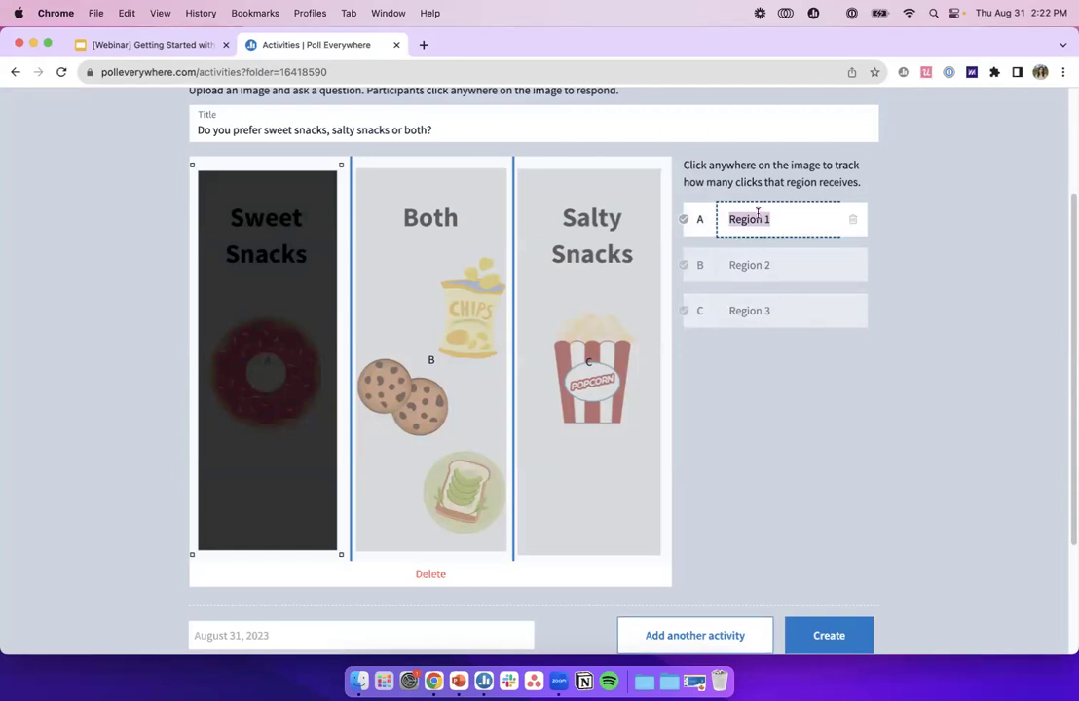
text(Sweet Snacks)
click(749, 256)
triple_click(752, 259)
text(Both)
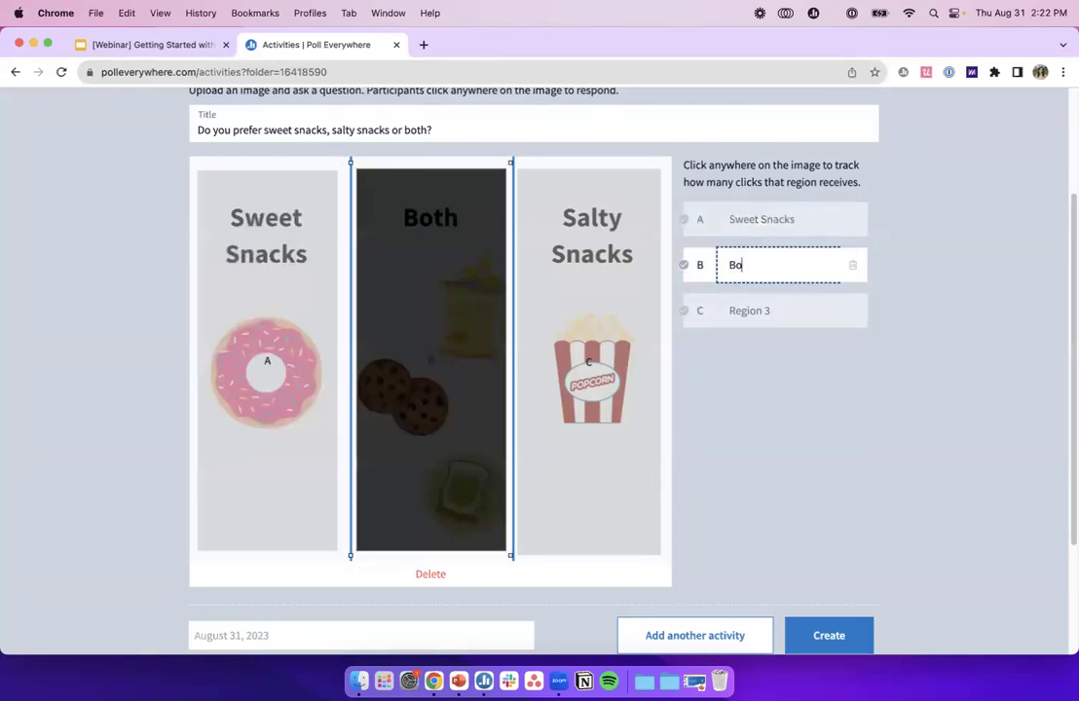
triple_click(760, 306)
text(S)
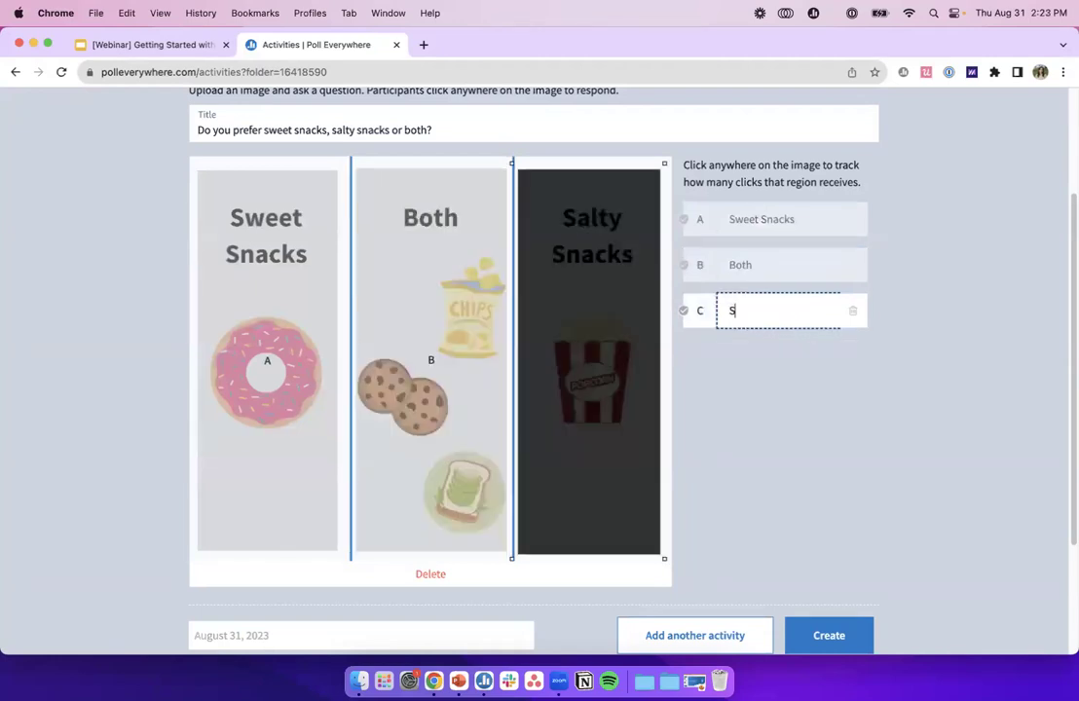
text(alty Region)
click(685, 314)
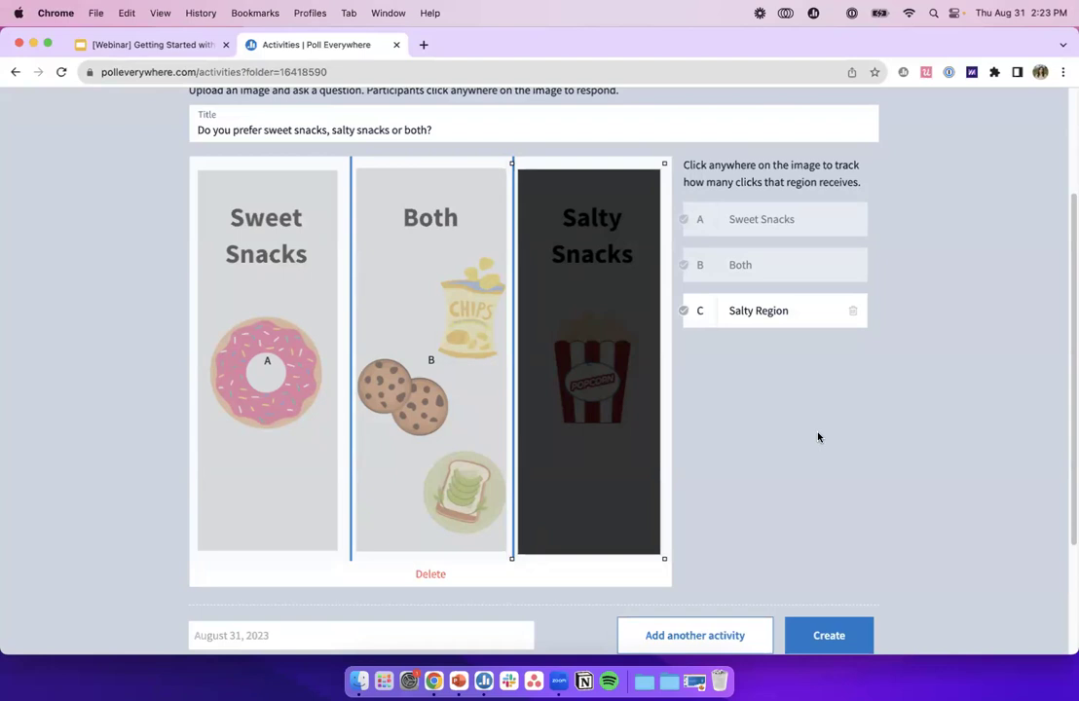
- Save the clickable image activity in the August 31, 2023 folder and continue to another activity
scroll(791, 426, down, 3)
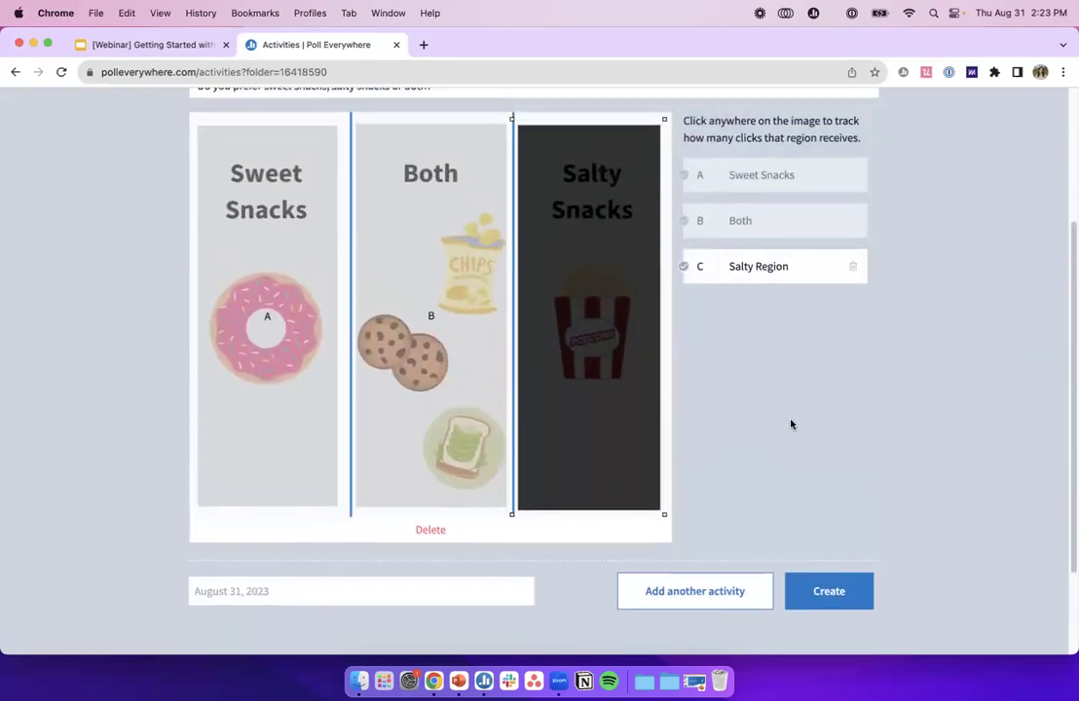
scroll(779, 425, up, 1)
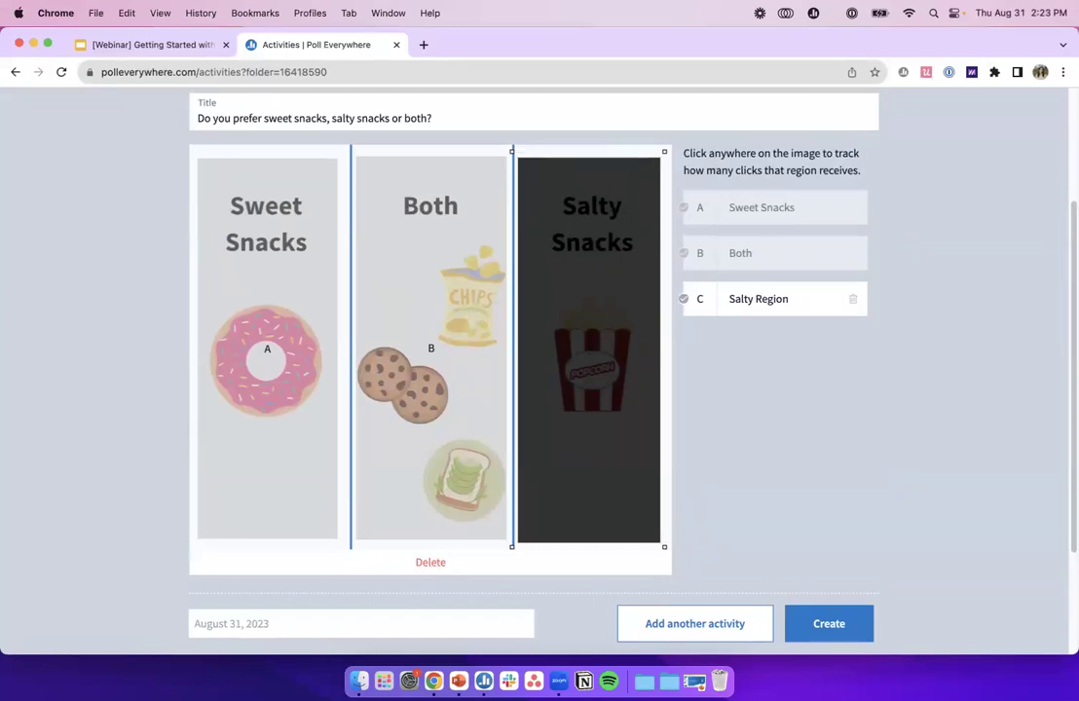
click(667, 631)
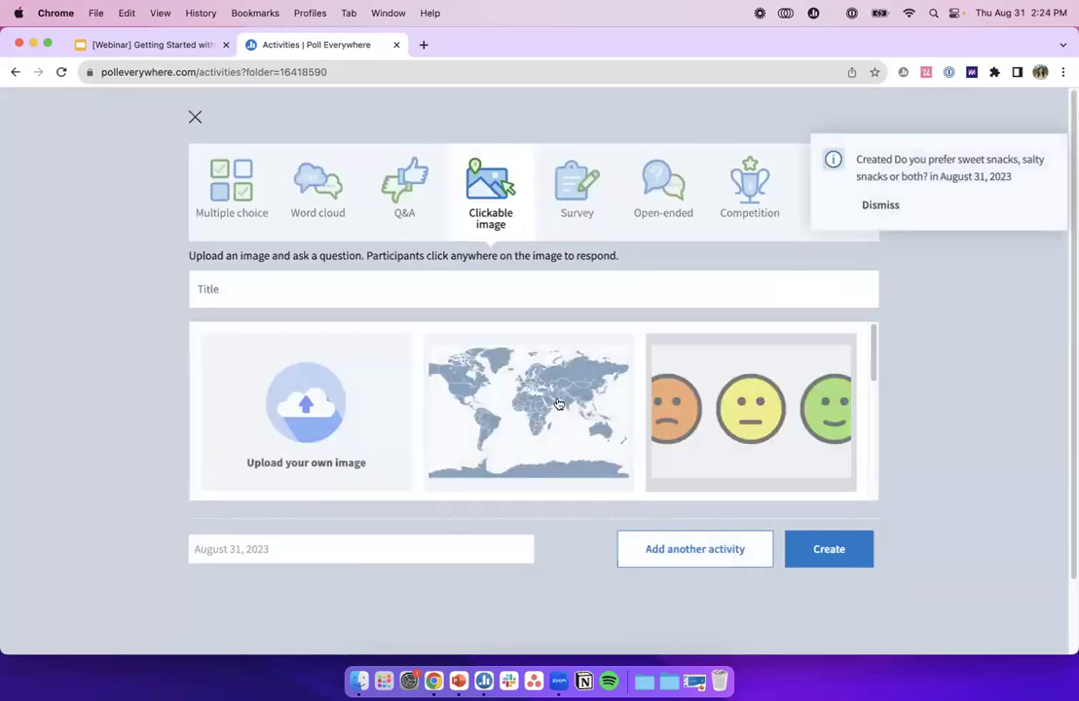
- Look at the blank setup forms of the Survey and Competition activity types
click(558, 403)
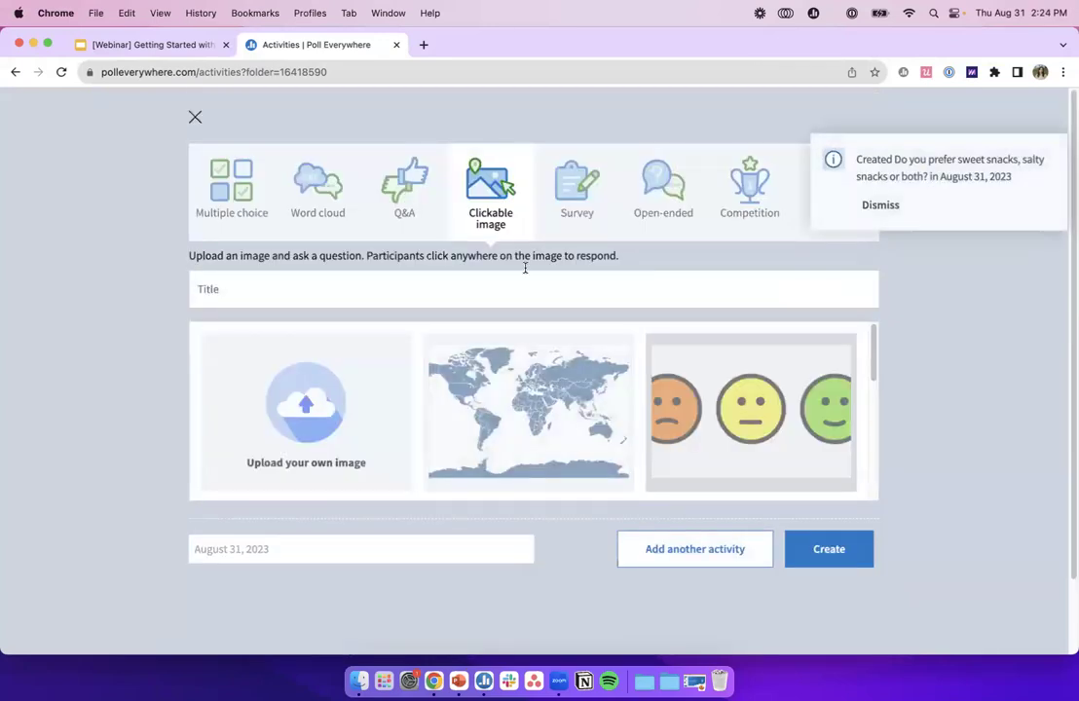
click(570, 195)
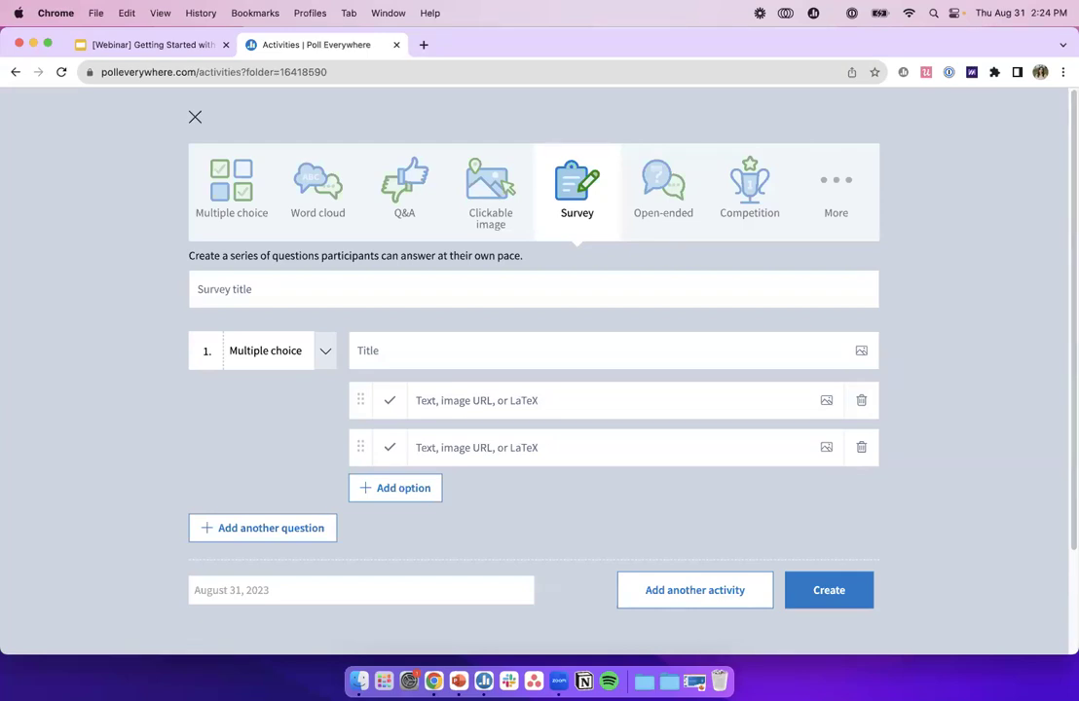
click(750, 185)
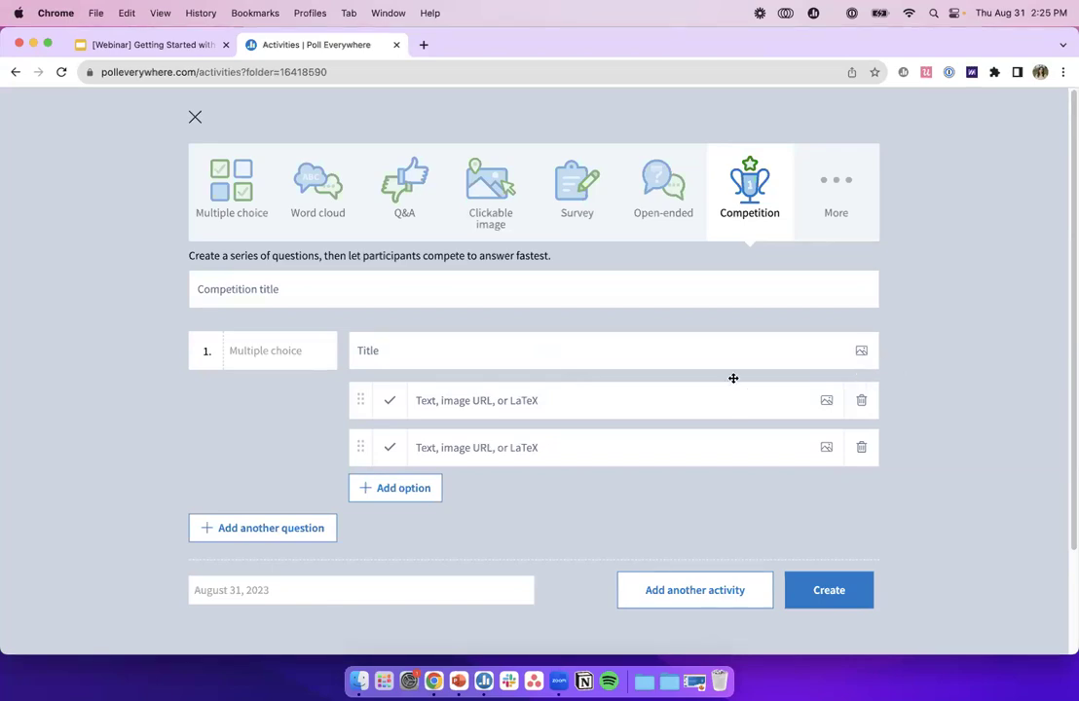
- Add an Open-ended activity titled "What does audience engagement mean to you?" and continue to another activity
click(662, 201)
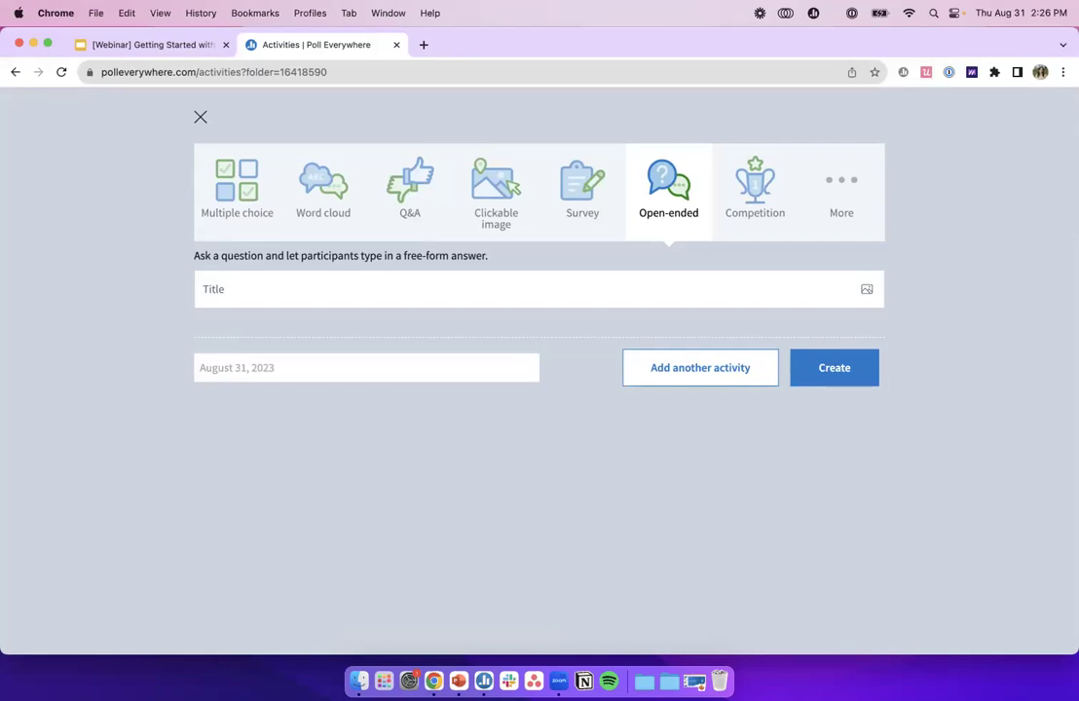
click(385, 301)
text(What)
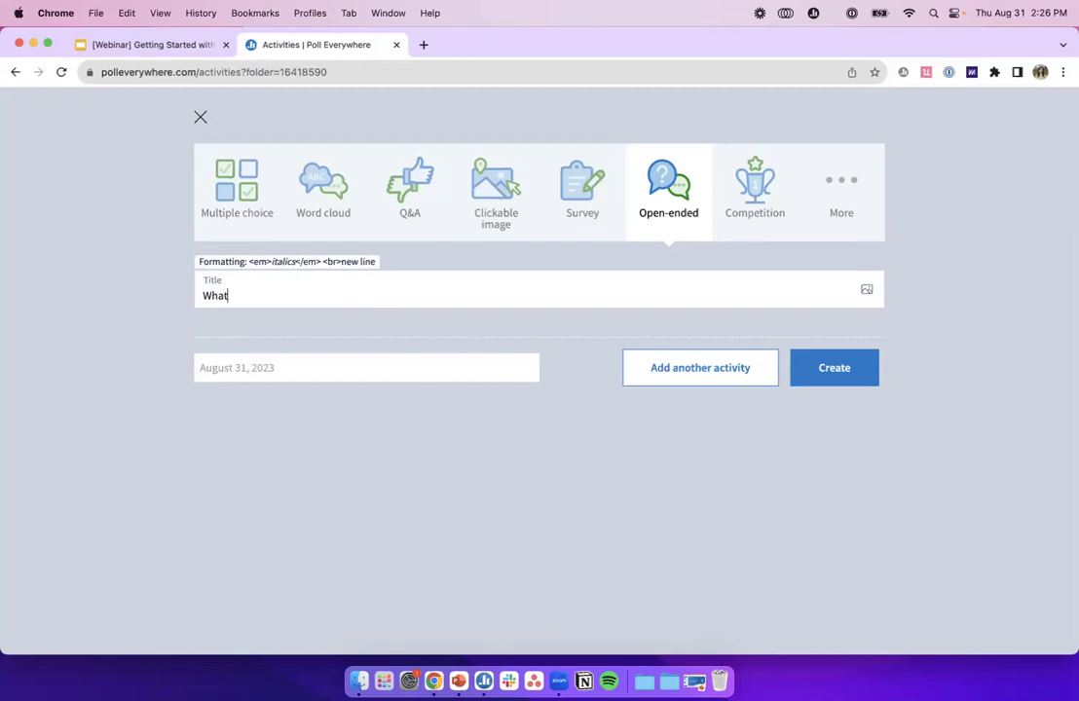
text( does audience engagement me)
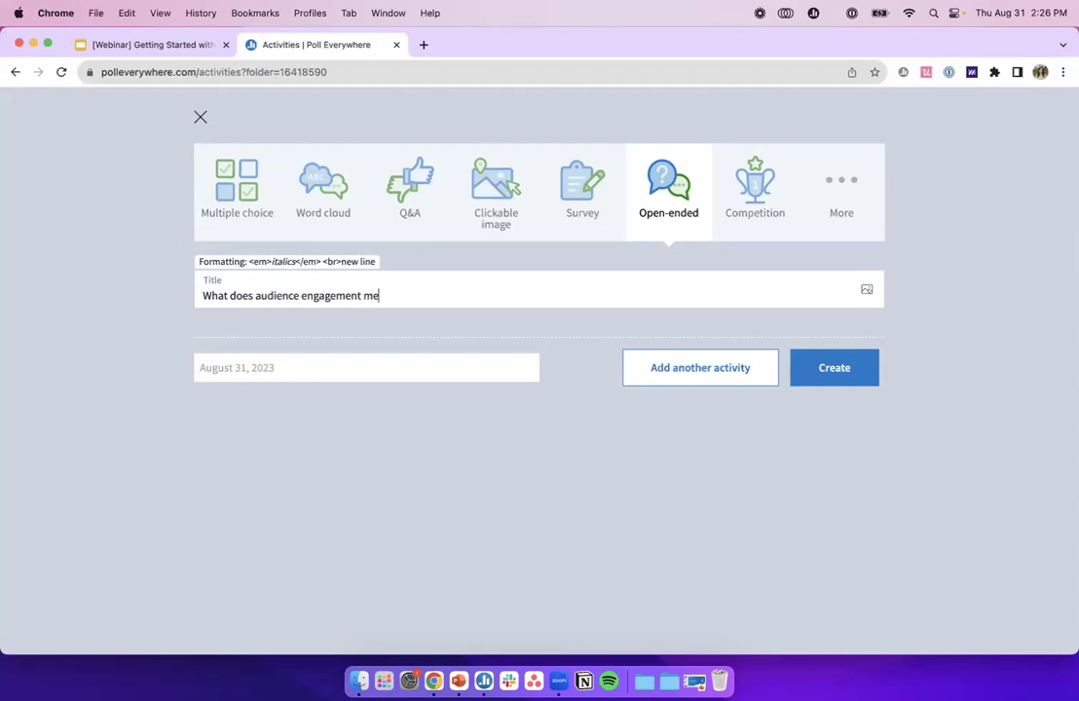
text(an to you?)
click(674, 367)
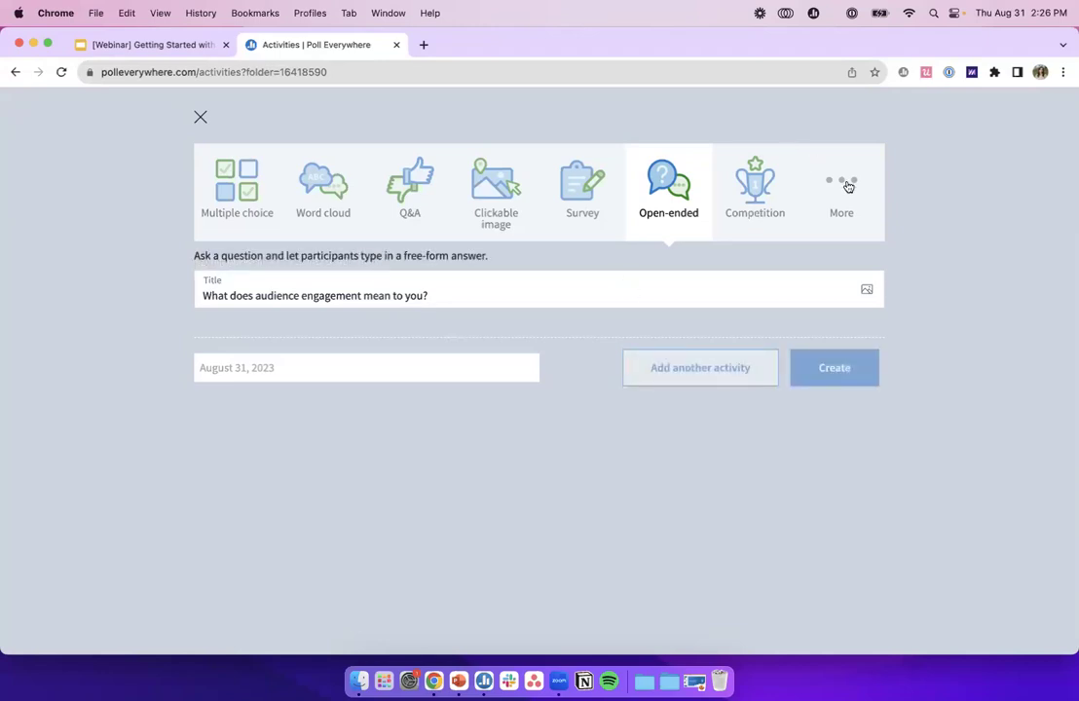
- Set the new activity to Ranking and title it "Rank your favorite beverages"
click(886, 222)
click(845, 194)
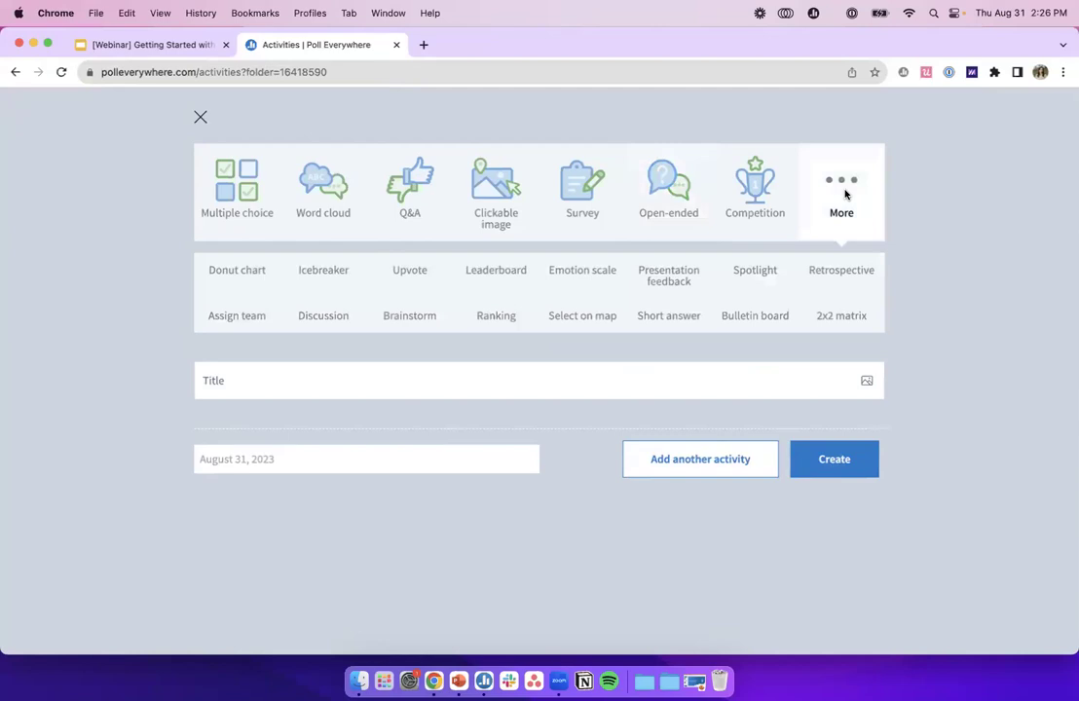
click(496, 316)
click(349, 378)
scroll(348, 378, down, 2)
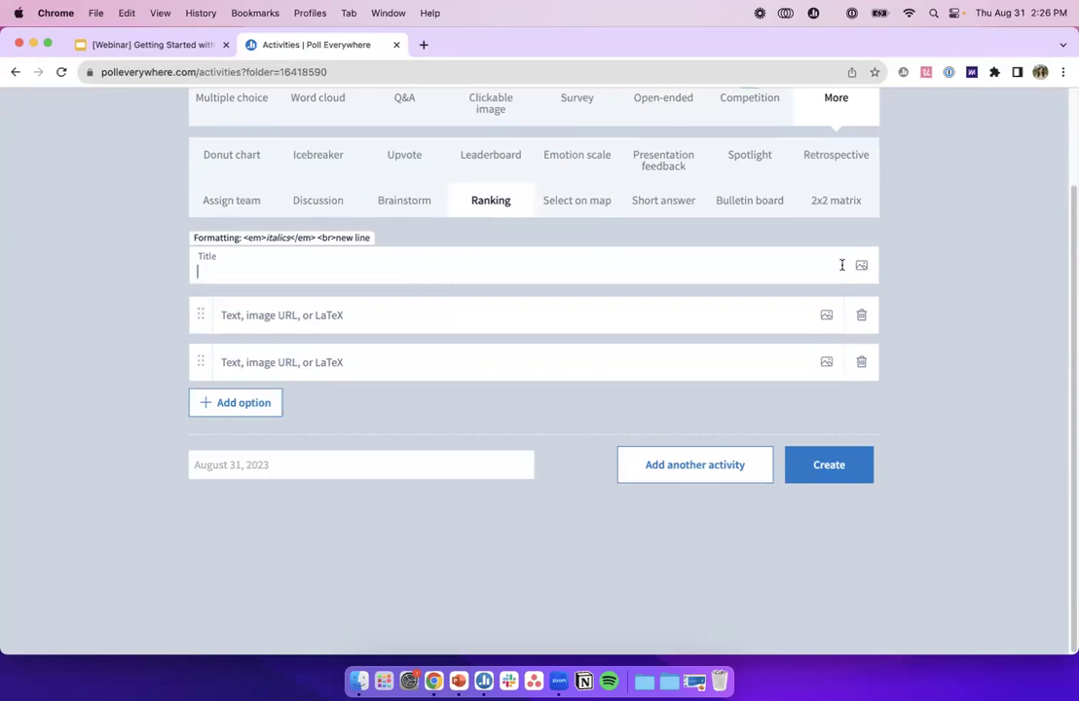
scroll(839, 158, up, 1)
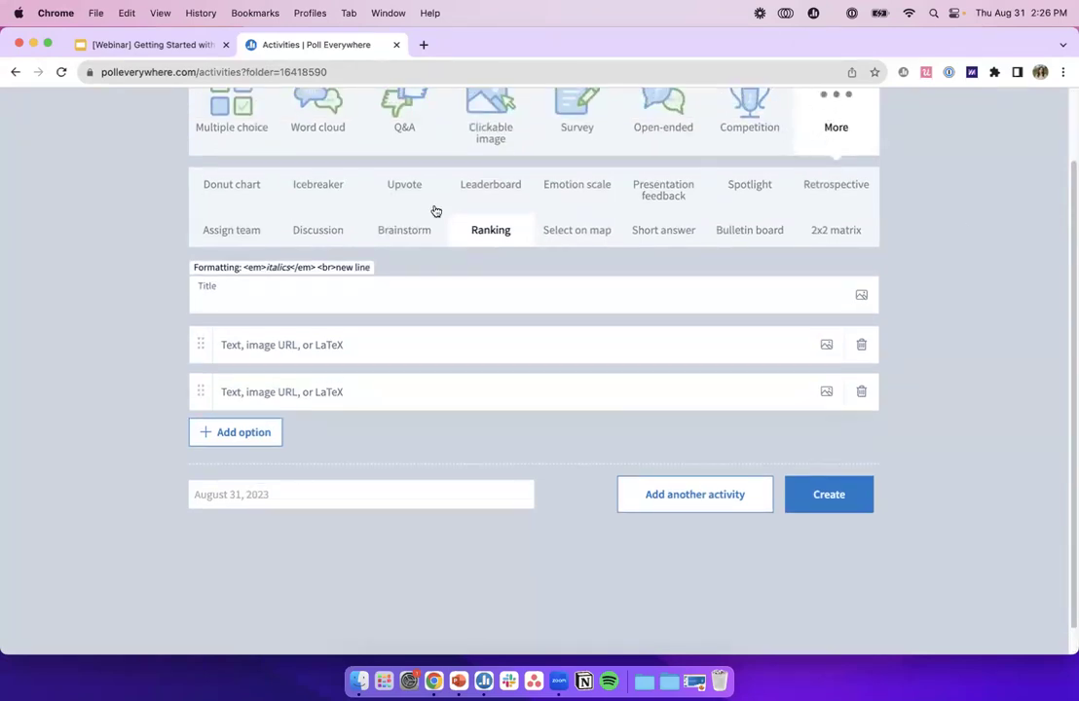
scroll(539, 272, up, 3)
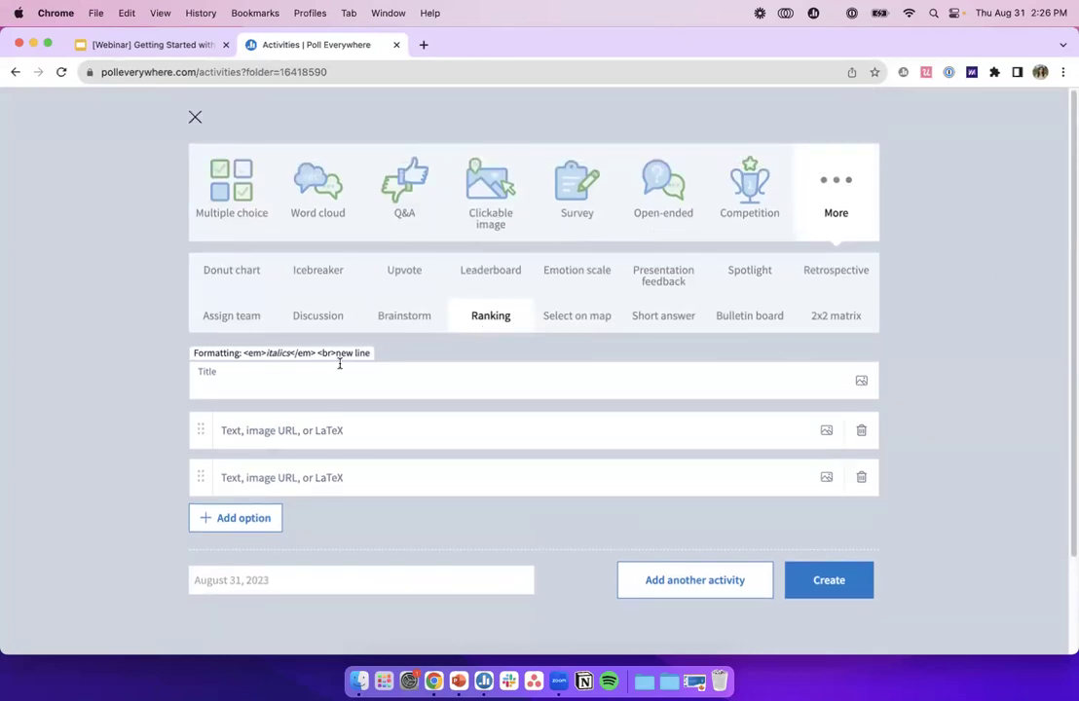
scroll(340, 363, down, 1)
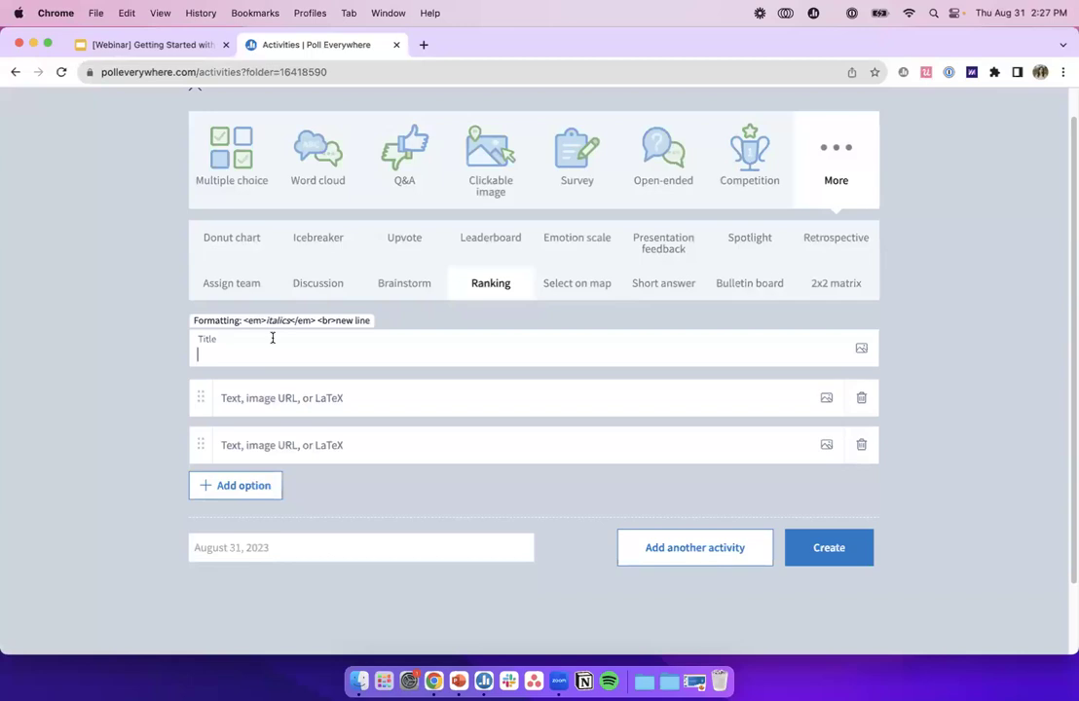
text(Rank your favorite )
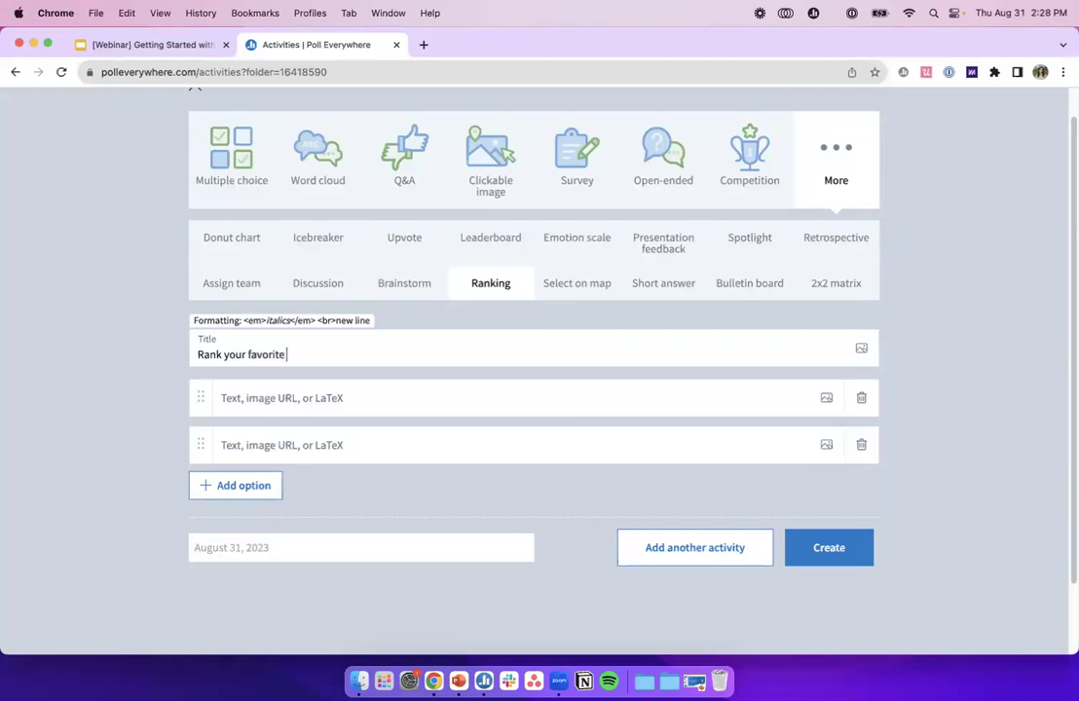
text(beverages)
- Enter the ranking options Hot Coffee, Iced Coffee, Hot Tea, Iced Tea and Hot Chocolate for the beverage activity
click(338, 399)
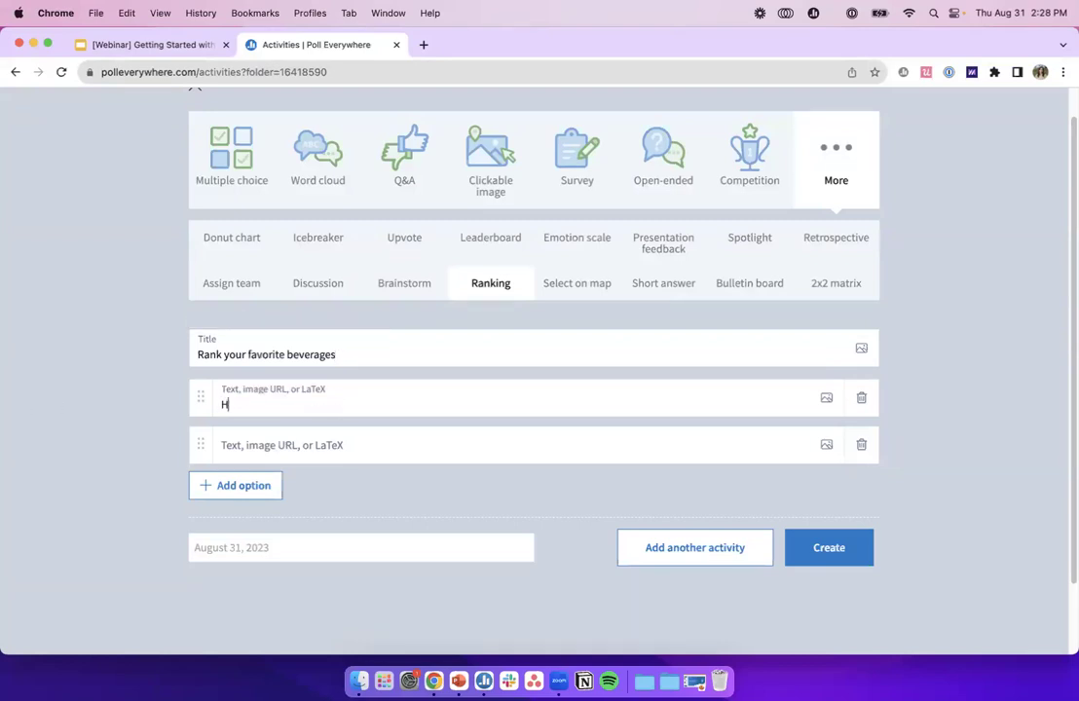
text(Hot Coffee)
click(270, 450)
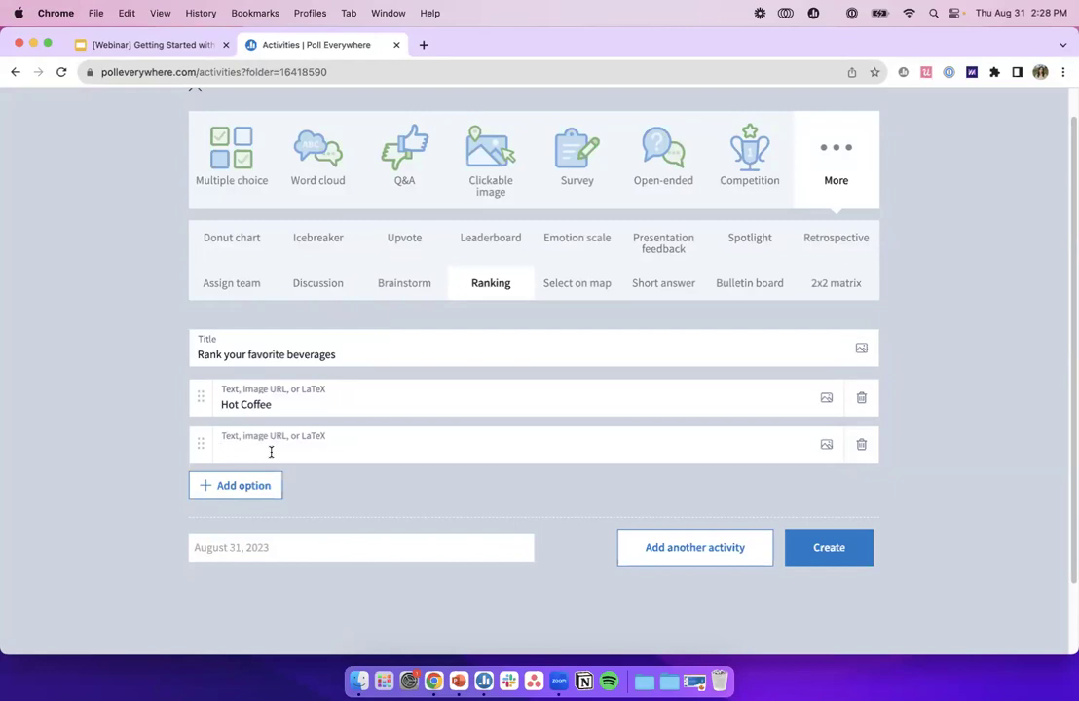
text(Iced Coffee)
click(248, 487)
scroll(427, 437, down, 3)
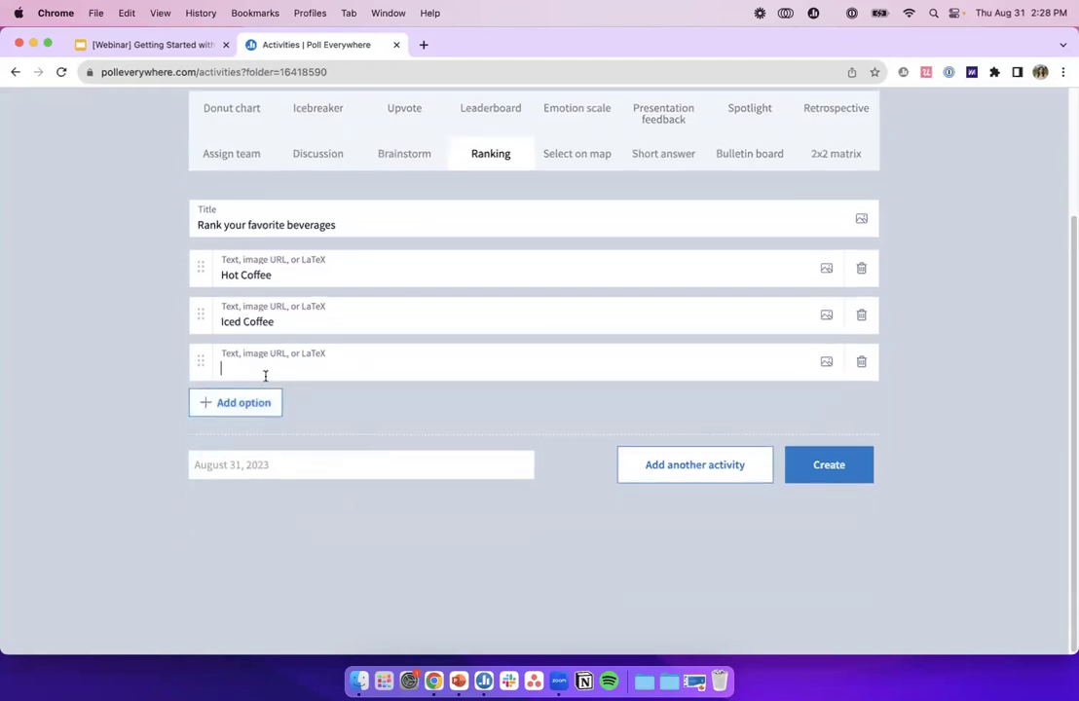
text(Hot Tea)
click(232, 402)
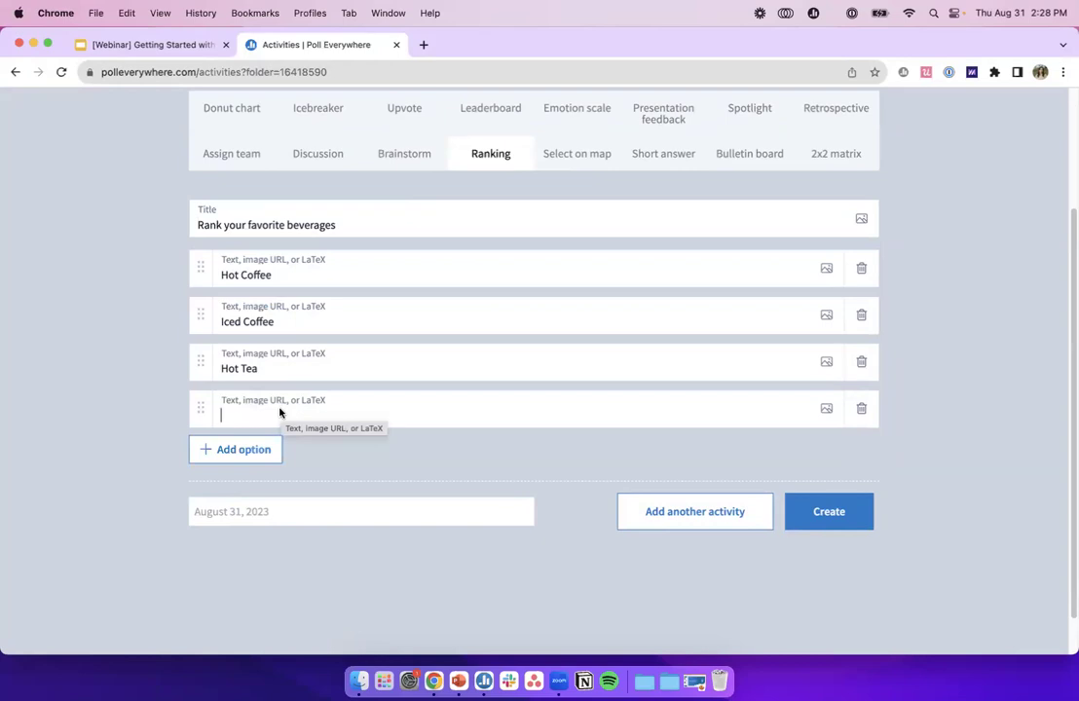
text(Iced Tea)
click(274, 449)
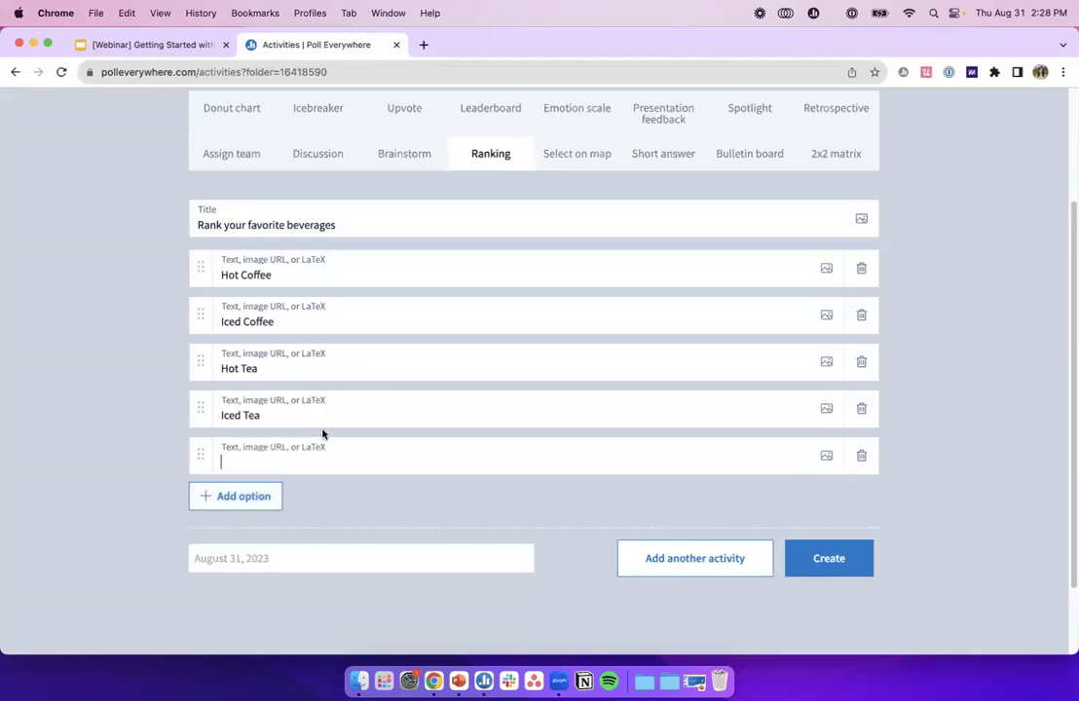
text(Hot Chocolate)
- Create the beverage ranking activity and return to the August 31, 2023 folder
scroll(662, 392, up, 1)
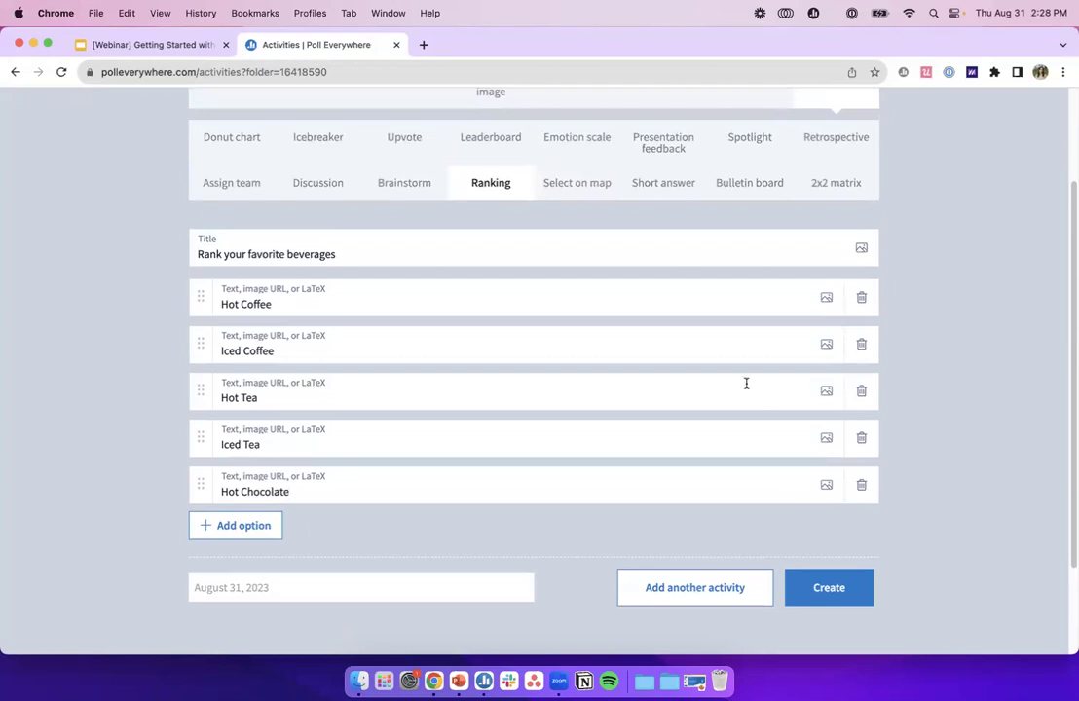
scroll(660, 418, down, 1)
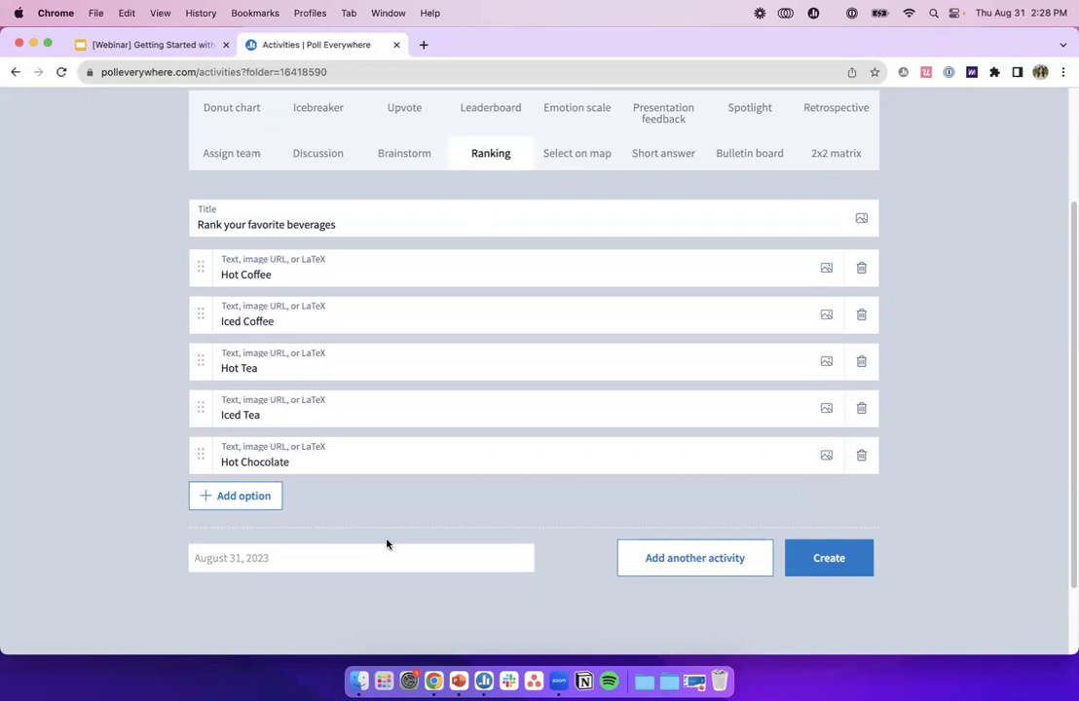
click(831, 563)
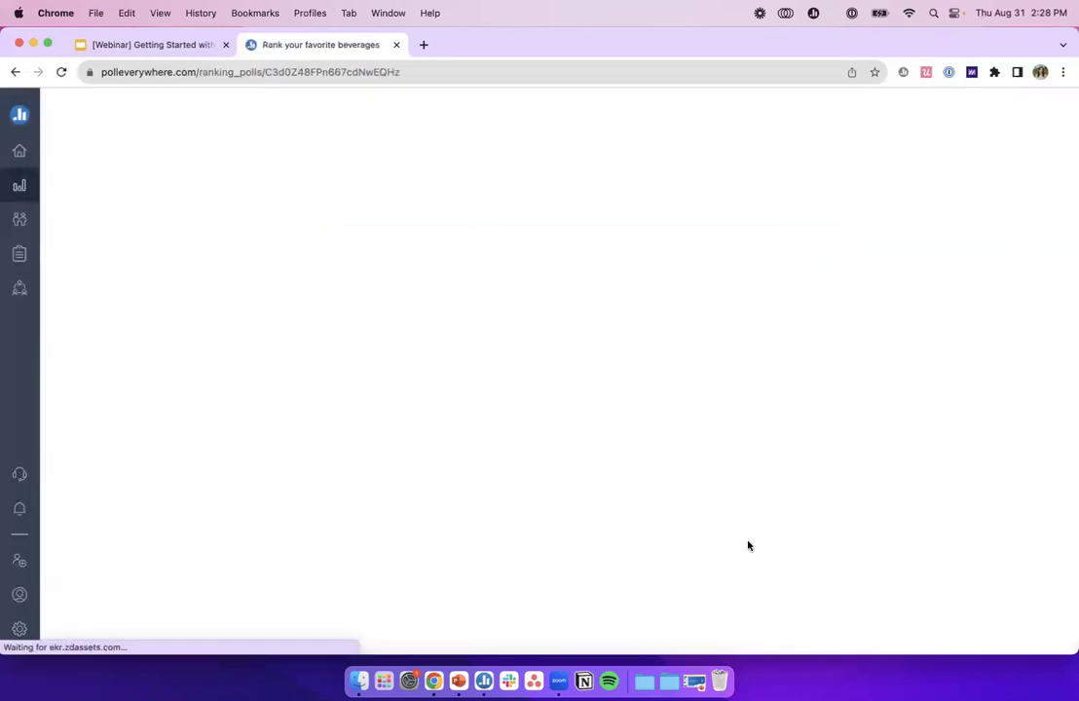
click(73, 115)
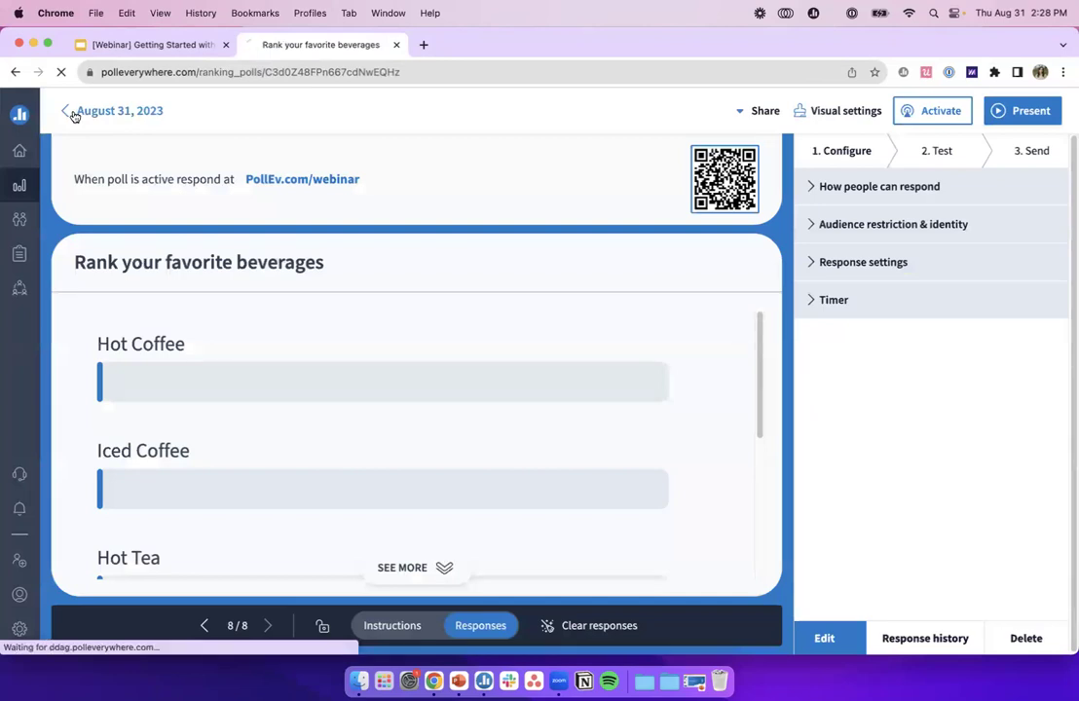
- Open the activity "In one word, what is your favorite color?" and look at the background options in its visual settings
scroll(448, 458, down, 3)
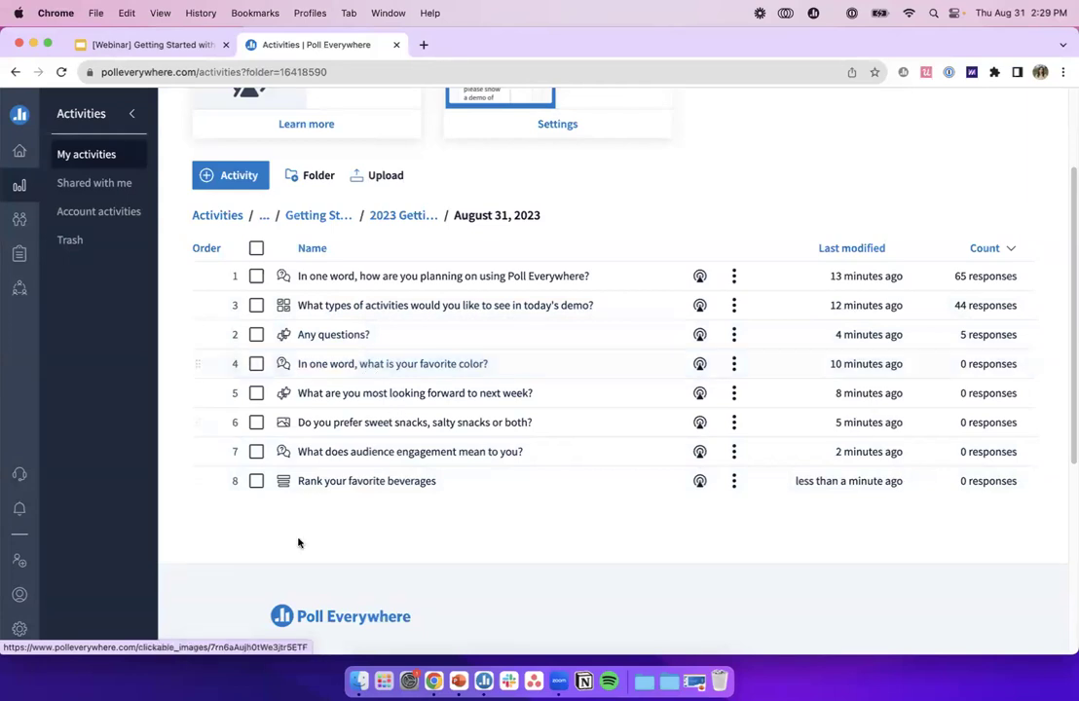
click(329, 366)
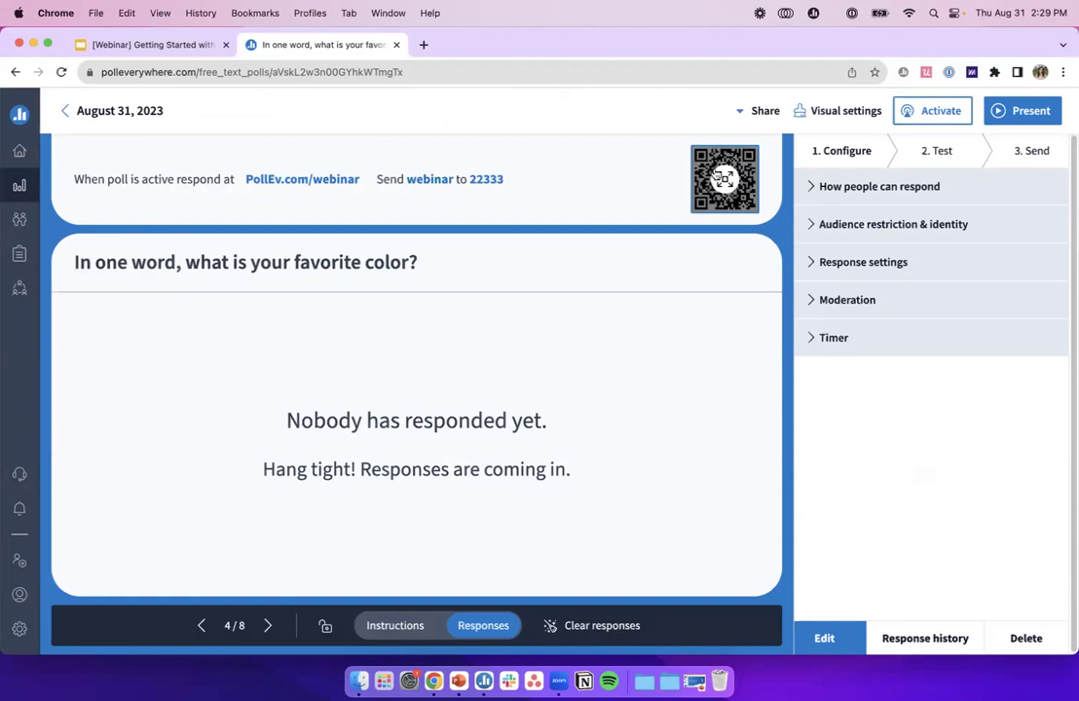
click(818, 115)
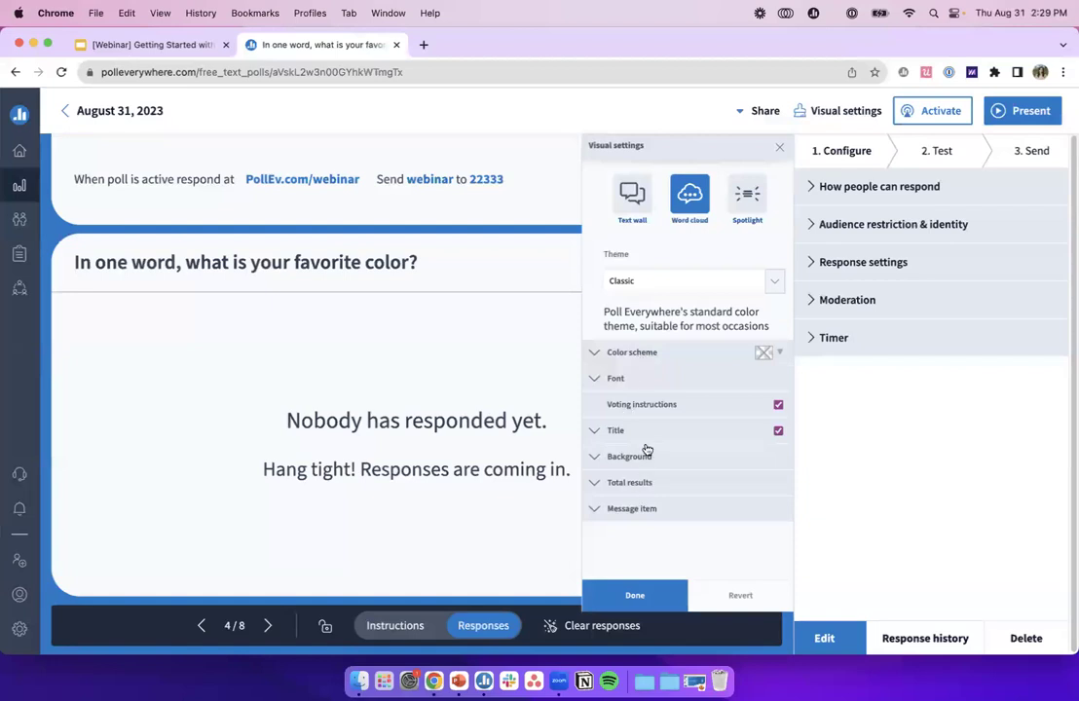
click(602, 456)
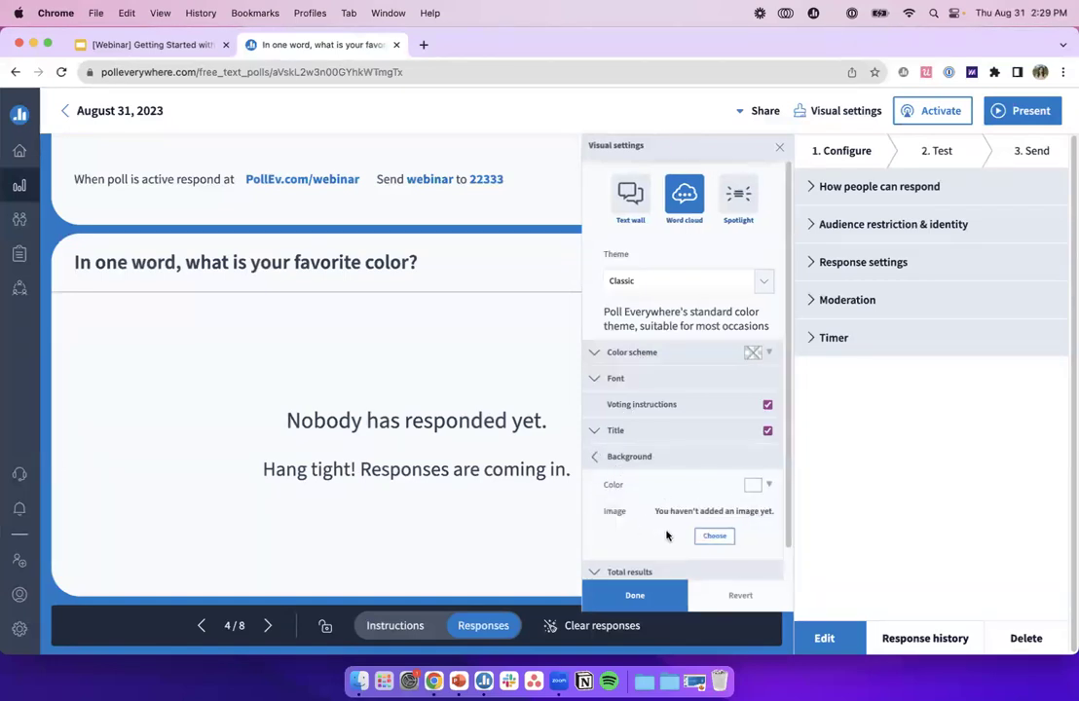
click(595, 459)
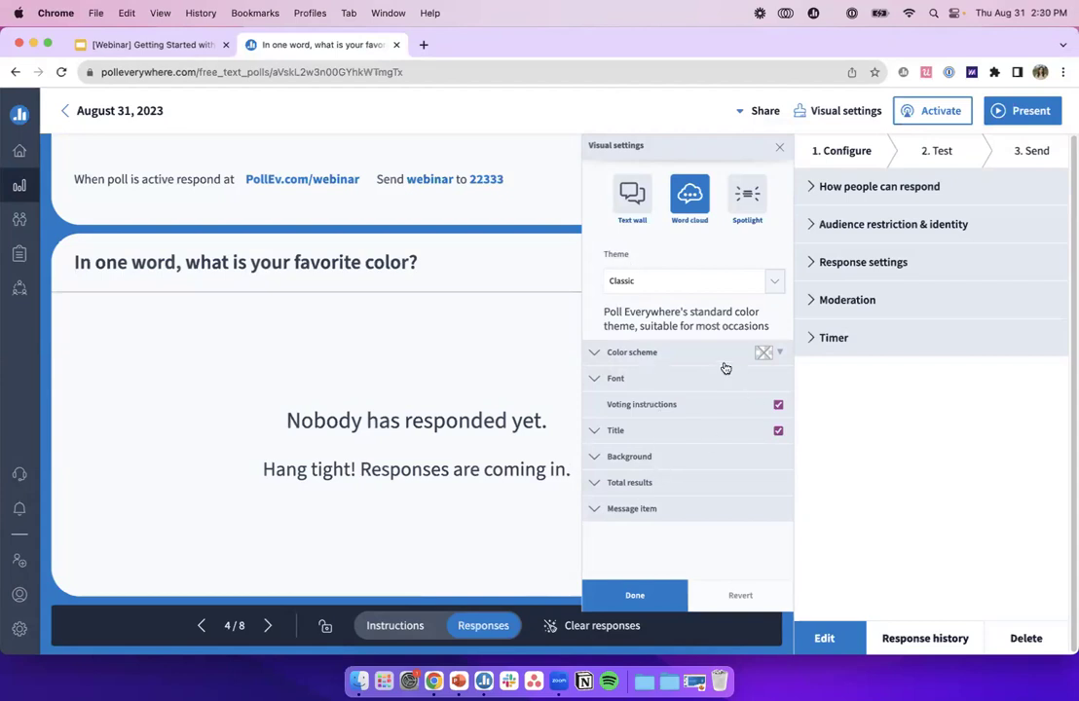
- Try the Modern theme on the favorite color word cloud, restore the Classic theme and finish the visual settings
click(773, 282)
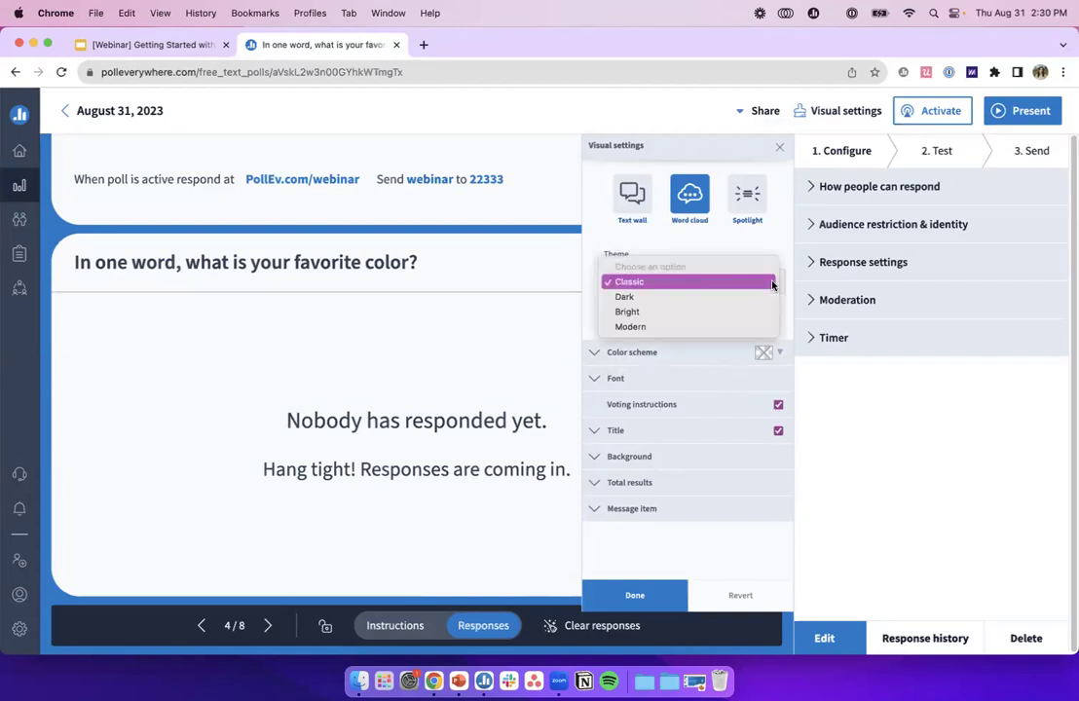
click(642, 327)
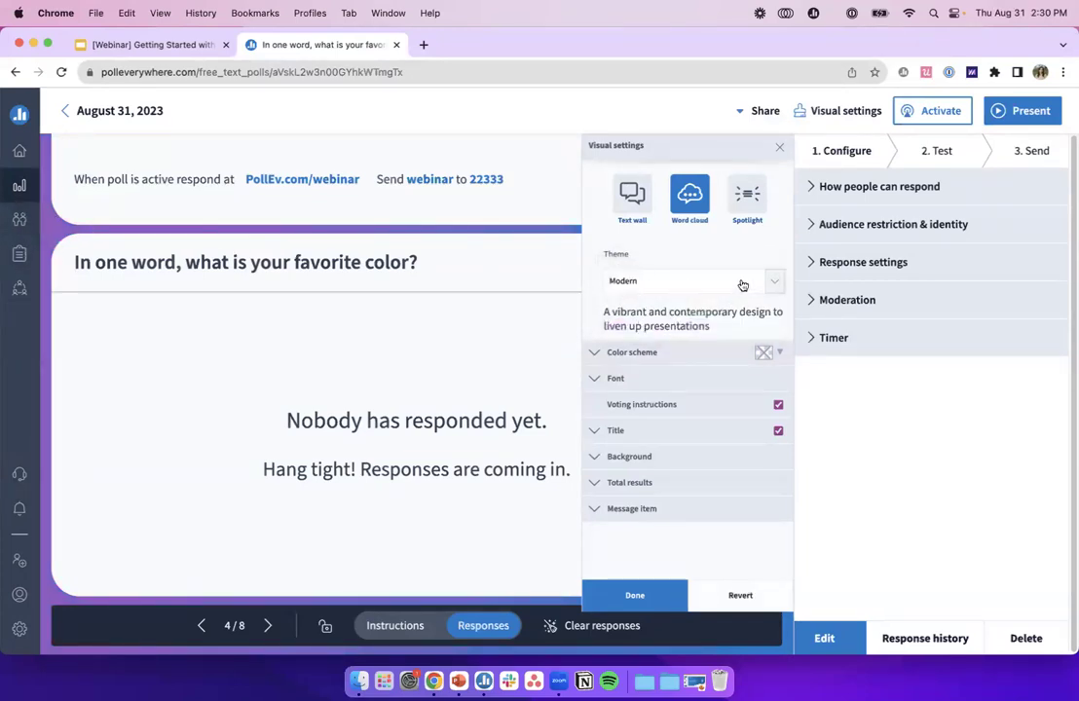
click(775, 283)
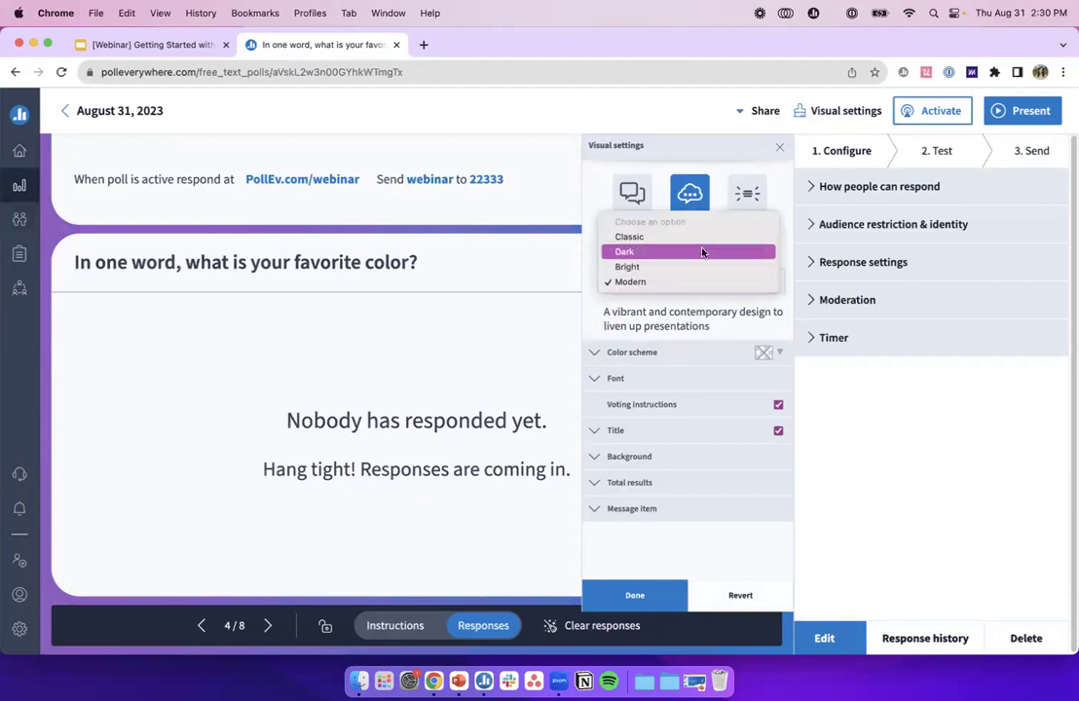
click(633, 238)
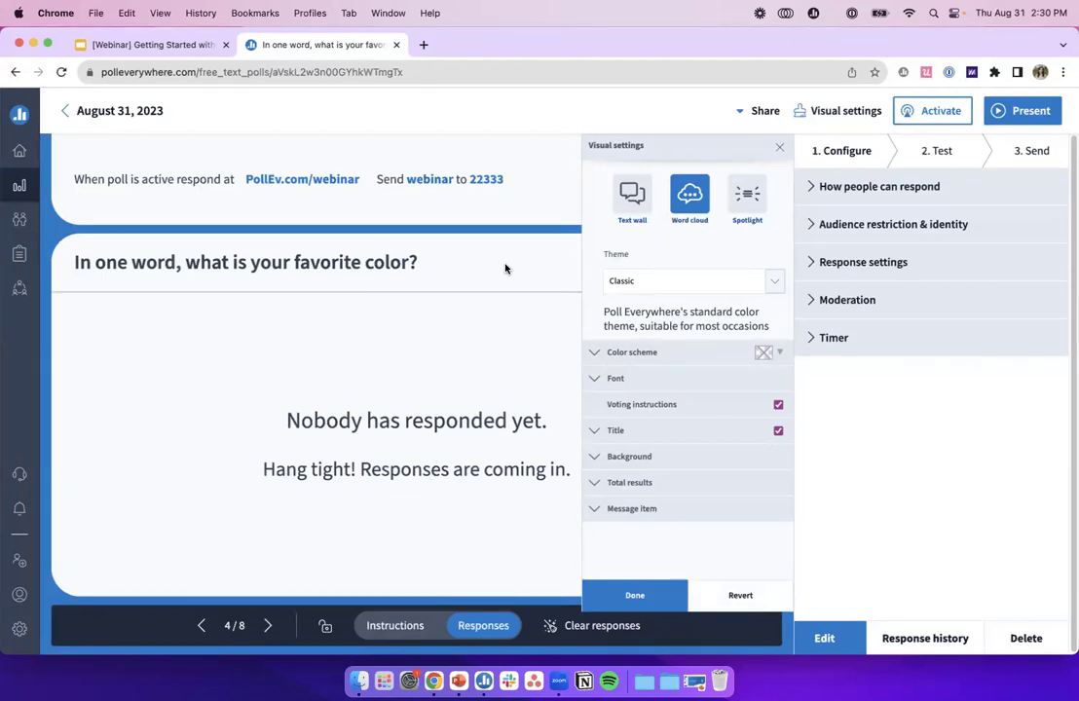
click(635, 599)
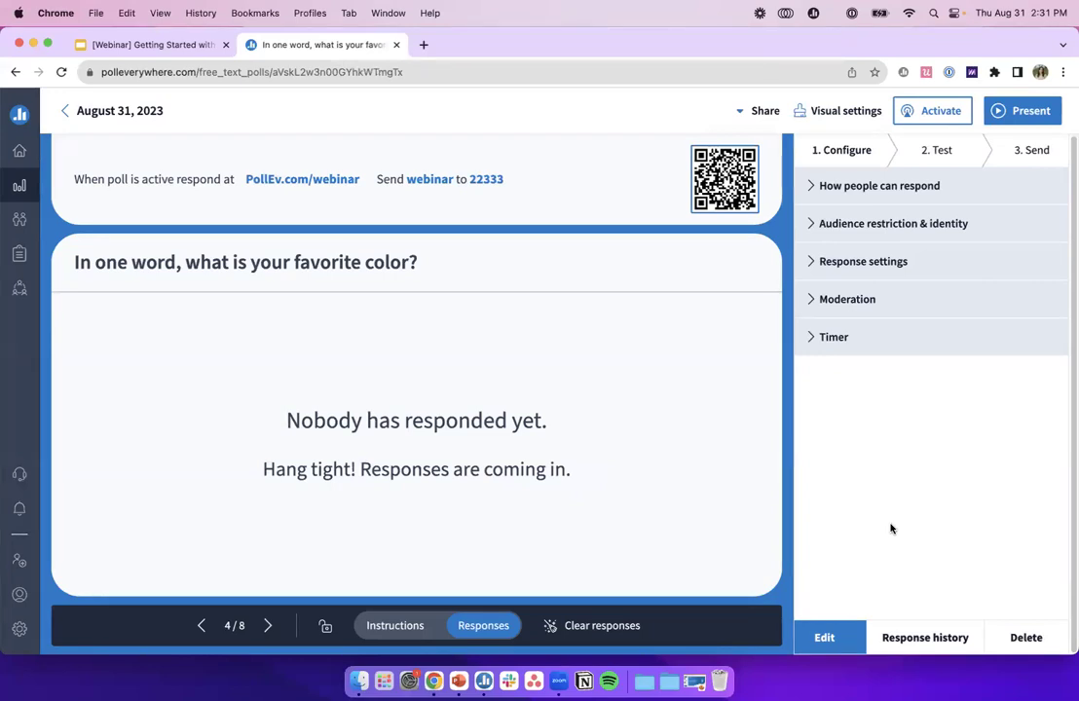
- Activate the favorite color word cloud for responses and deactivate it again
click(916, 113)
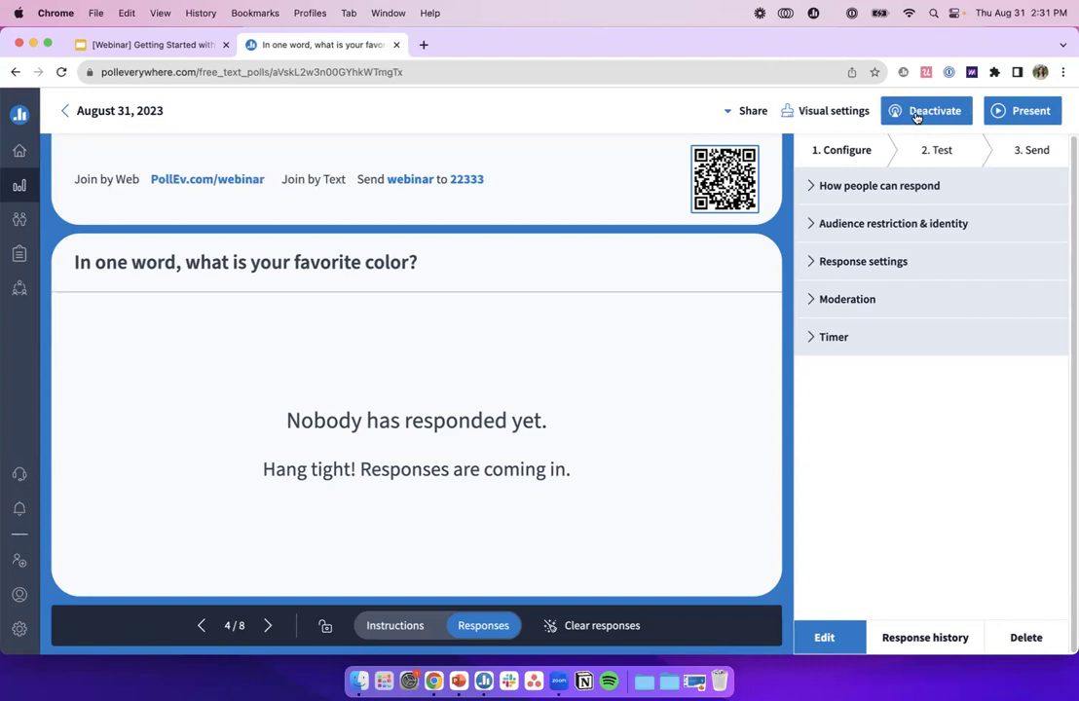
click(915, 114)
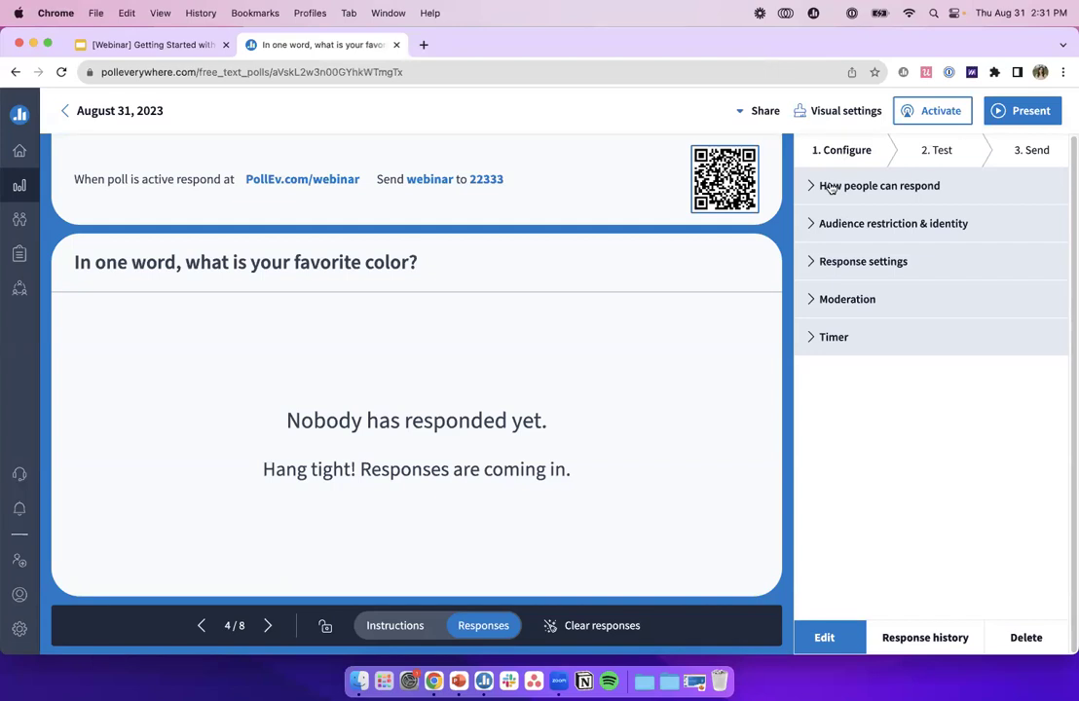
- Examine the favorite color activity's moderation settings, including the profanity filter and emoji filter options
click(842, 306)
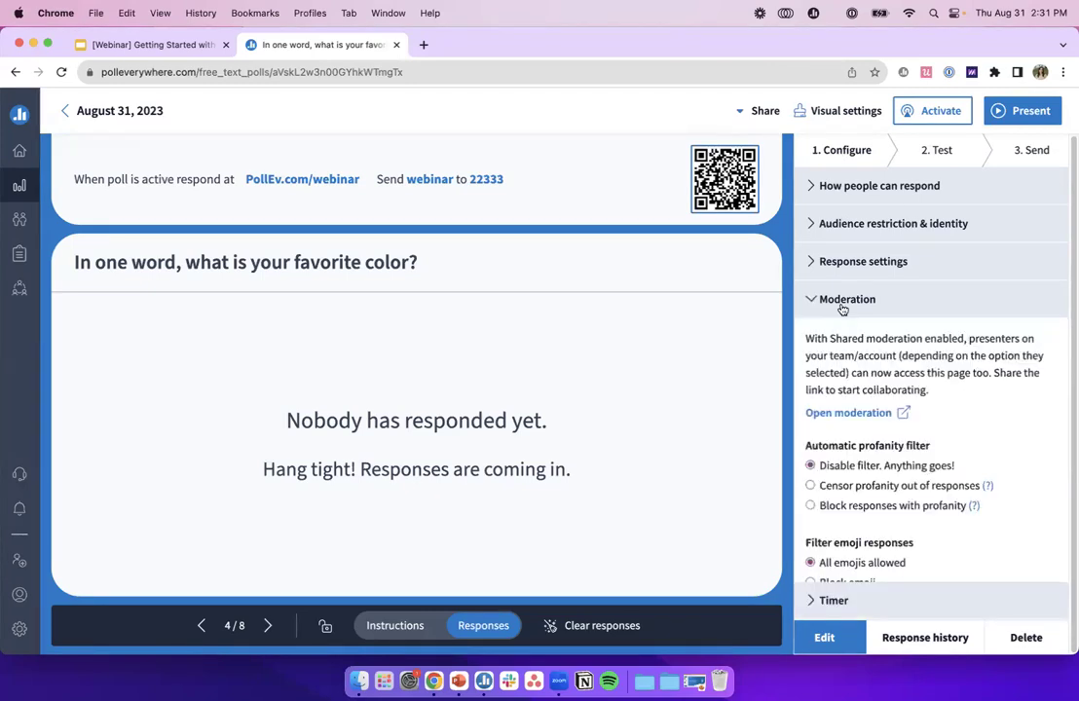
double_click(842, 306)
scroll(838, 507, down, 2)
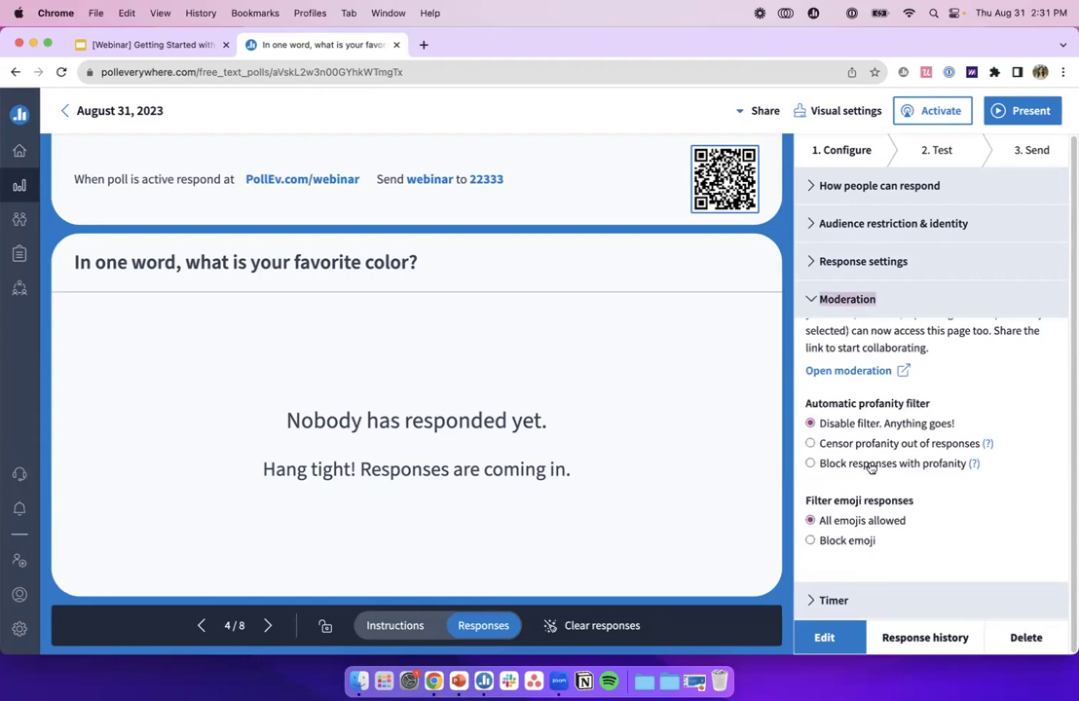
scroll(866, 390, up, 1)
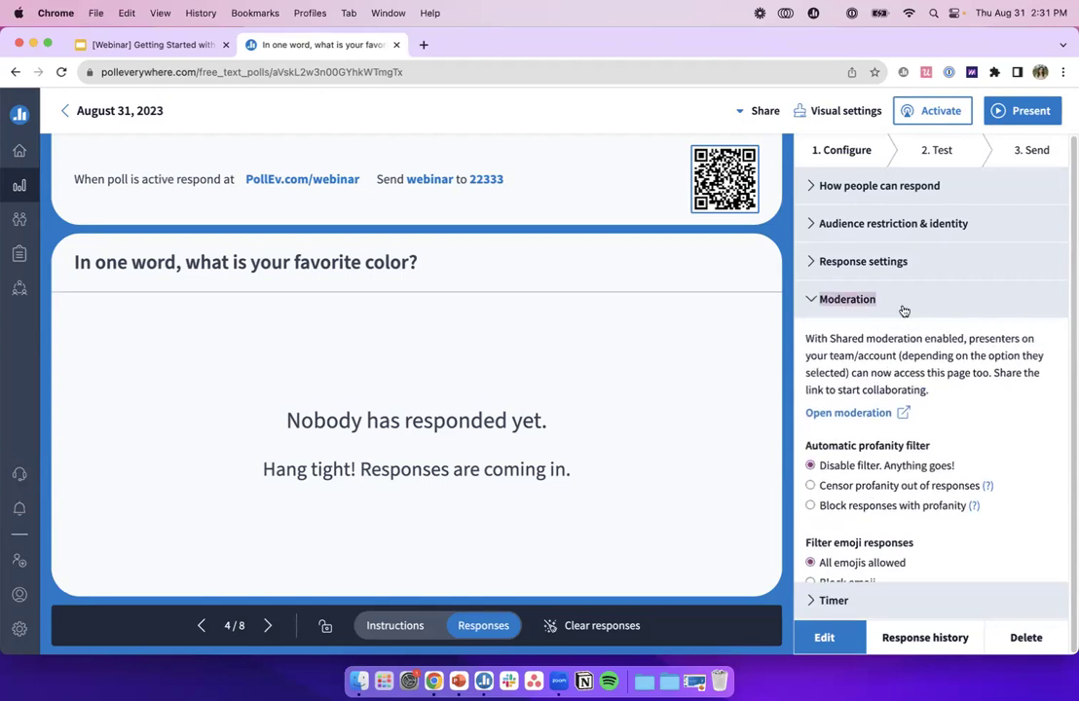
click(826, 302)
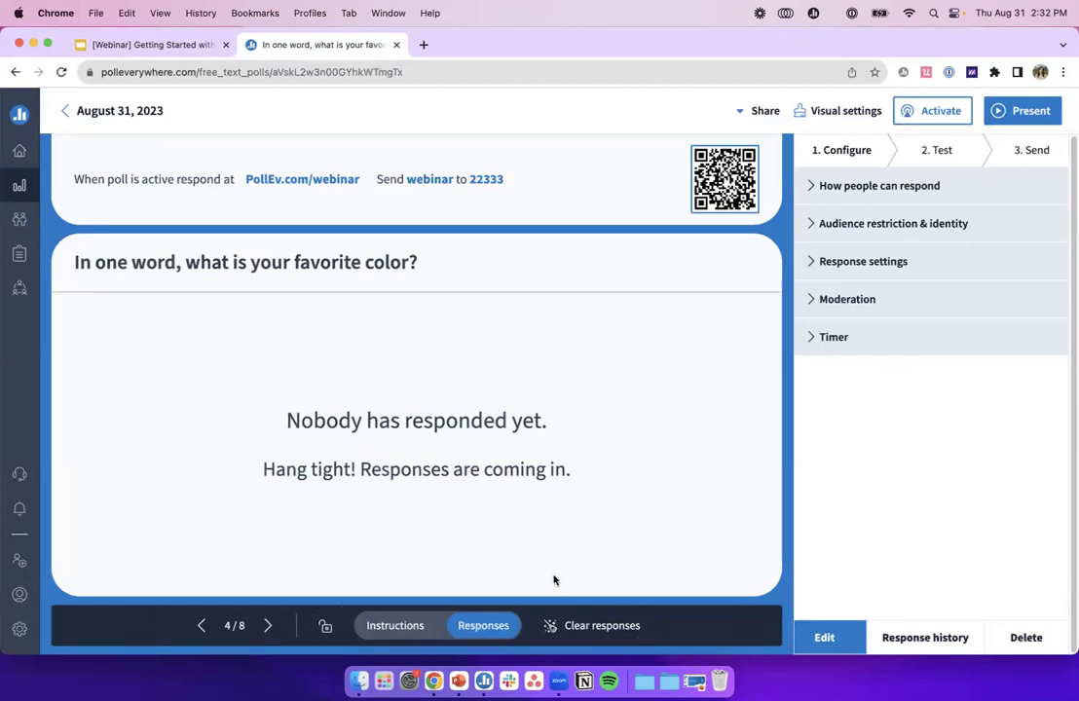
- Browse the activities before and after the favorite color word cloud in the folder and return to it
click(202, 631)
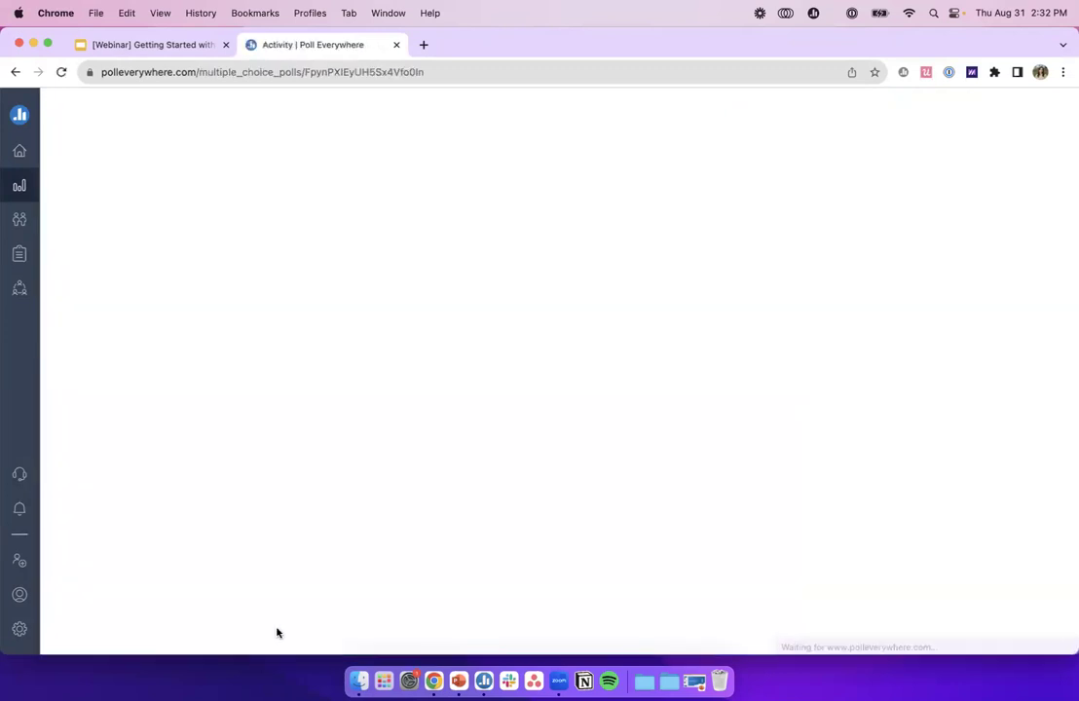
click(270, 626)
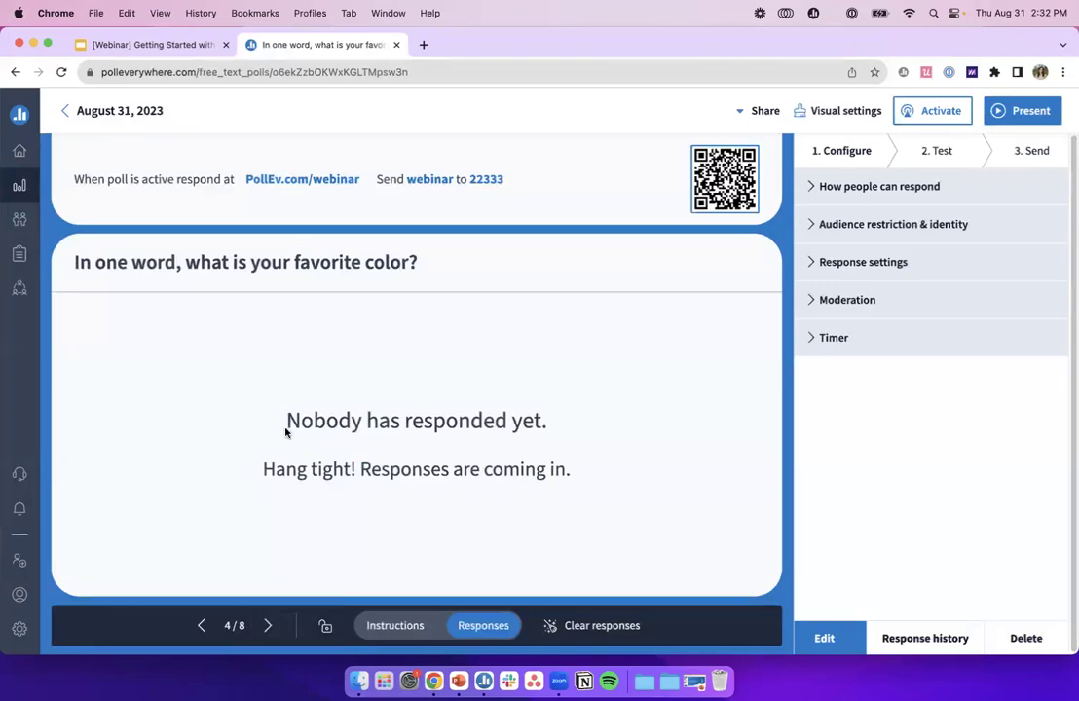
click(268, 626)
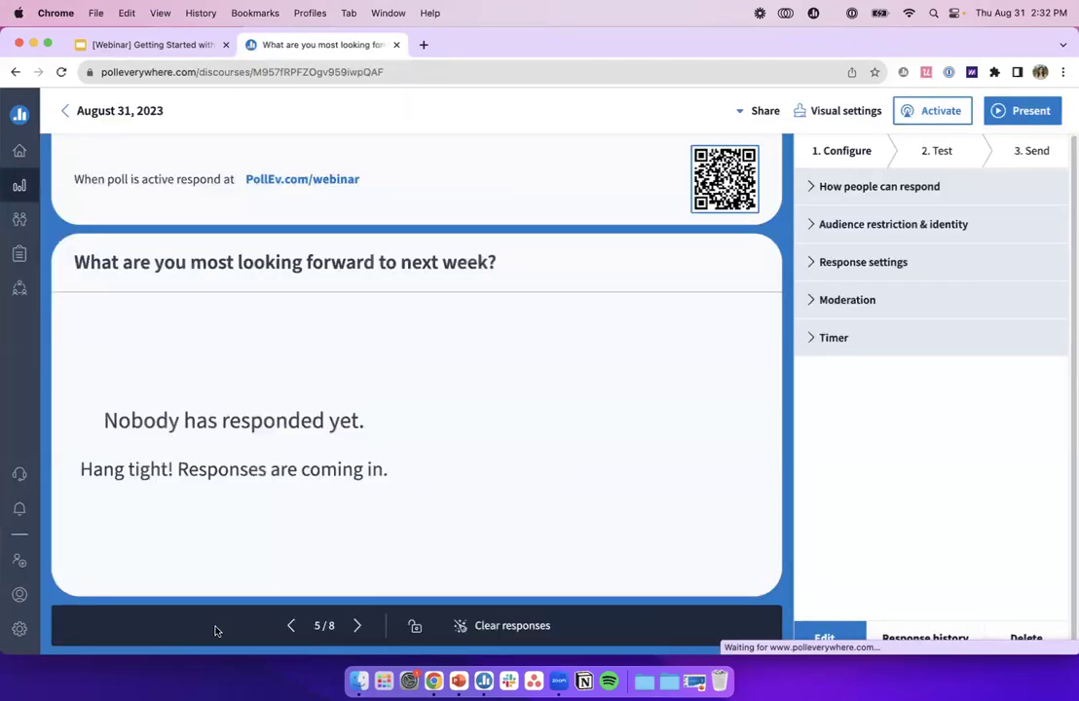
click(290, 626)
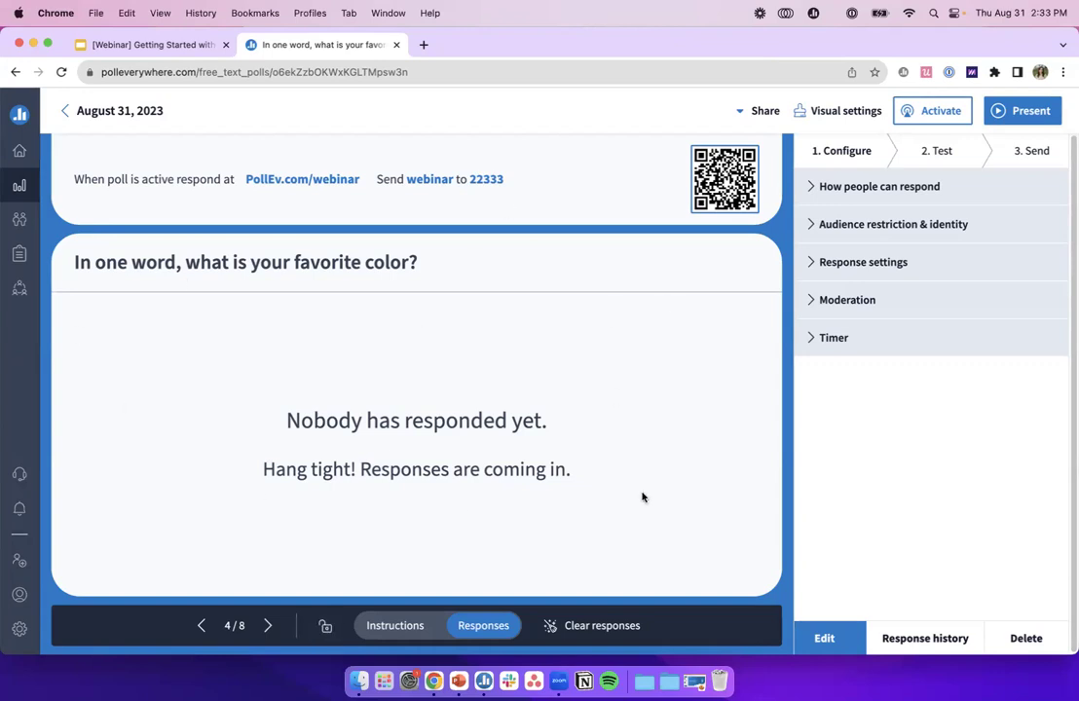
- Lock the favorite color activity against responses and unlock it again
click(324, 628)
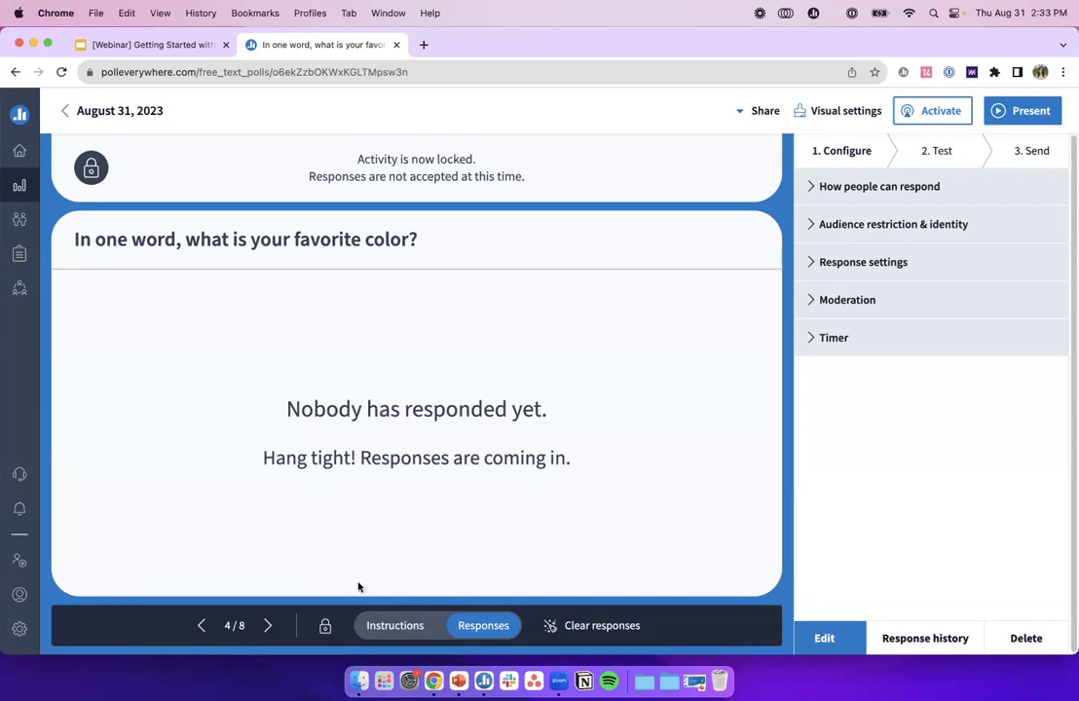
click(326, 632)
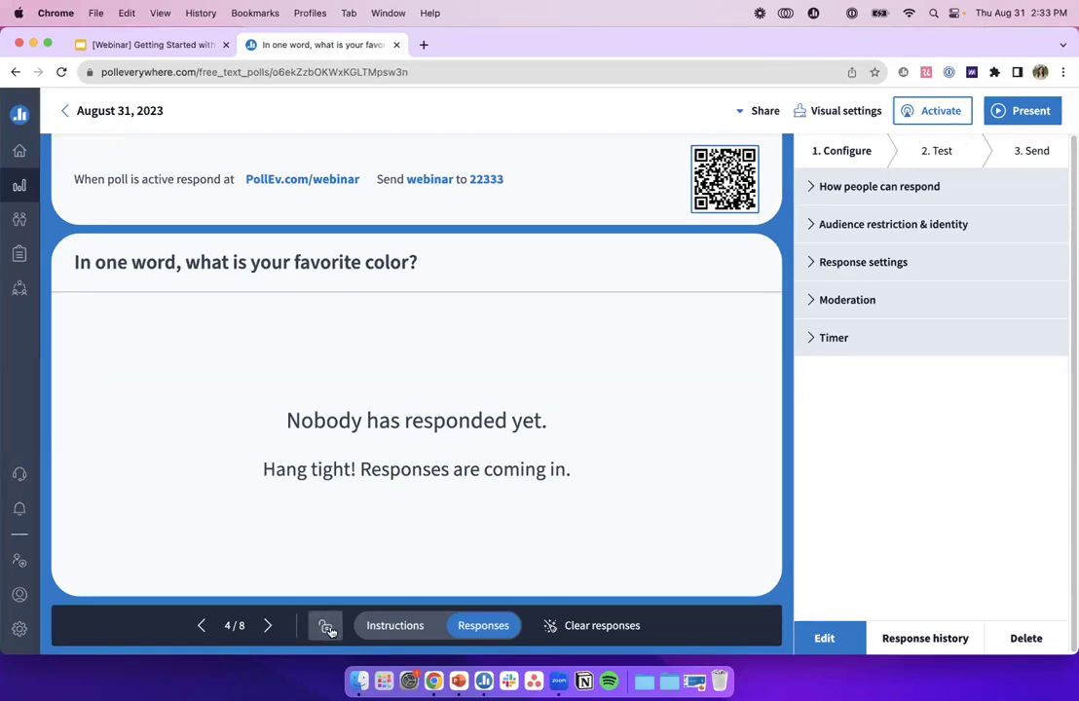
- Compare the instructions view with the responses view of the favorite color activity, ending on the responses
click(389, 629)
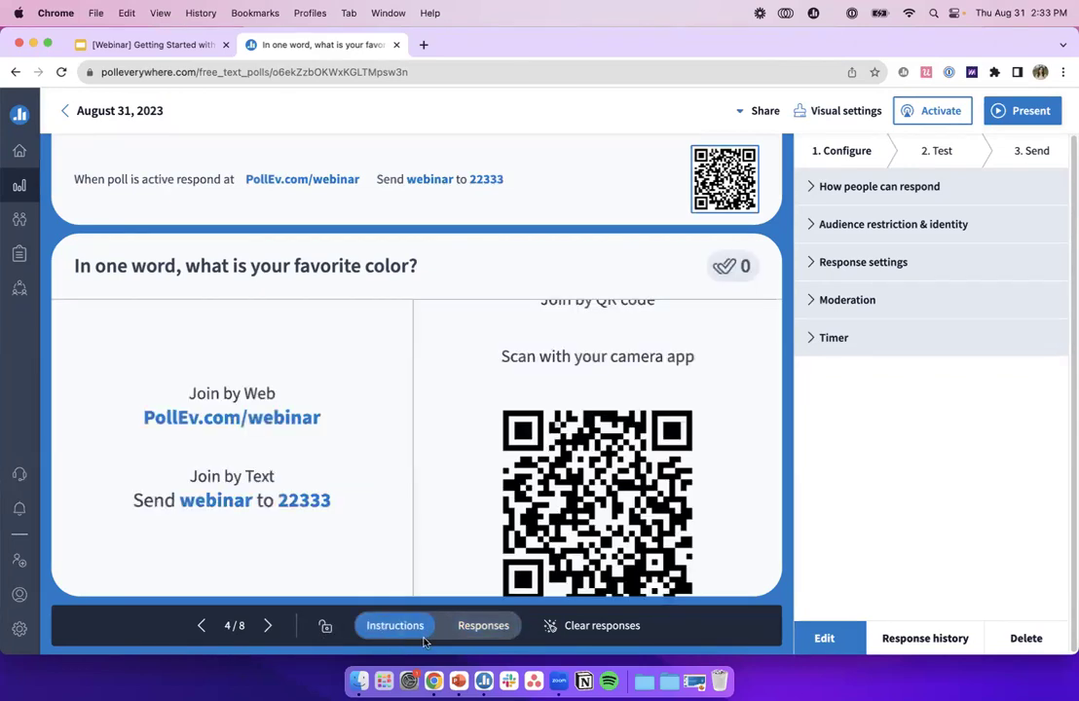
click(475, 625)
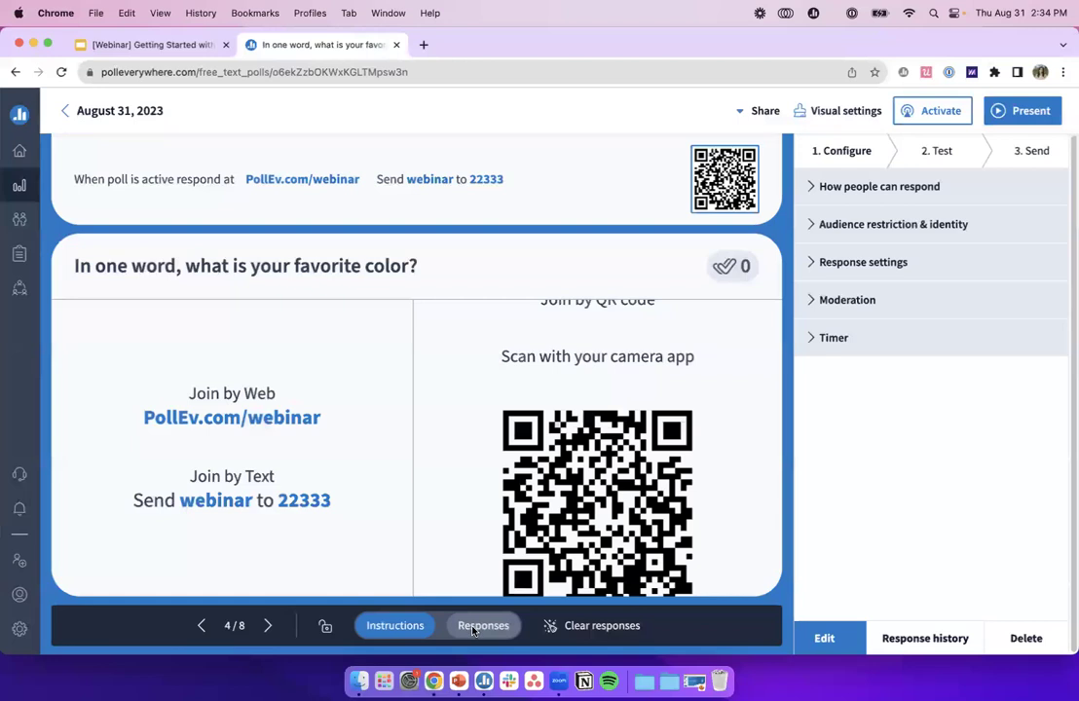
click(400, 626)
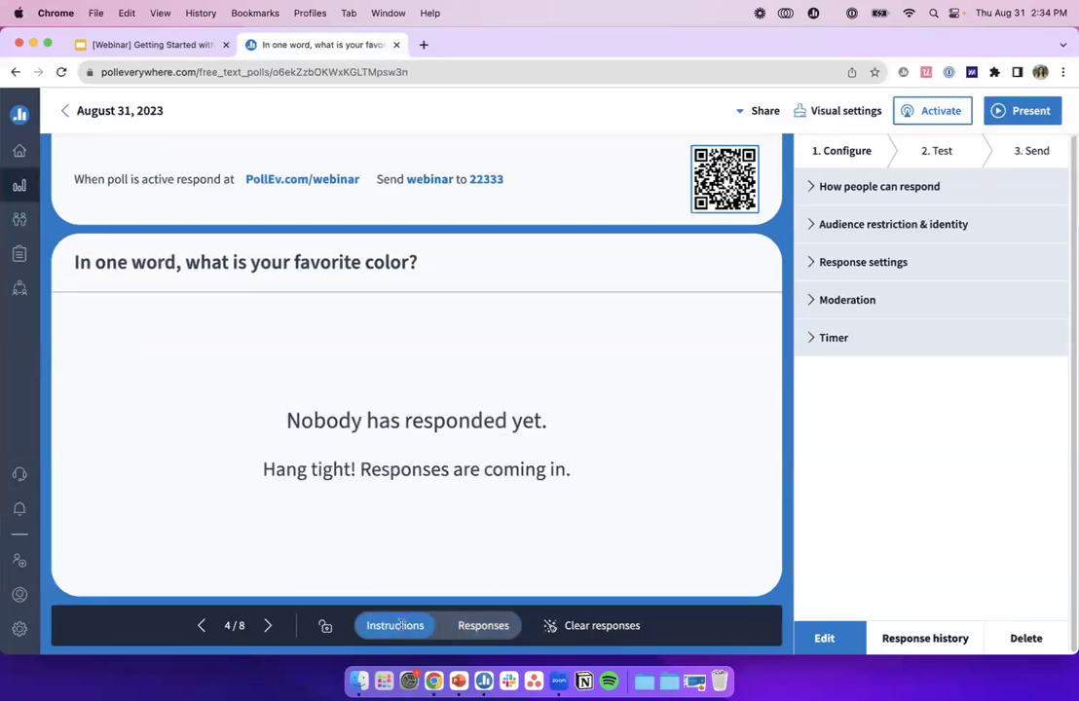
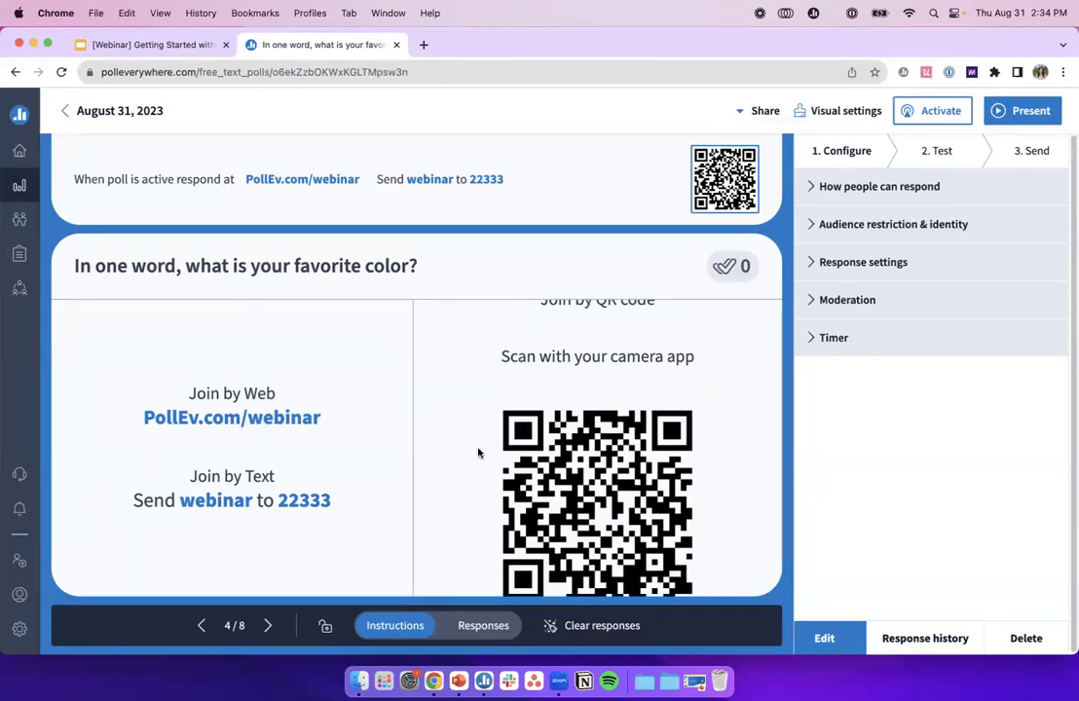
click(489, 632)
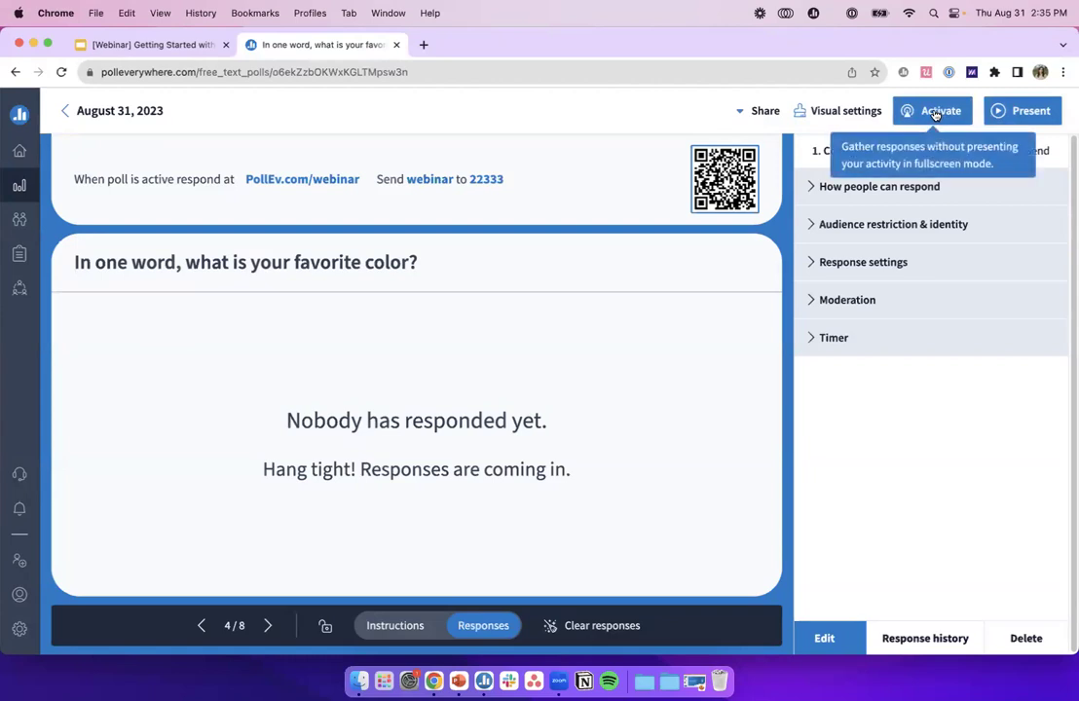
- Present the favorite color word cloud in full screen and advance to "What are you most looking forward to next week?"
click(999, 114)
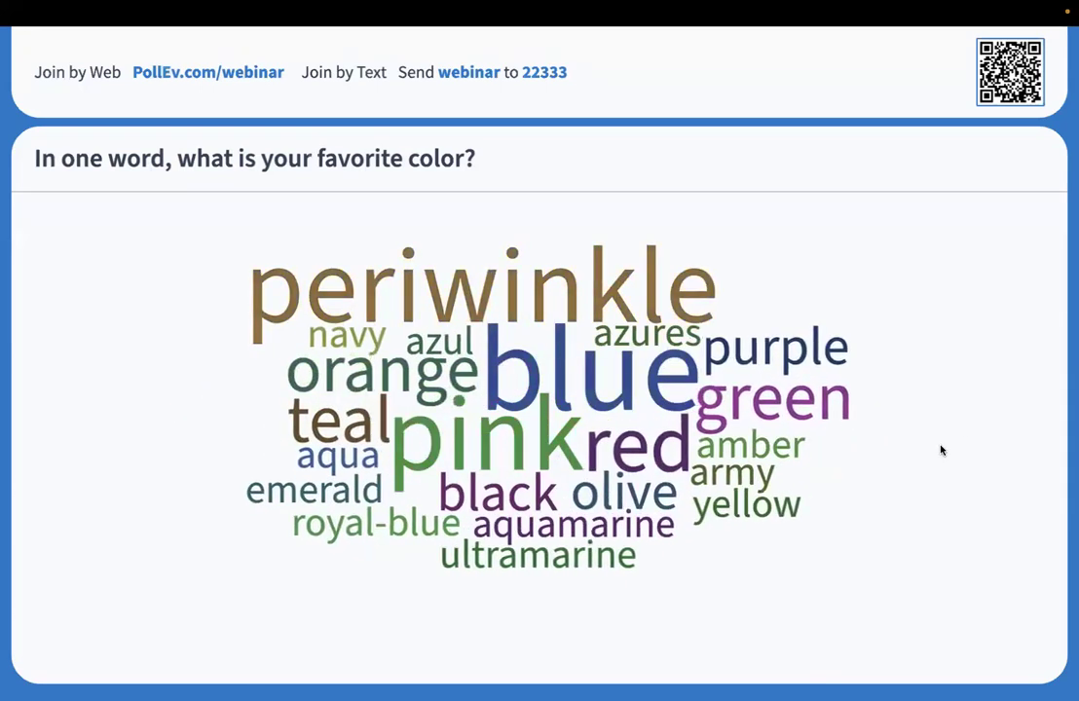
mouse_move(651, 678)
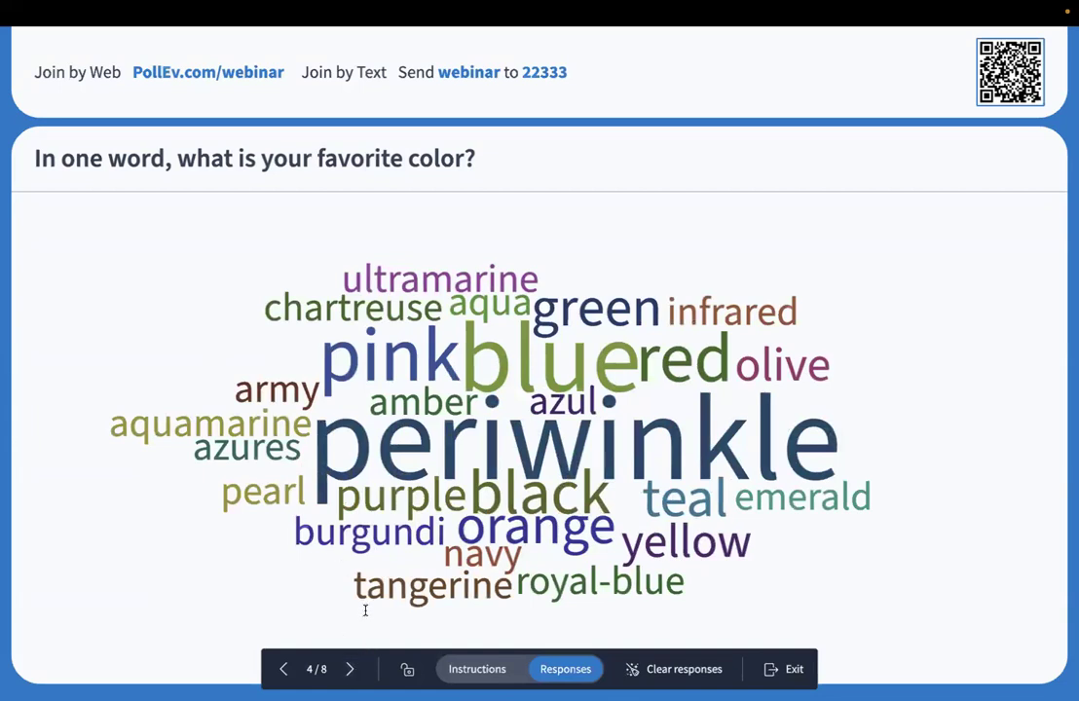
click(350, 669)
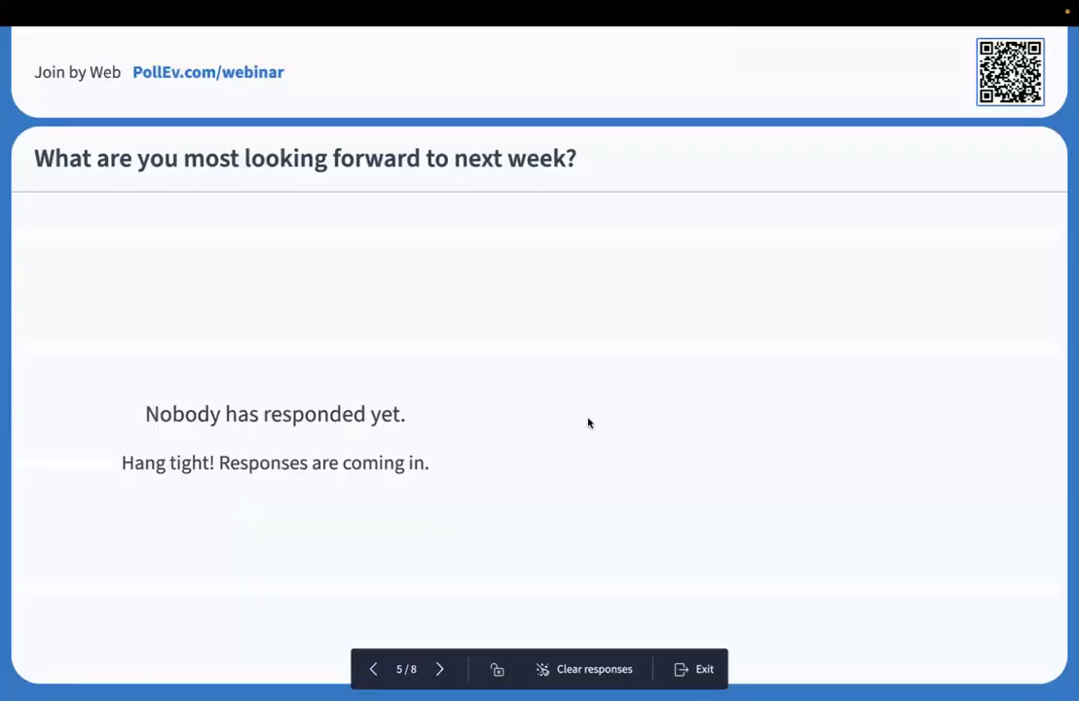